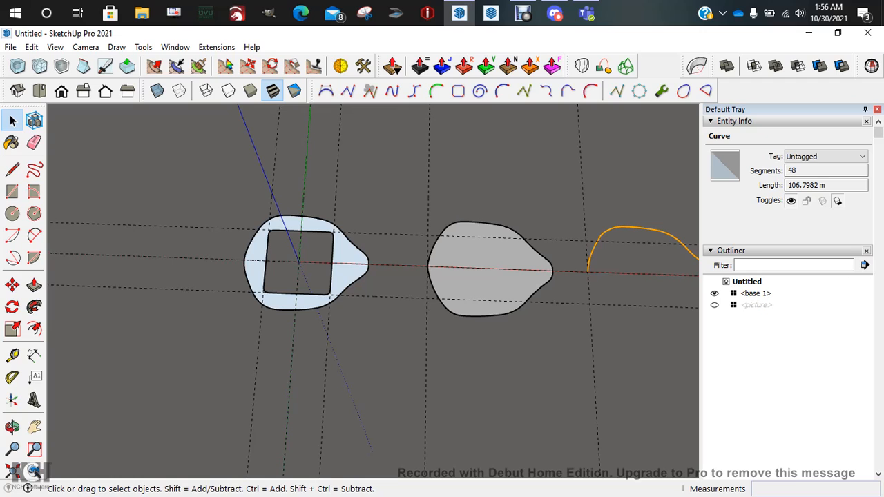
Save the model on the Desktop under the name "practice for mask".
shift+middle_drag(414, 276, 293, 270)
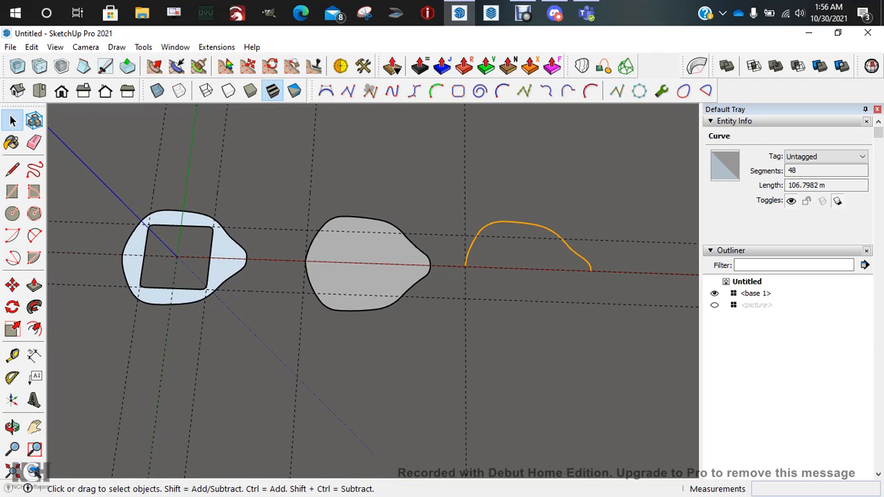
click(10, 47)
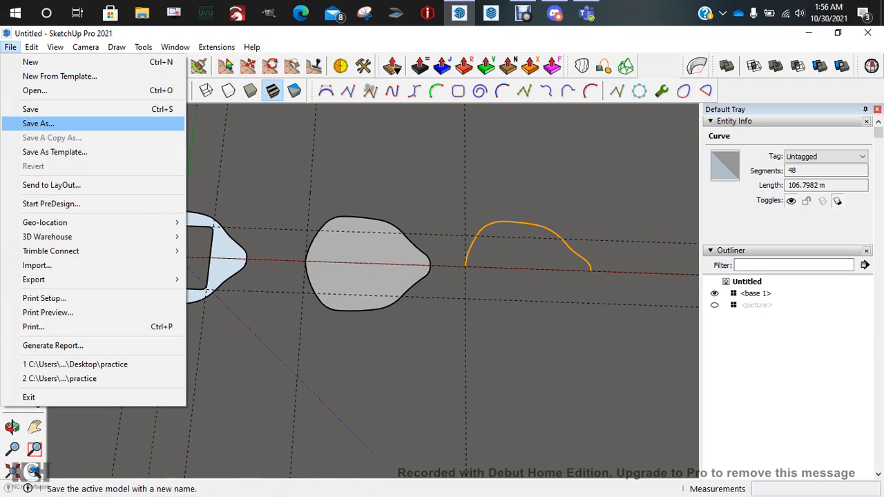
click(38, 123)
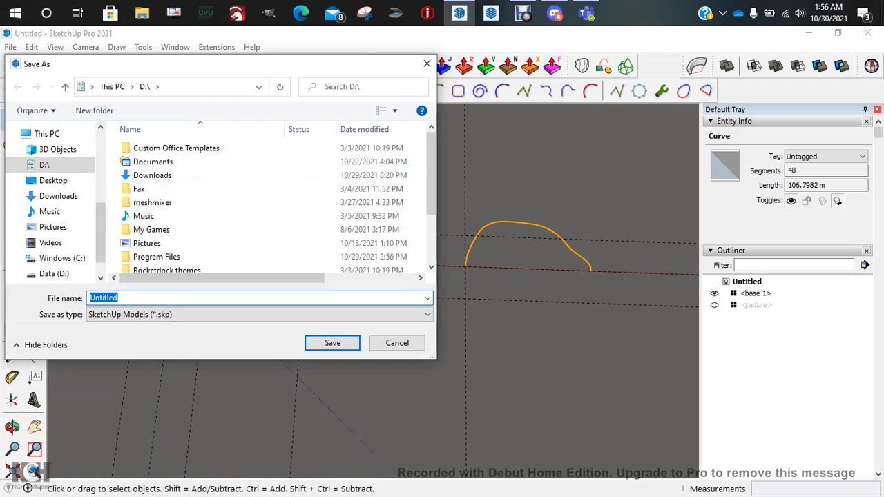
double_click(104, 298)
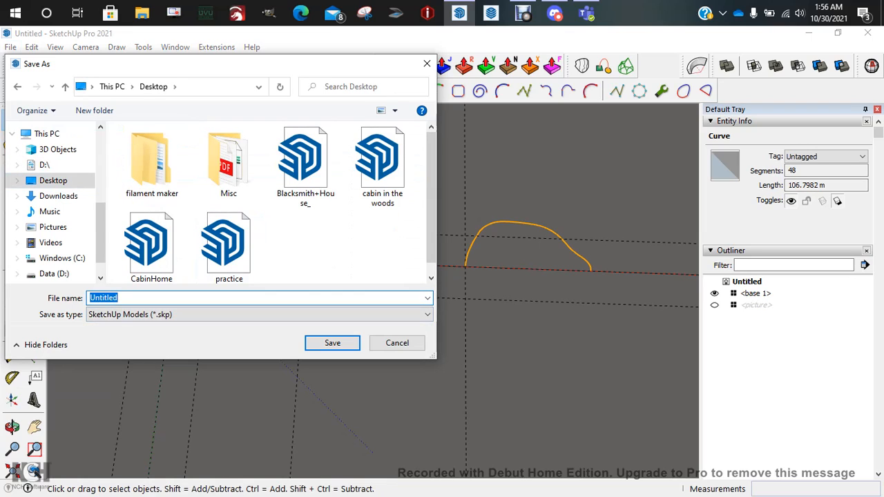
text(practice for mask)
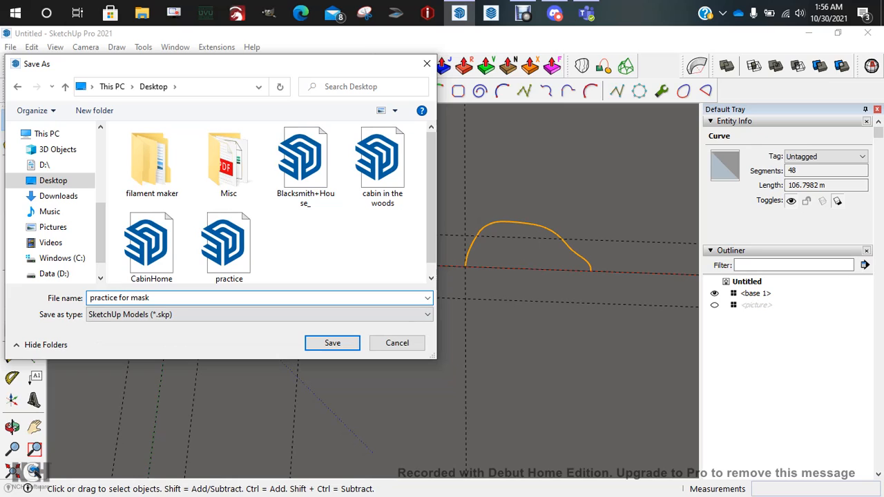
key(Return)
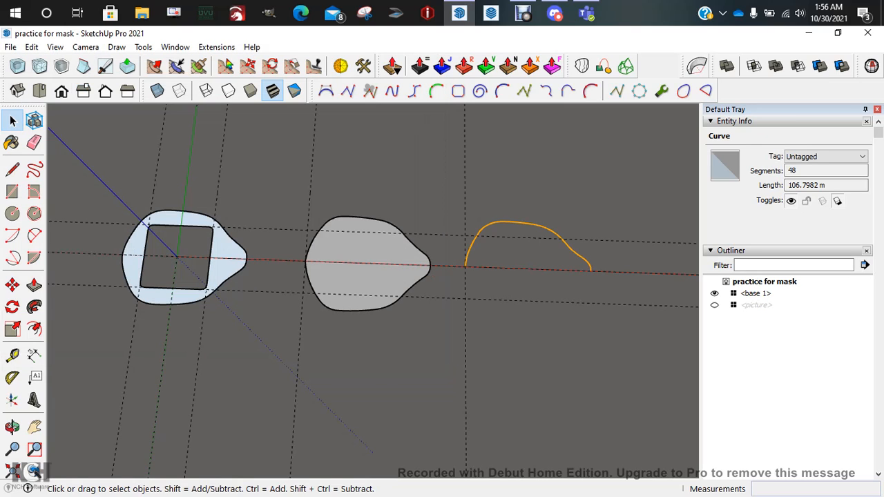
Delete the selected half-outline curve and the base 1 group, keeping the finished mask face at the origin.
scroll(386, 277, up, 1)
shift+middle_drag(387, 276, 536, 285)
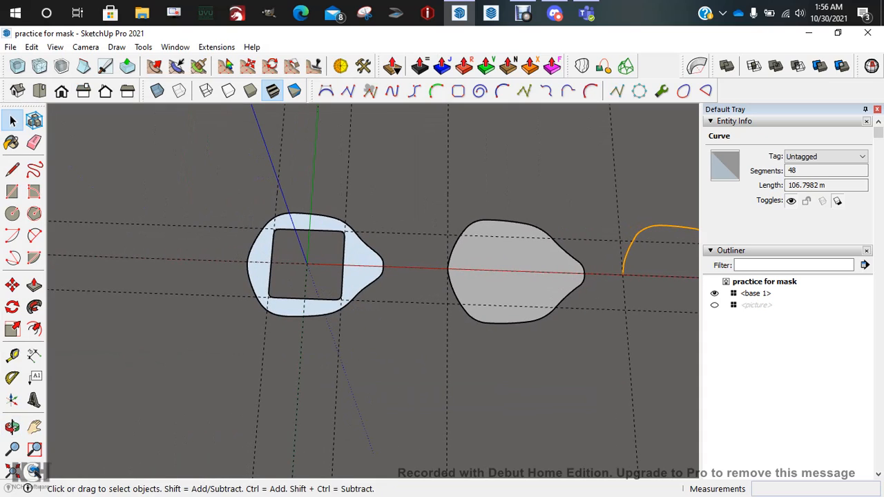
shift+middle_drag(415, 276, 263, 248)
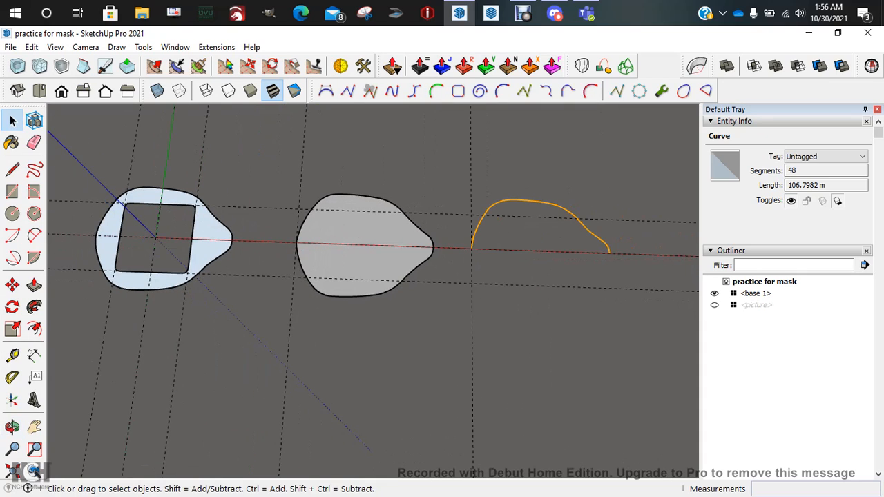
key(Delete)
click(755, 293)
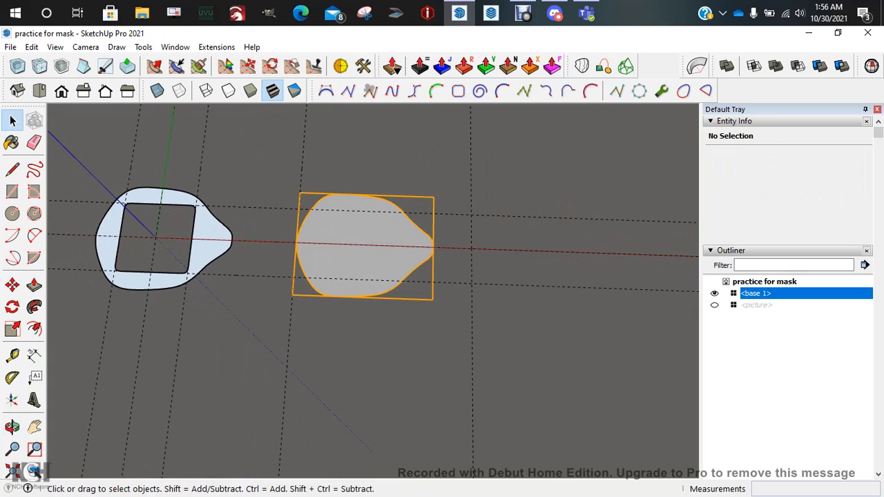
key(Delete)
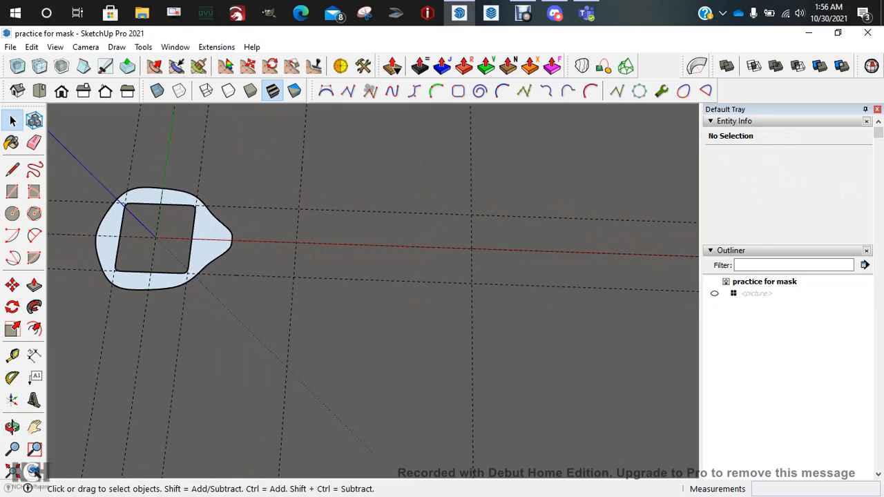
key(ctrl+z)
key(Delete)
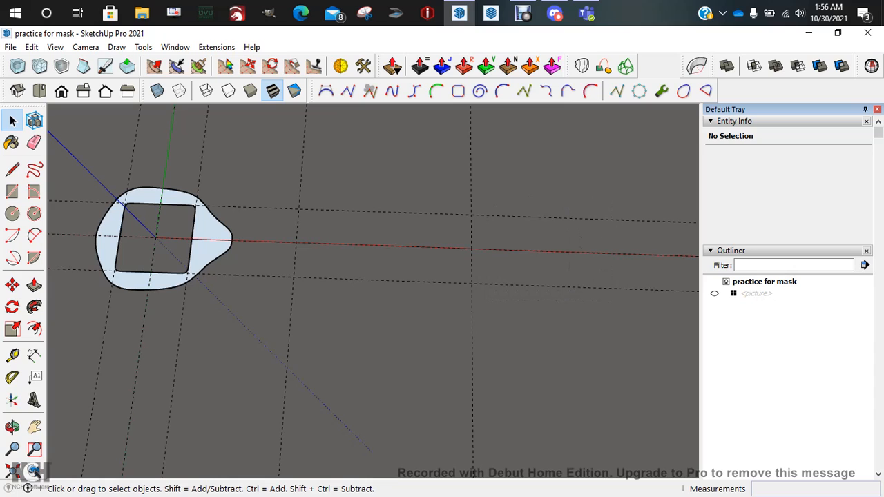
Examine the finished mask face and its rounded square opening around the origin.
scroll(238, 249, down, 1)
middle_drag(238, 249, 277, 228)
scroll(387, 276, up, 4)
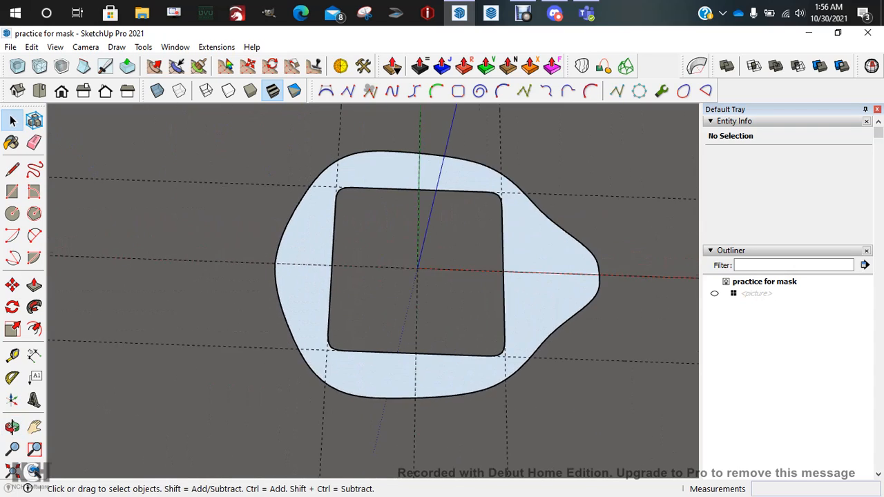
scroll(387, 276, down, 4)
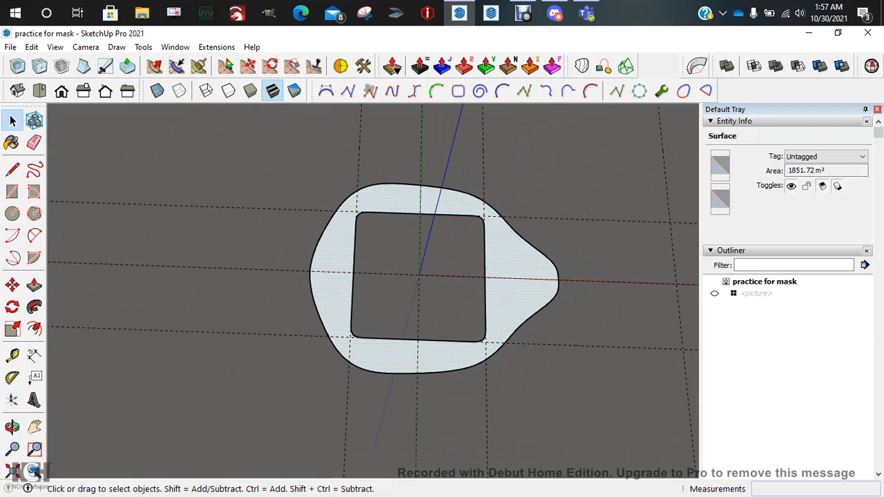
middle_drag(387, 276, 346, 200)
scroll(343, 189, up, 3)
scroll(344, 189, down, 2)
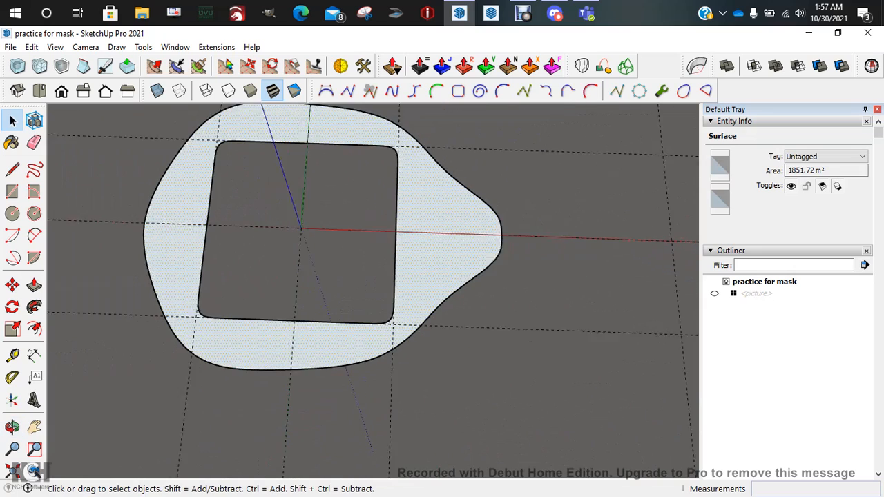
scroll(343, 233, down, 2)
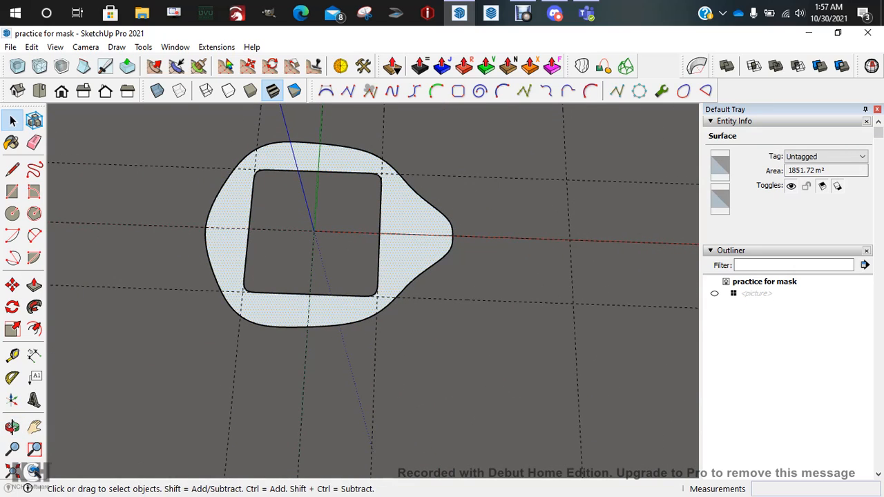
scroll(321, 207, up, 1)
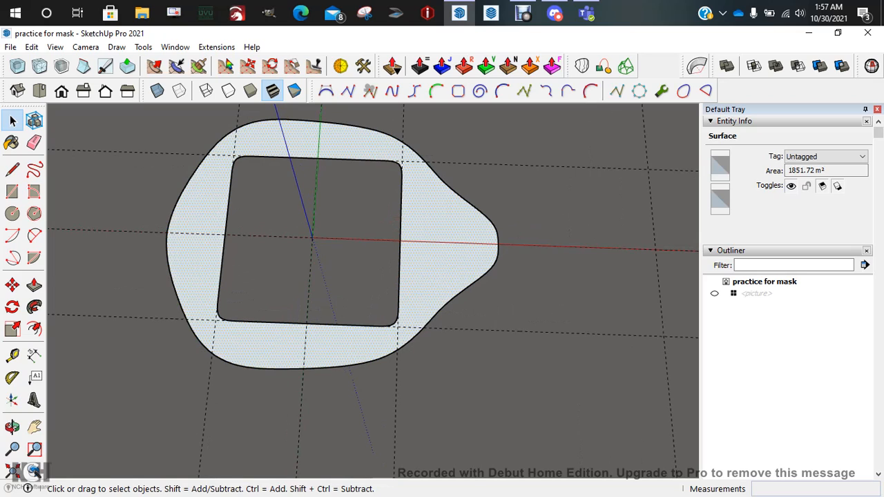
Unhide the picture group to bring back the reference image of the mask.
click(715, 294)
scroll(650, 246, up, 1)
shift+middle_drag(666, 246, 359, 233)
scroll(370, 233, down, 5)
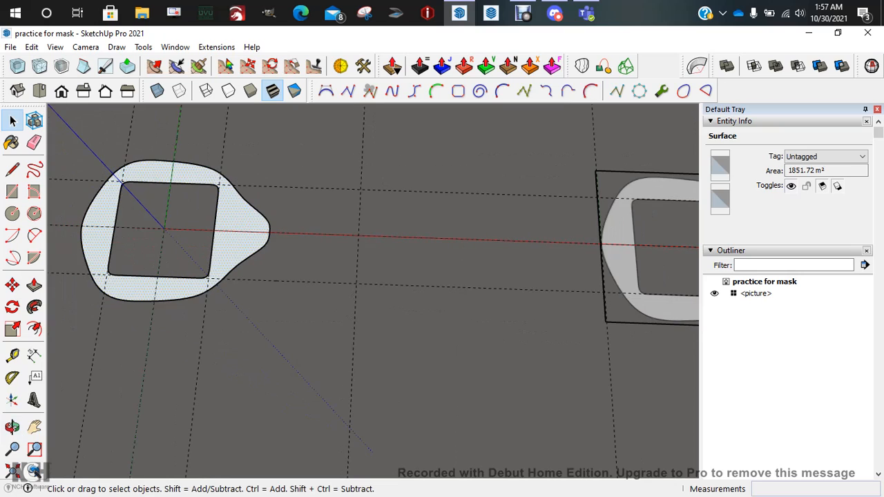
shift+middle_drag(663, 239, 491, 332)
scroll(442, 235, up, 6)
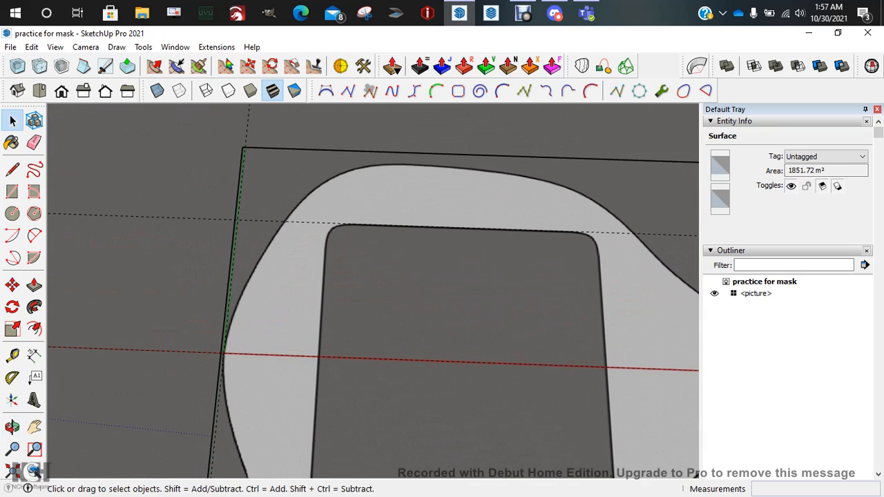
Measure with the Tape Measure from the guide at the picture's left edge to the left side of the square opening.
key(t)
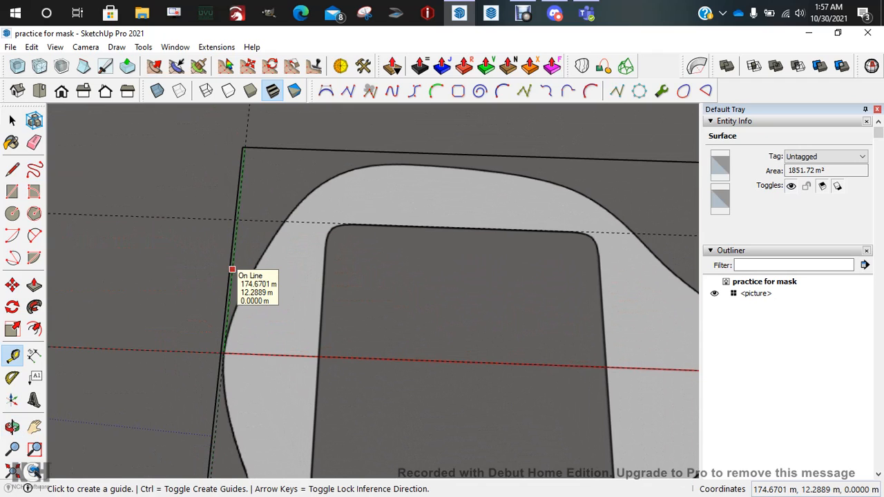
scroll(217, 324, up, 5)
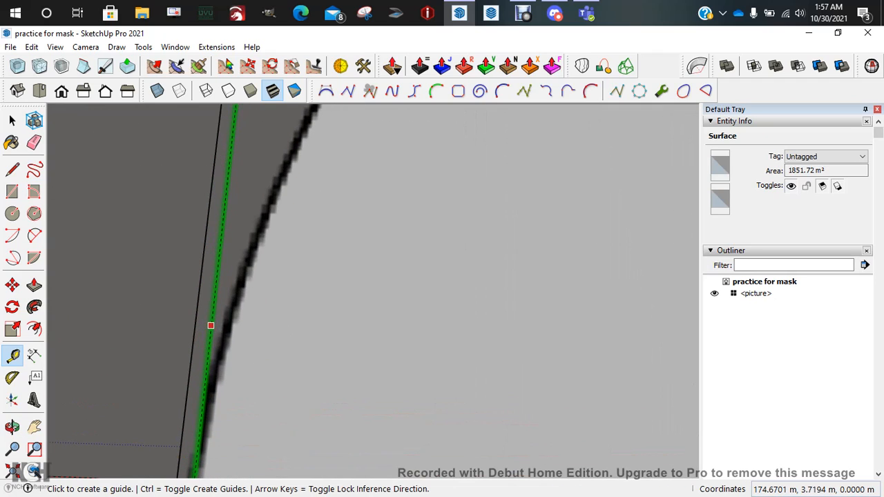
click(207, 355)
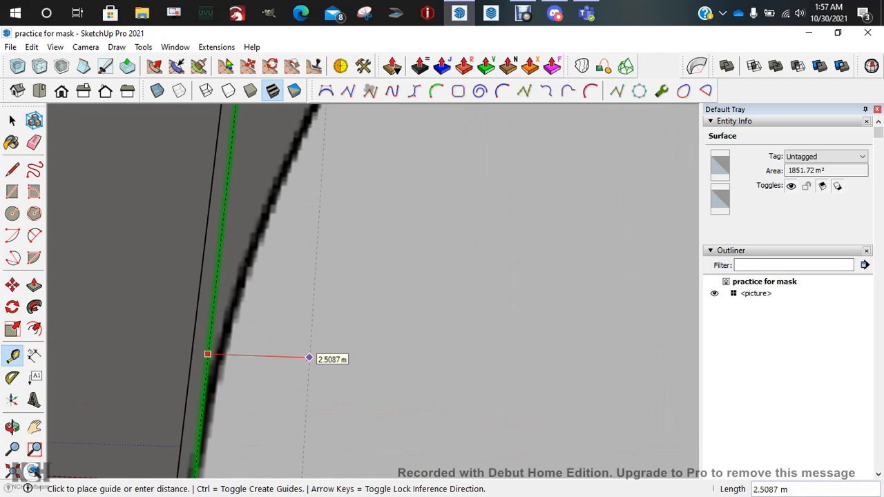
scroll(308, 359, down, 3)
middle_drag(371, 357, 352, 333)
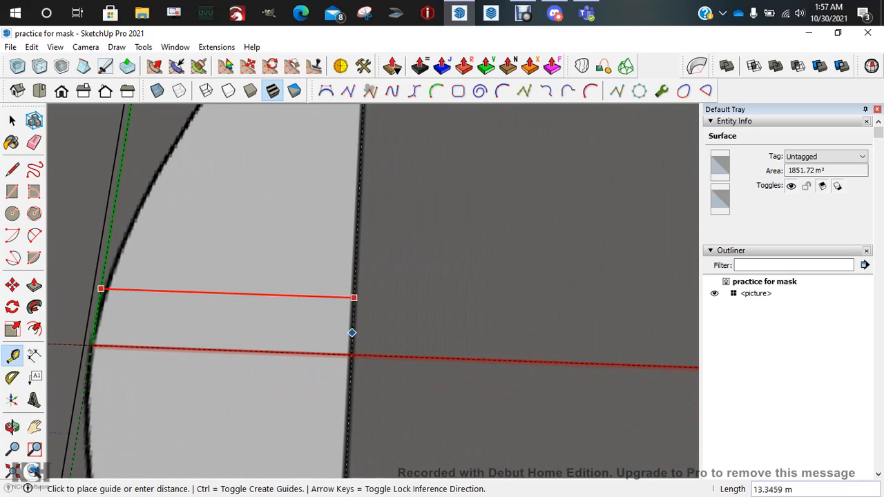
scroll(351, 333, up, 5)
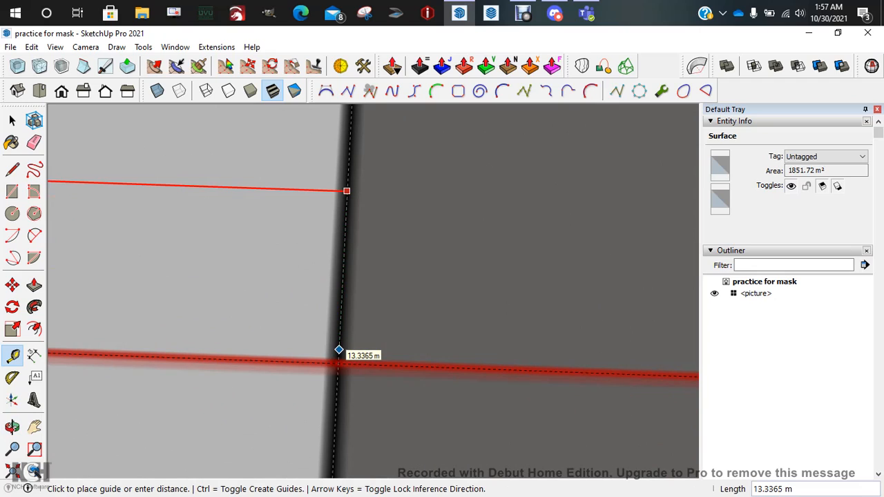
key(Escape)
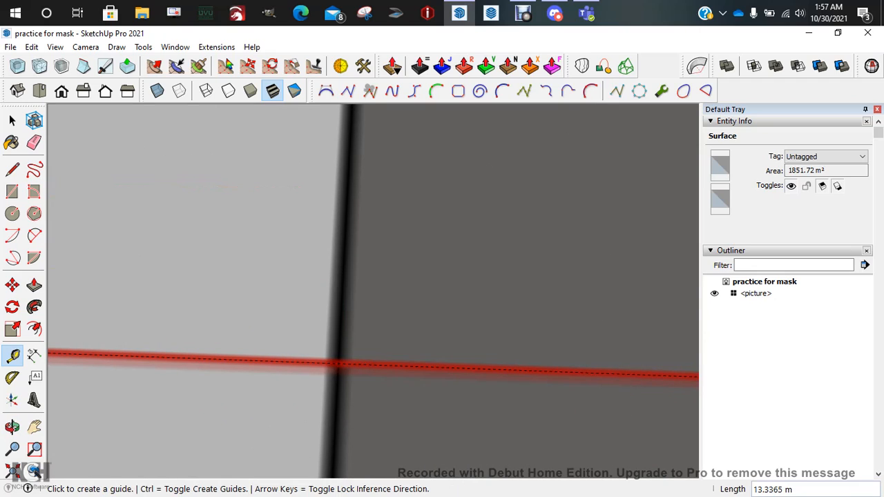
Place a parallel guide along the left side of the square opening, about 13.25 m from the picture's edge guide.
scroll(338, 356, down, 5)
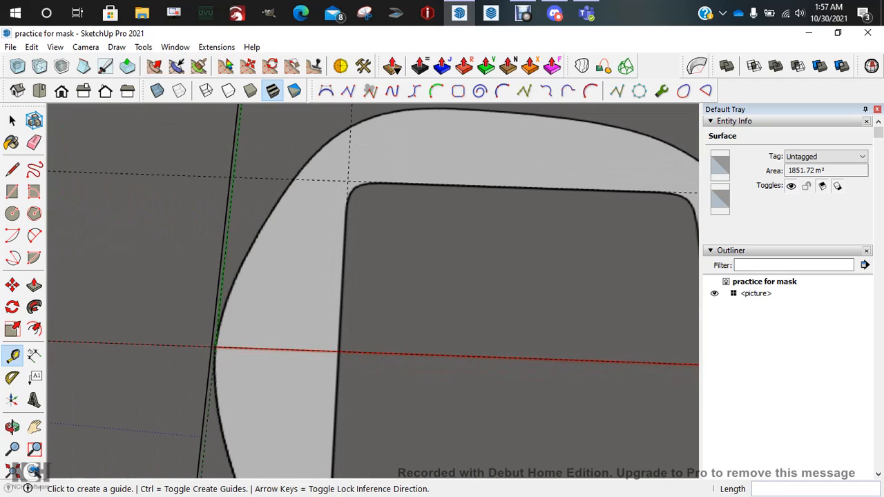
scroll(339, 352, down, 2)
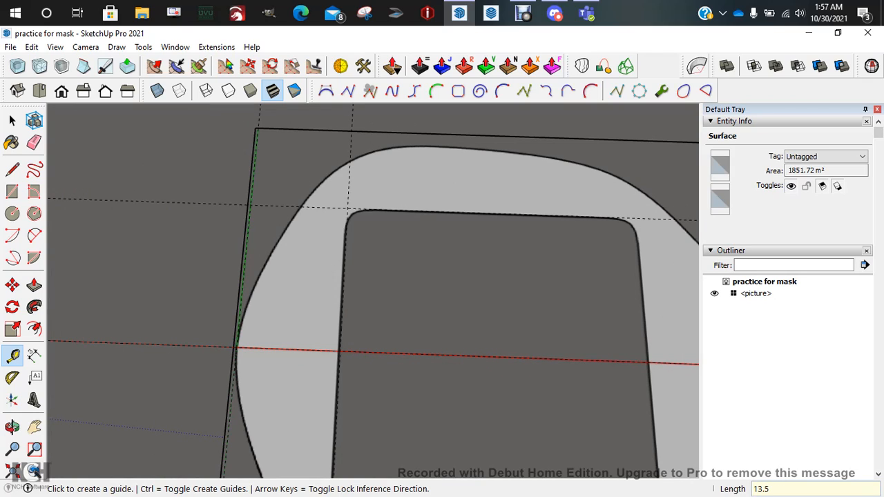
text(1)
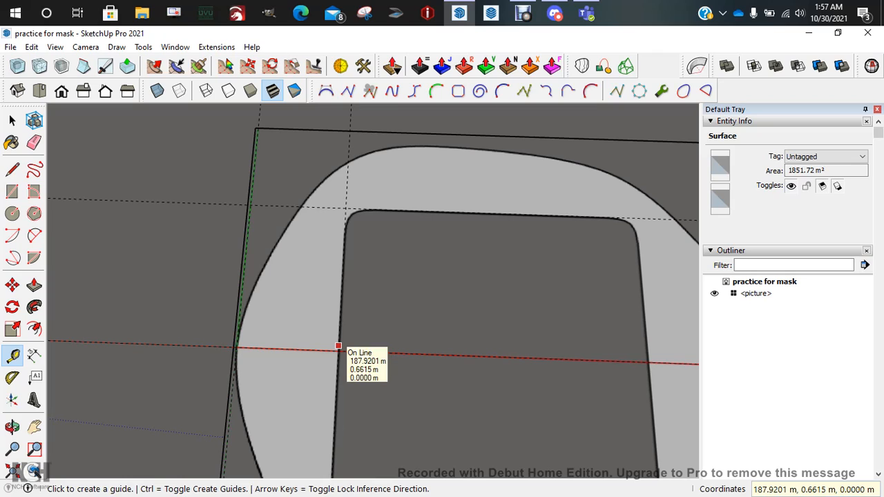
Add a second parallel guide 40 m from the first, along the right side of the square opening.
click(338, 346)
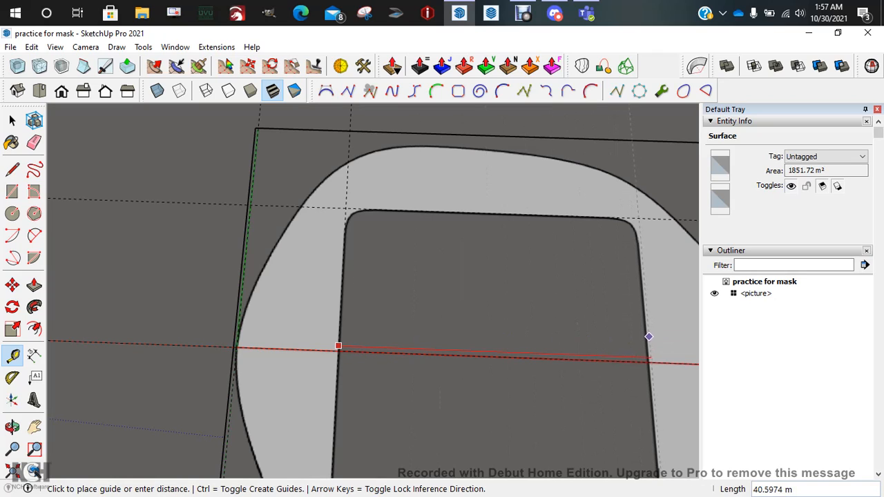
text(40)
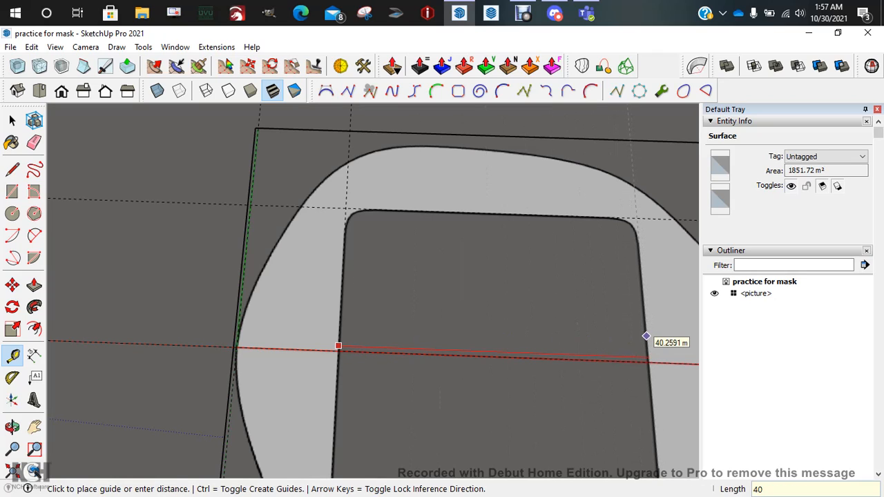
key(Return)
Draw a 40 m by 40 m rectangle over the picture's opening between the guide intersections.
scroll(501, 279, down, 3)
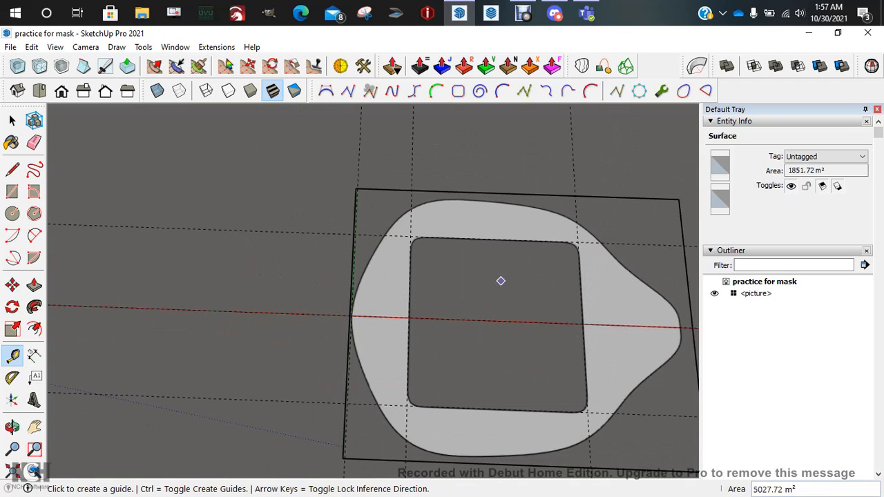
key(r)
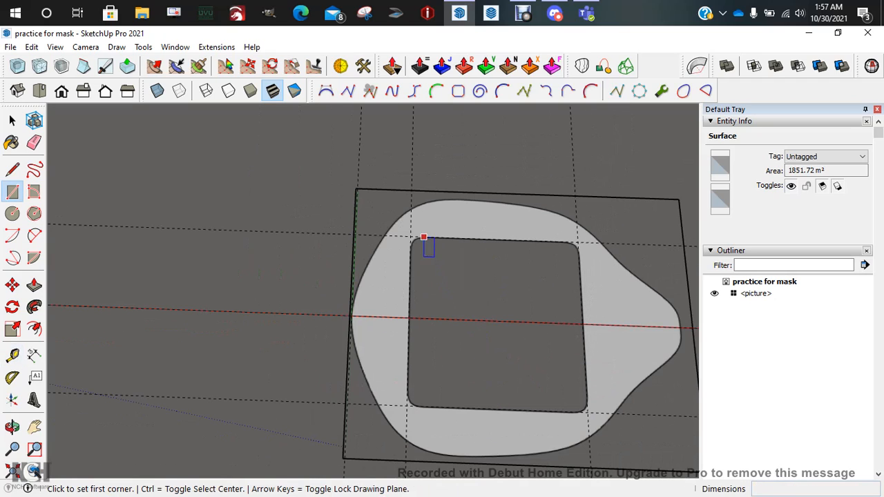
click(410, 237)
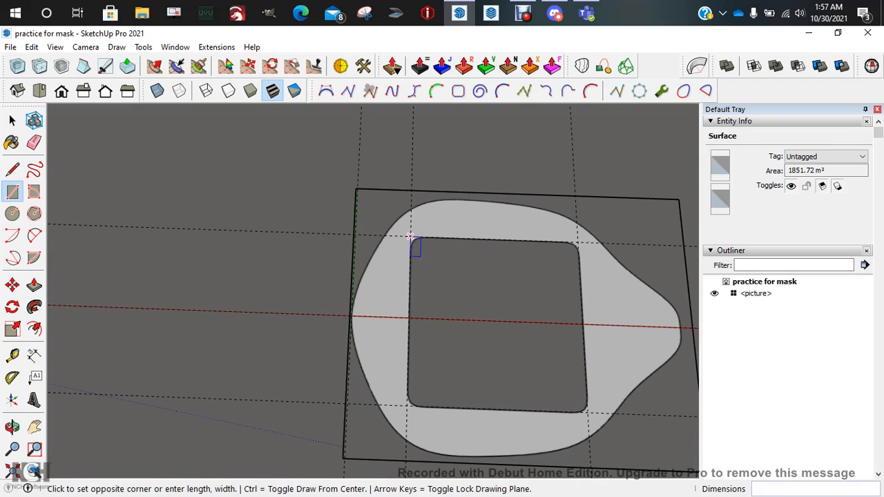
click(587, 412)
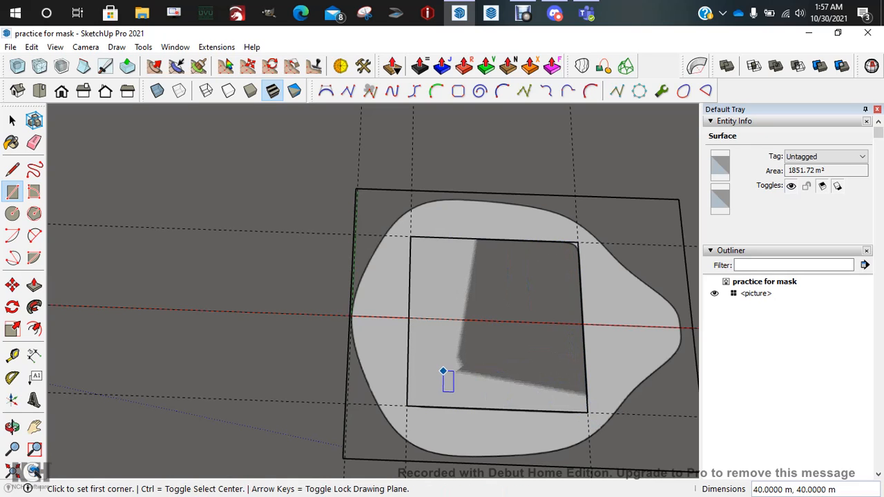
Start the 2 Point Arc and turn on the X-ray face style to see the reference picture through the drawn square.
key(a)
middle_drag(474, 318, 424, 339)
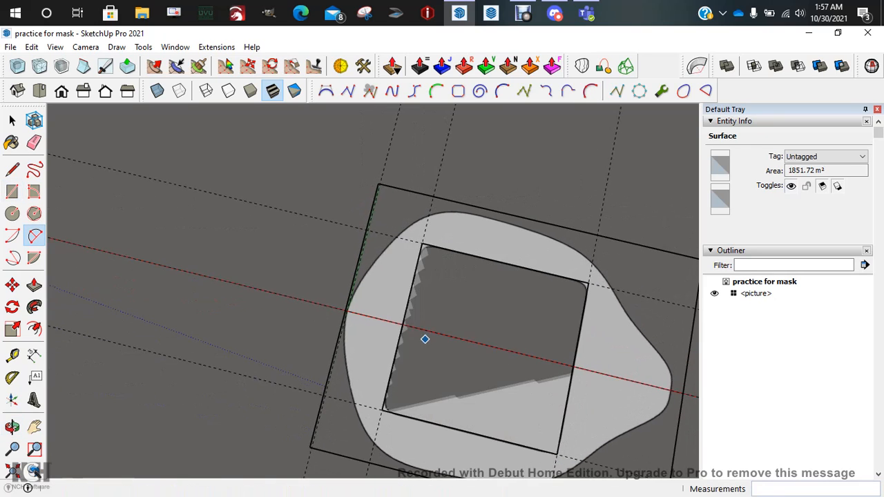
scroll(433, 268, up, 5)
scroll(408, 268, up, 3)
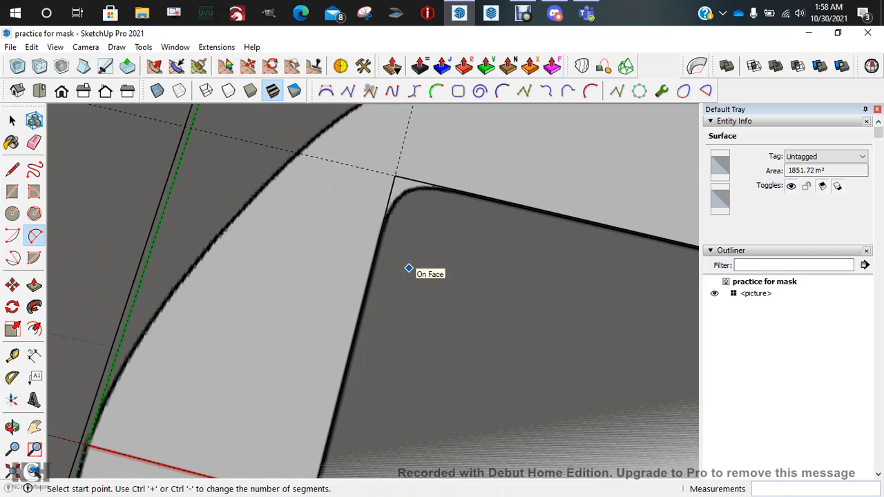
scroll(409, 268, down, 5)
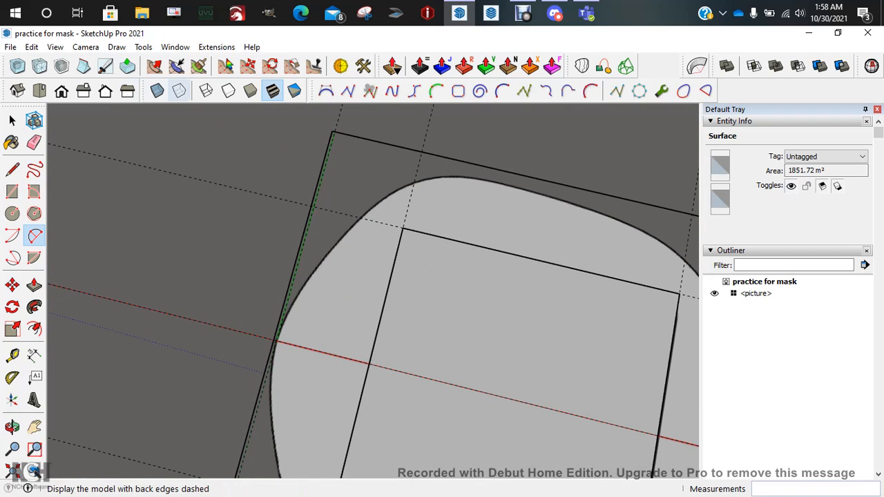
click(157, 91)
Round the square's corner nearest the green axis with an arc tangent to both edges, following the picture's rounded corner.
scroll(428, 276, up, 4)
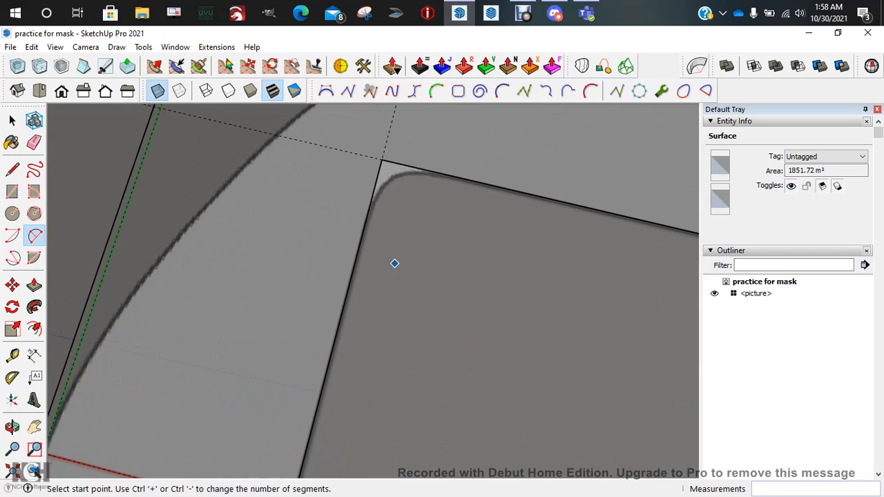
shift+middle_drag(407, 249, 322, 292)
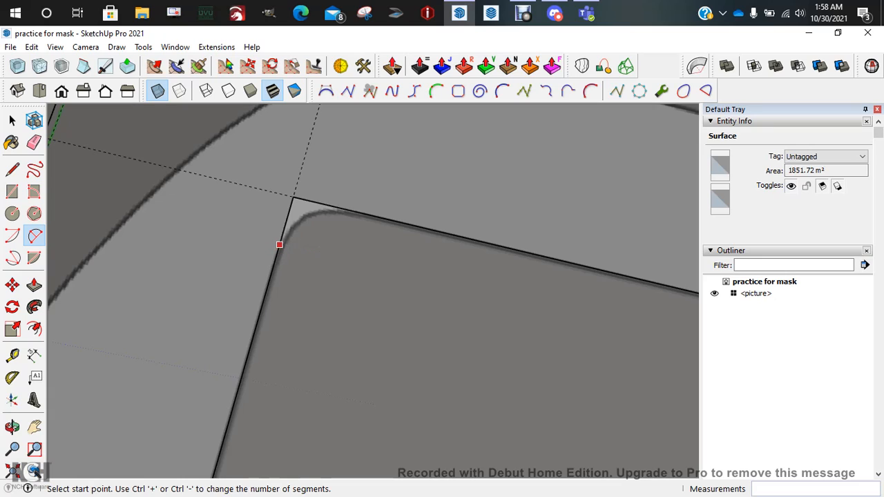
click(279, 245)
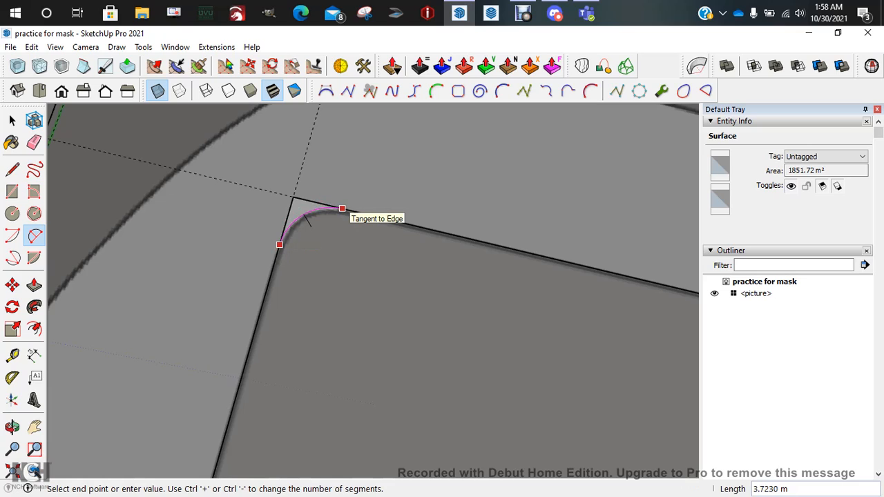
click(342, 209)
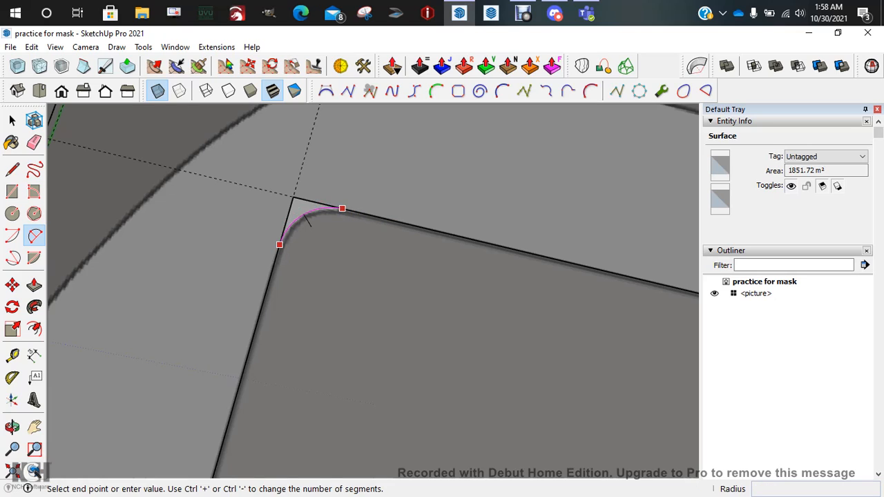
Round the square's three remaining corners with the same tangent arc as the first corner.
scroll(342, 209, down, 3)
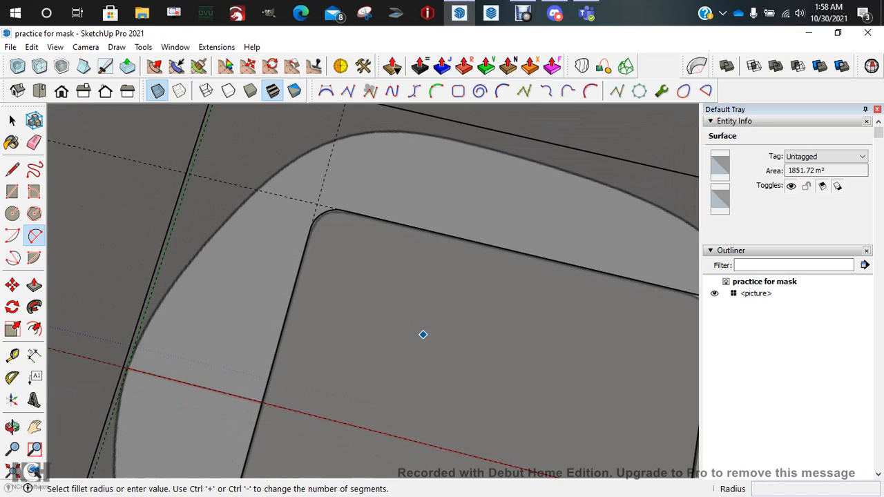
shift+middle_drag(477, 358, 309, 297)
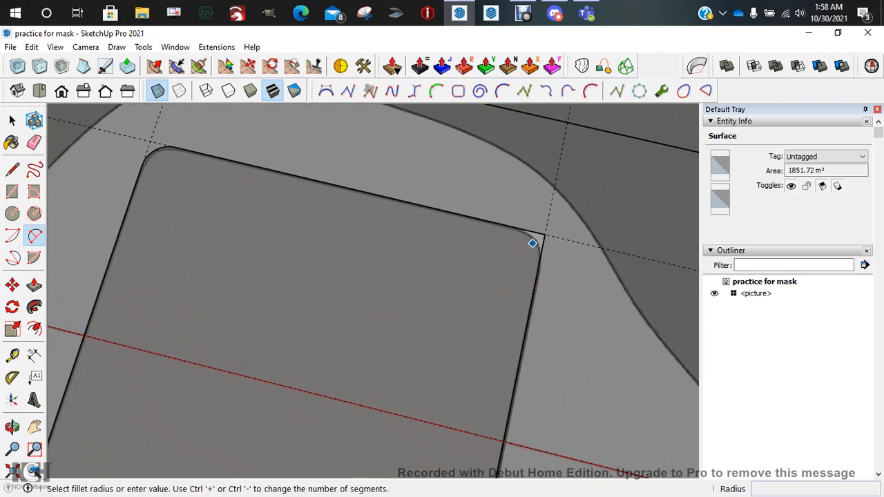
click(533, 243)
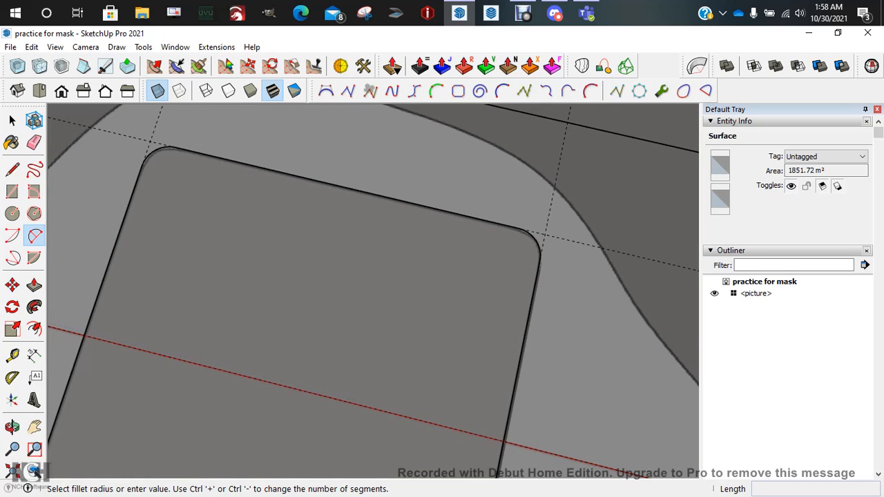
shift+middle_drag(471, 427, 453, 235)
click(447, 268)
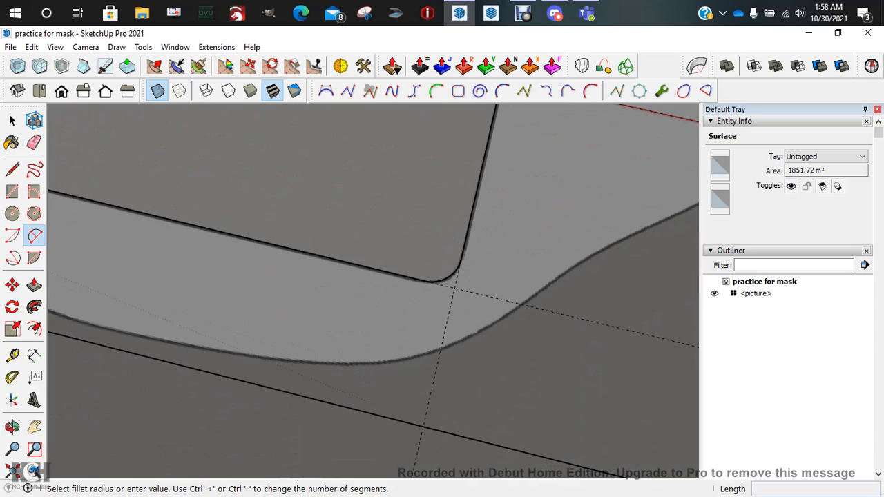
shift+middle_drag(350, 231, 387, 252)
shift+middle_drag(104, 199, 341, 256)
click(312, 246)
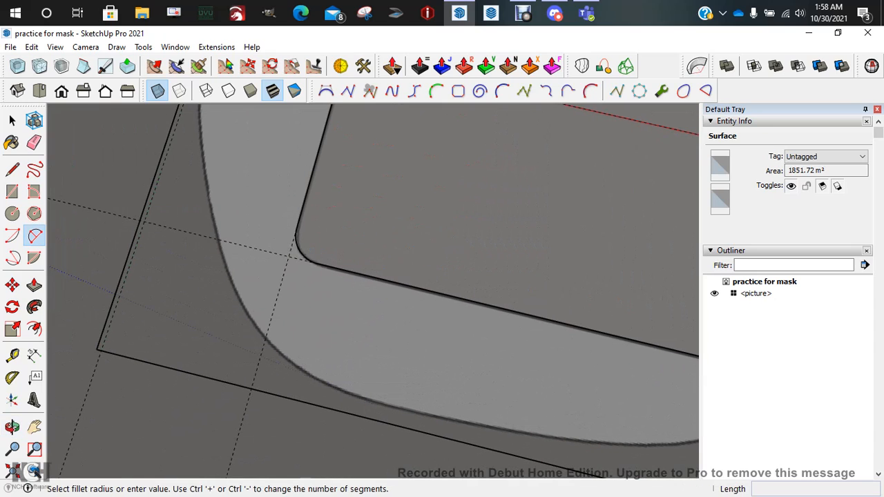
Finish the arc command and hide the reference picture.
key(space)
scroll(165, 190, down, 5)
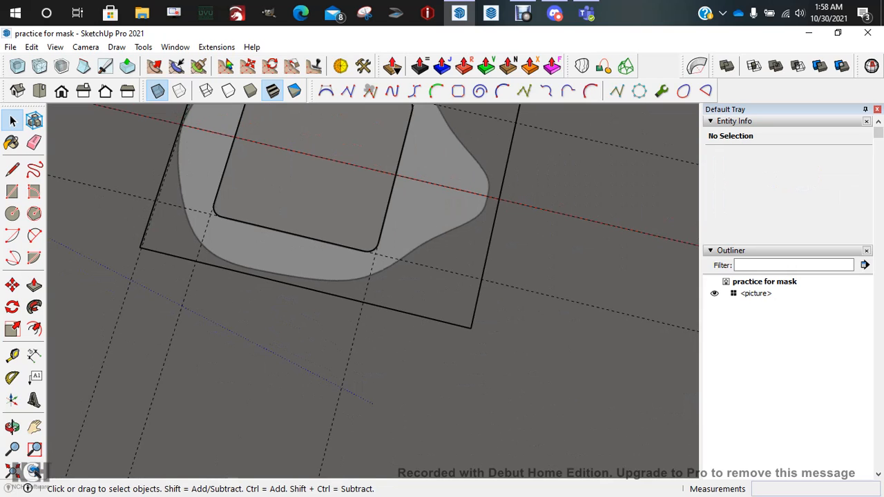
click(714, 293)
scroll(535, 235, down, 6)
mouse_move(535, 235)
middle_down()
mouse_move(543, 350)
mouse_move(200, 224)
mouse_move(401, 282)
middle_up()
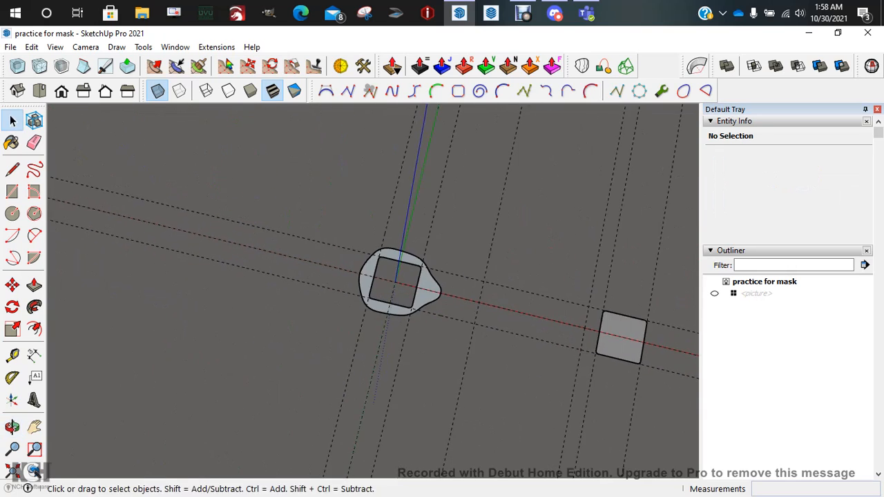
Reverse the faces of the whole mask base at the origin.
scroll(397, 283, up, 5)
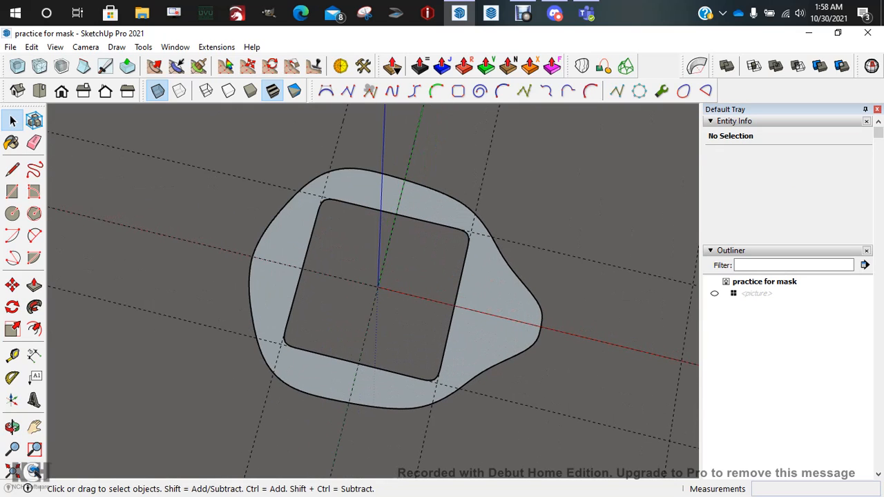
middle_drag(397, 283, 385, 200)
mouse_move(390, 276)
middle_down()
mouse_move(379, 186)
mouse_move(384, 250)
mouse_move(352, 188)
mouse_move(346, 286)
middle_up()
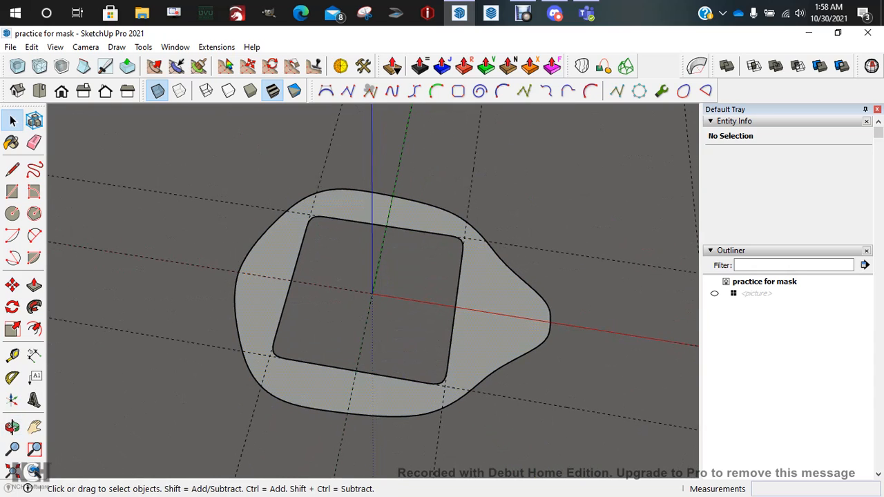
triple_click(510, 298)
right_click(509, 299)
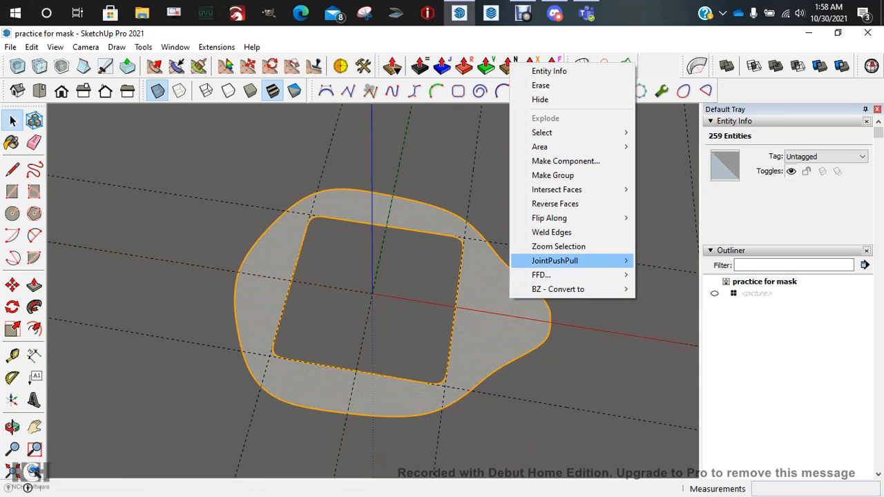
click(556, 204)
click(555, 203)
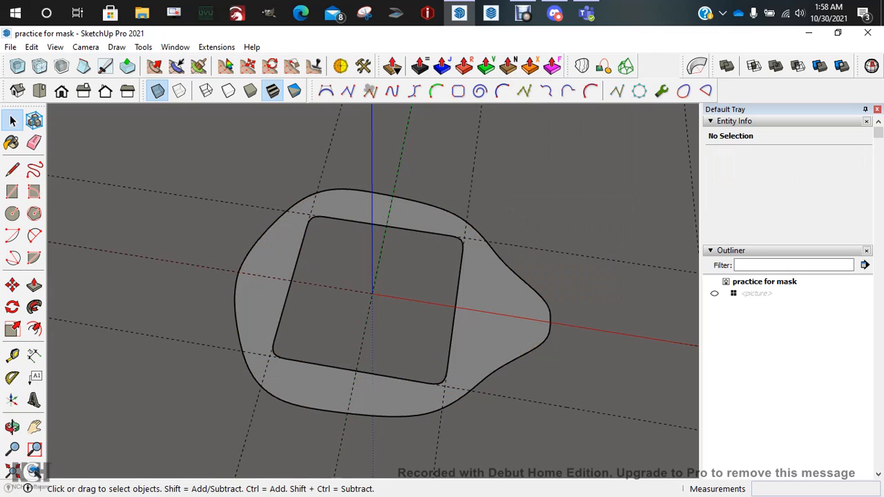
scroll(541, 270, down, 2)
scroll(541, 270, up, 3)
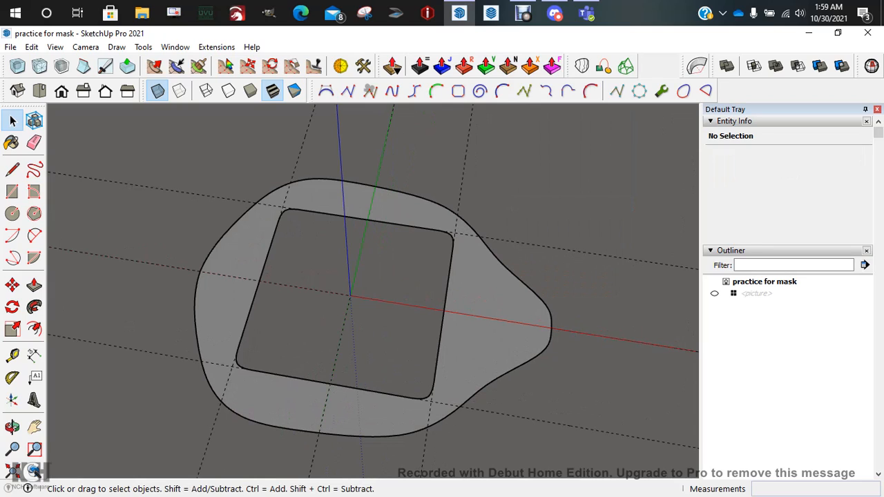
click(530, 290)
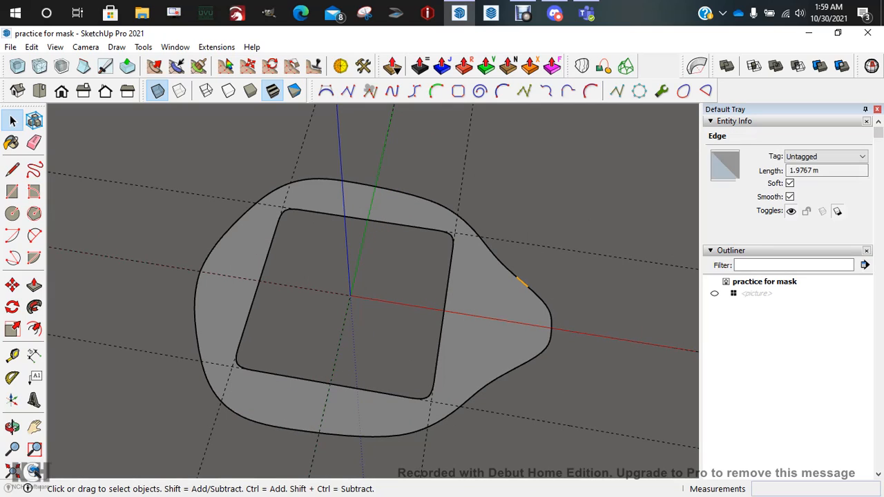
triple_click(523, 283)
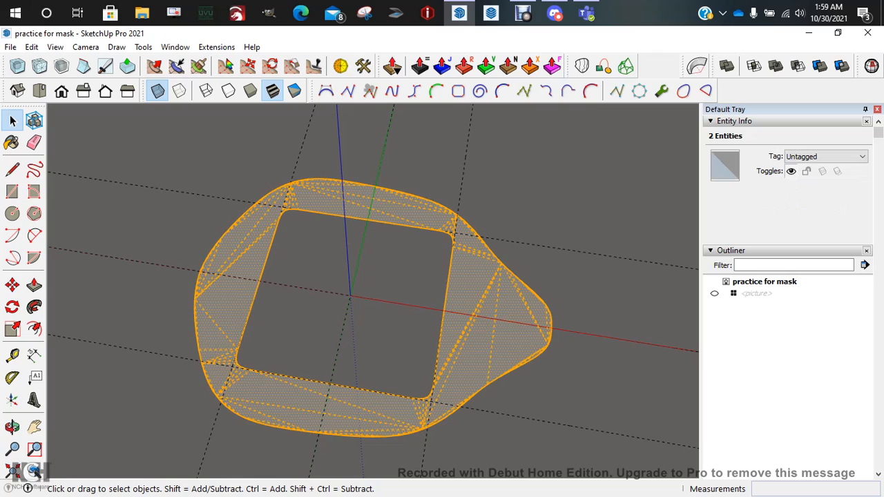
double_click(508, 294)
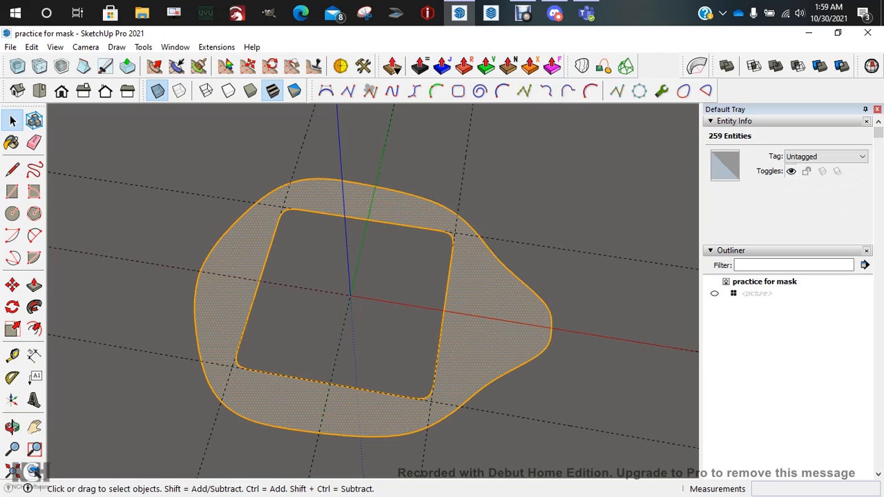
click(446, 302)
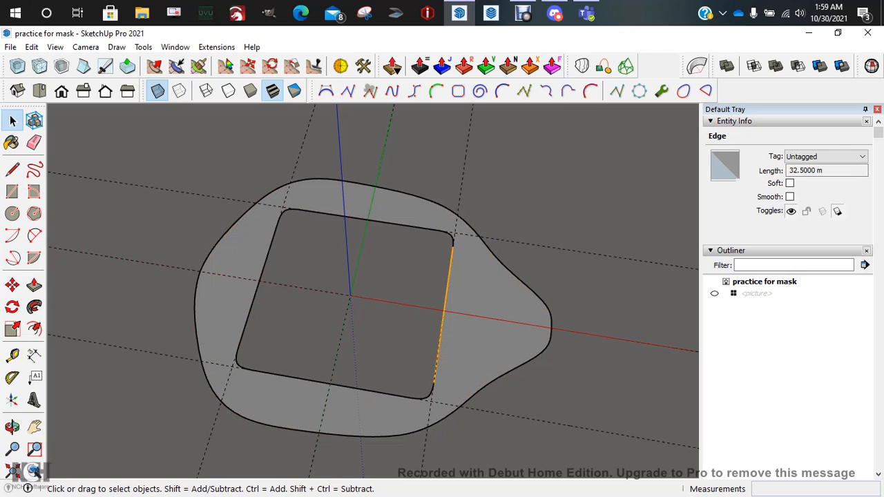
click(395, 304)
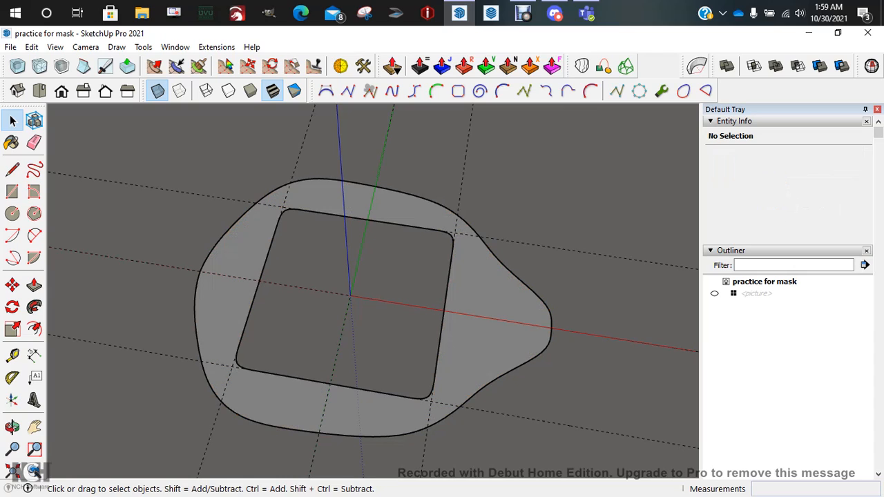
Copy the whole mask base along the red axis, about 120.39 m from the original toward the rounded square.
key(ctrl+a)
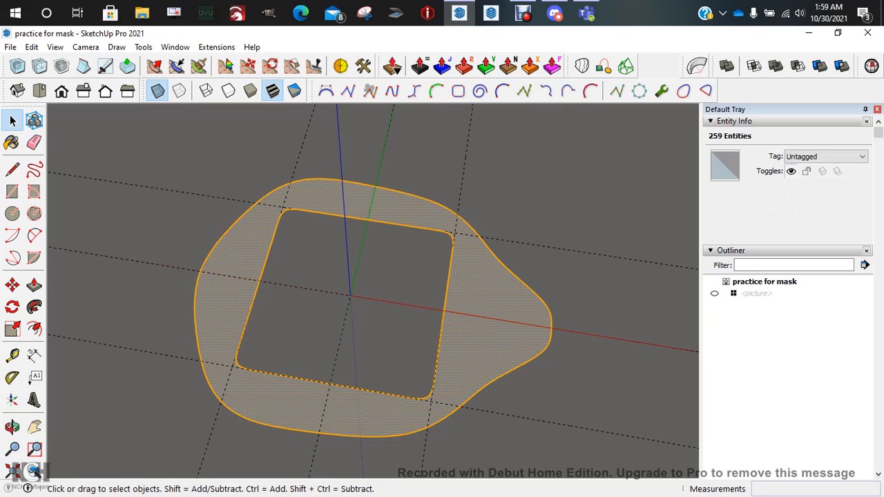
key(m)
scroll(497, 307, down, 4)
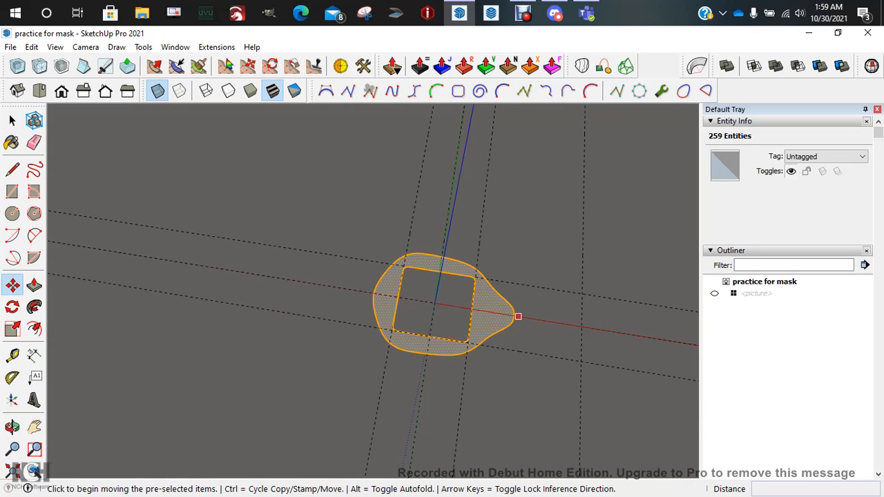
click(518, 317)
key(ctrl)
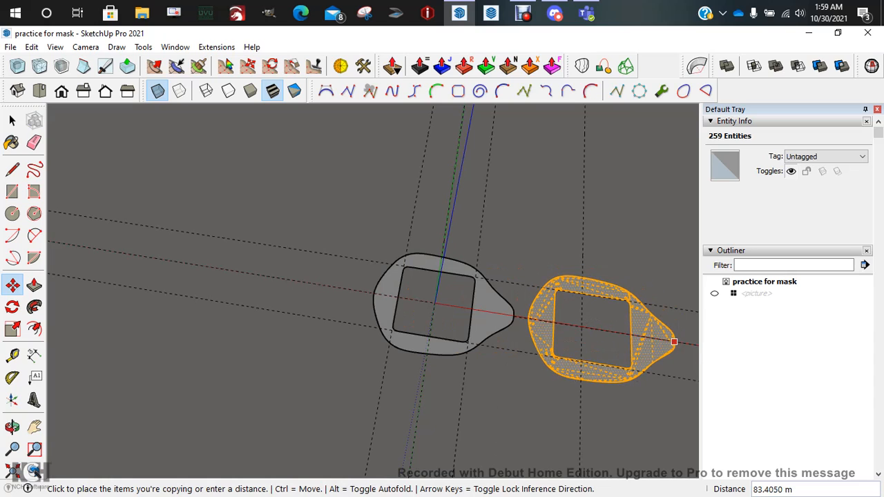
middle_drag(674, 340, 407, 304)
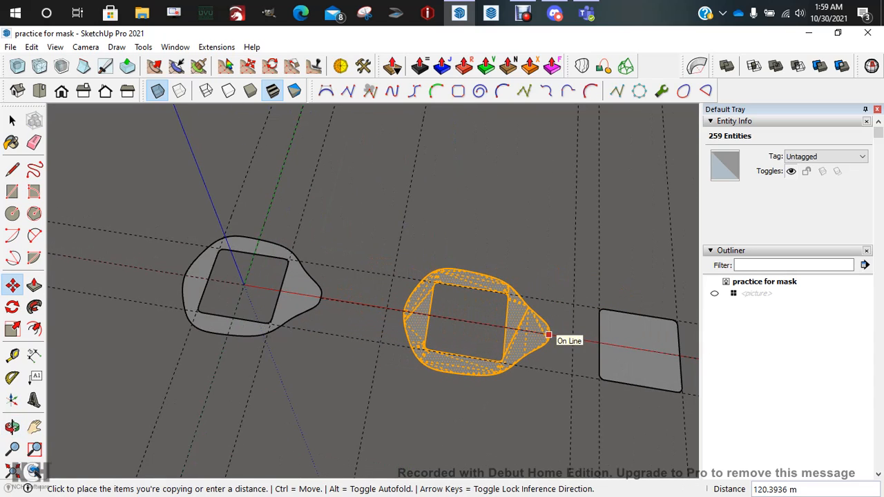
click(549, 335)
key(space)
click(360, 287)
Weld the edges of the original mask base at the origin.
scroll(284, 285, up, 4)
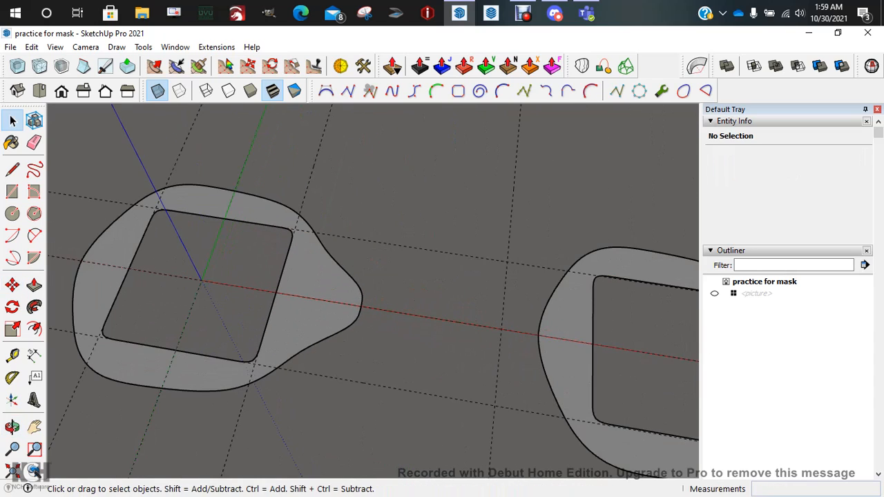
scroll(275, 284, up, 1)
shift+middle_drag(275, 283, 390, 288)
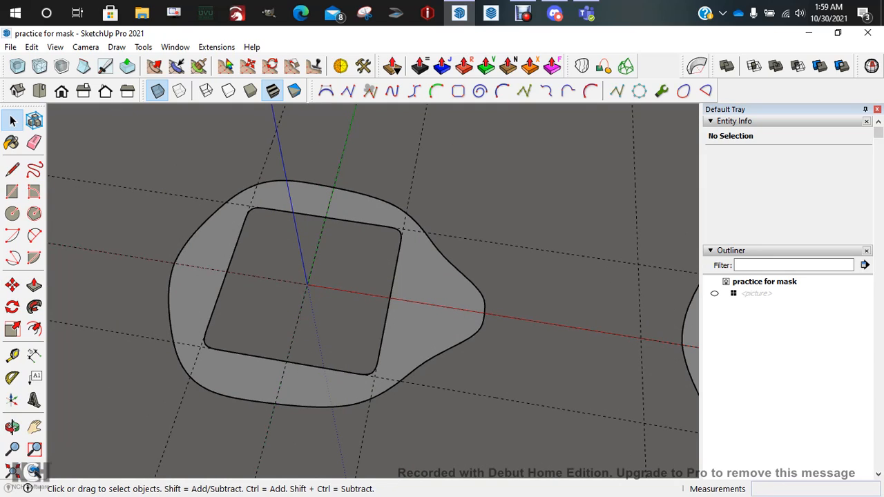
triple_click(430, 294)
click(359, 286)
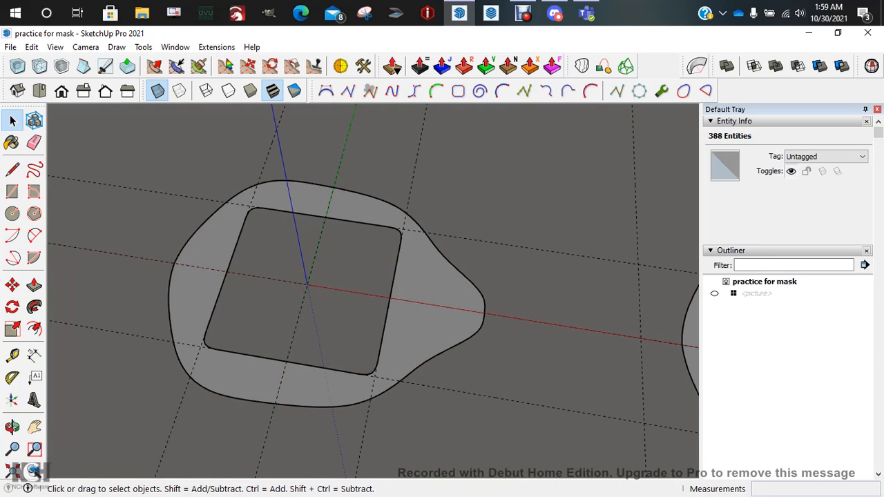
double_click(430, 293)
right_click(415, 284)
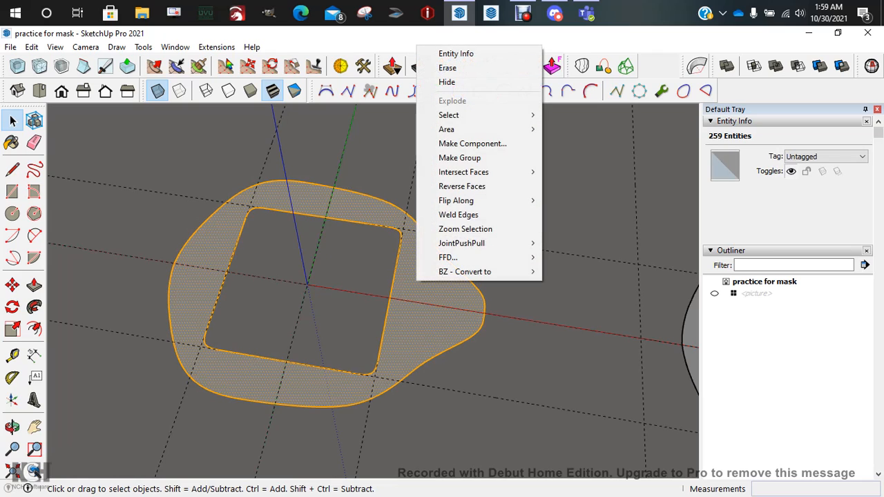
click(456, 214)
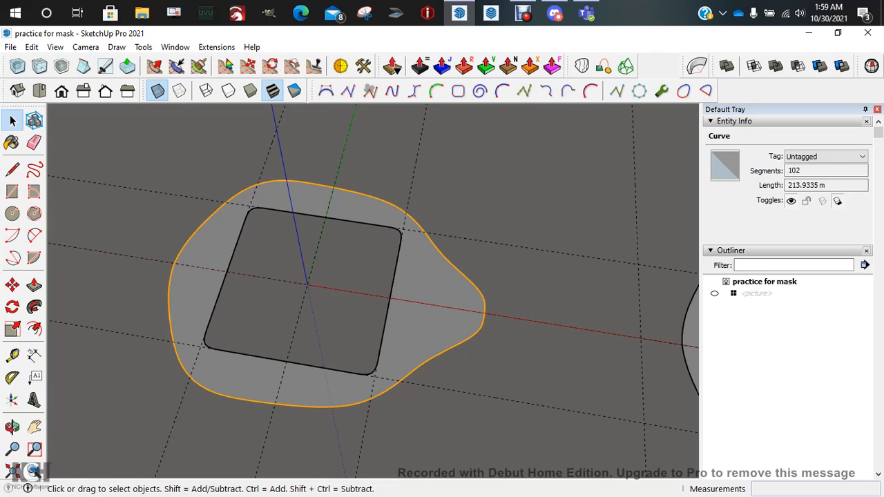
key(ctrl+t)
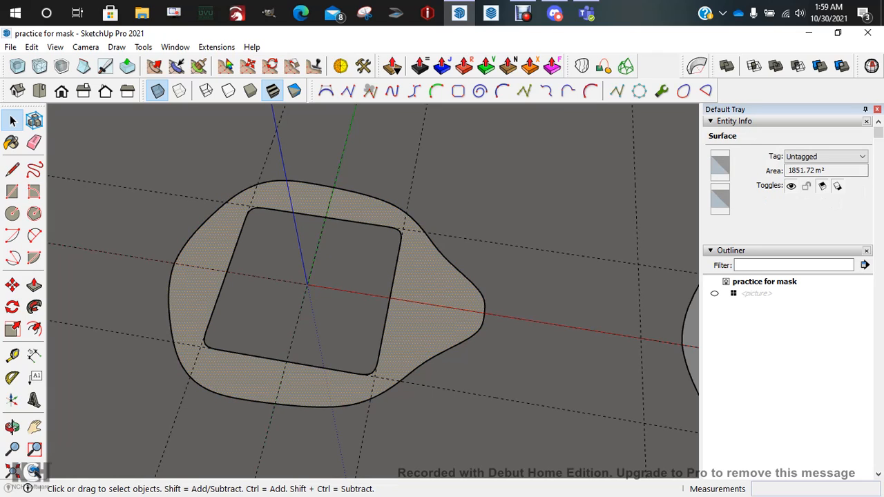
key(p)
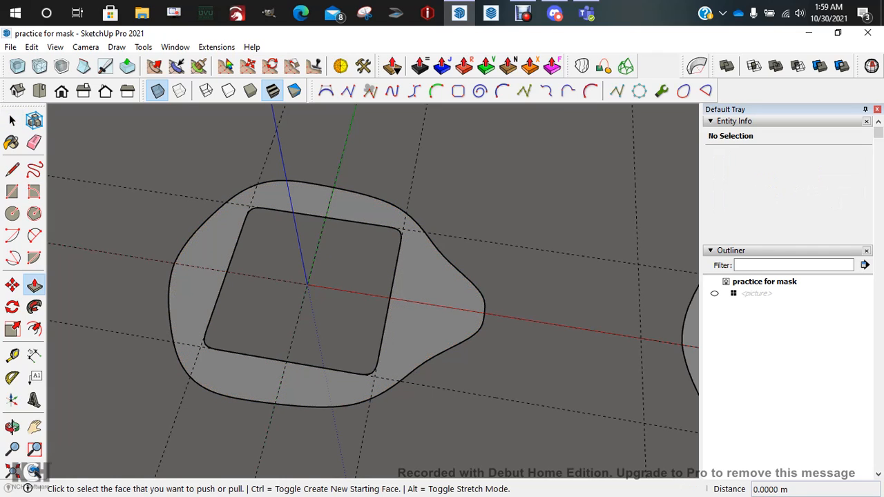
middle_drag(373, 290, 322, 275)
scroll(433, 299, up, 5)
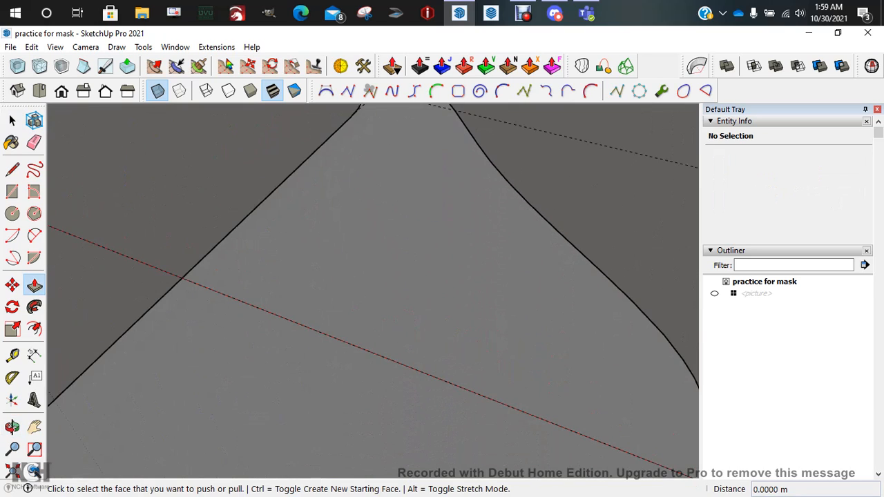
scroll(433, 299, down, 6)
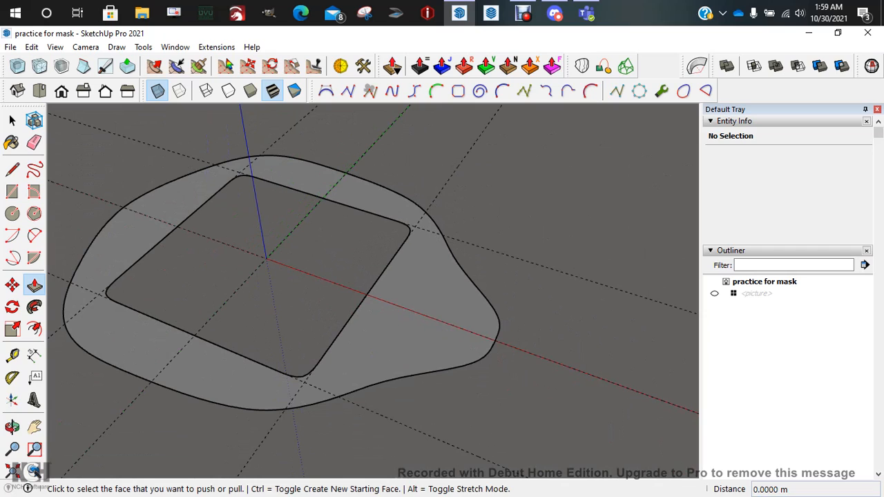
key(space)
Display the hidden geometry and examine the faces of both mask bases and the hidden reference picture.
click(55, 47)
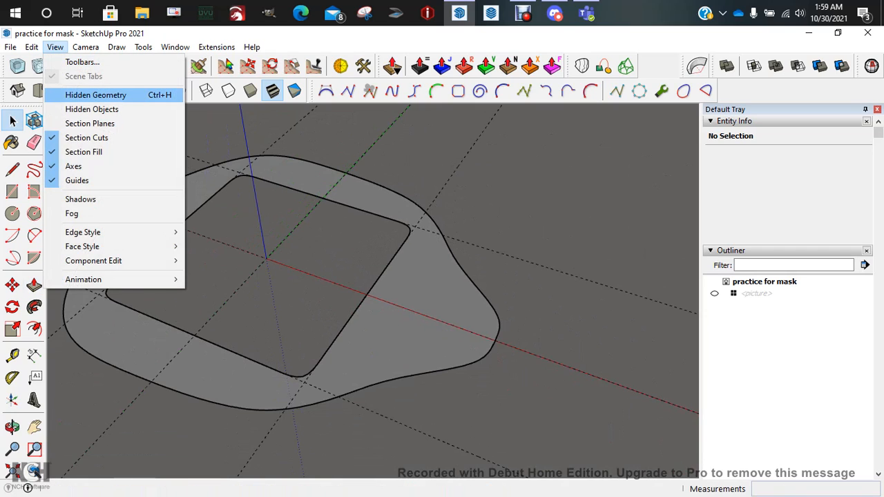
click(95, 95)
middle_drag(346, 276, 415, 259)
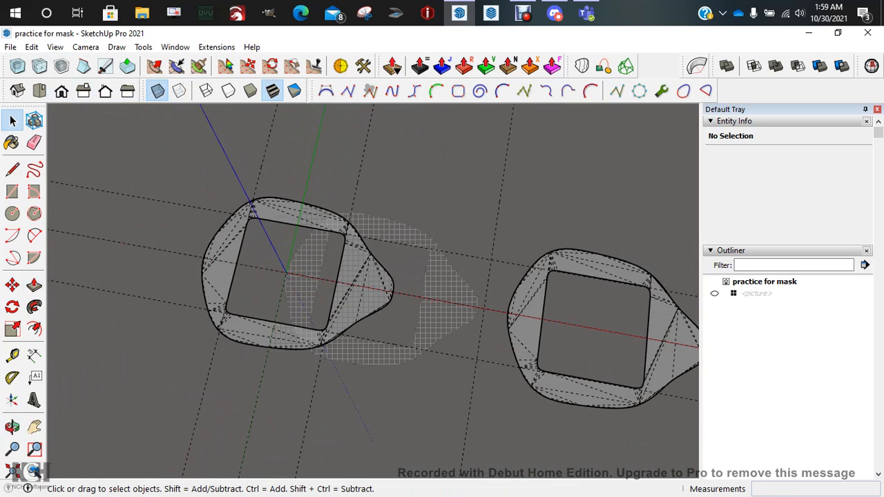
middle_drag(304, 266, 277, 254)
click(278, 255)
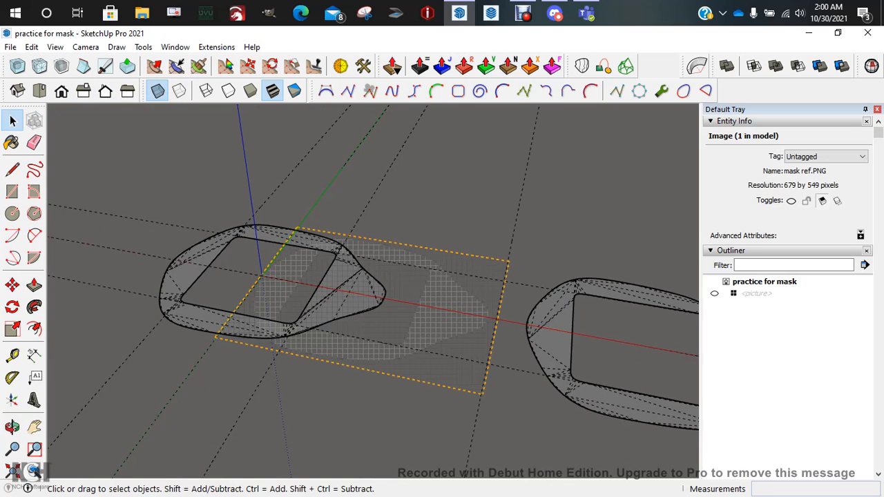
click(715, 294)
click(715, 294)
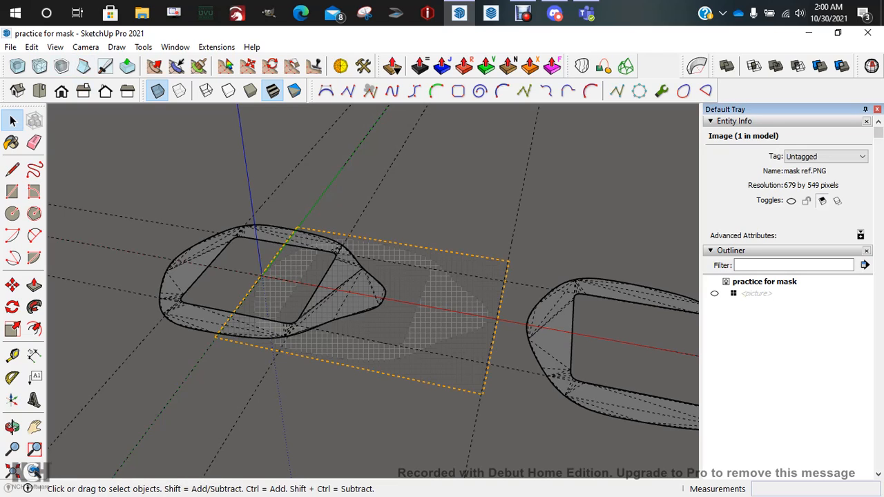
key(Escape)
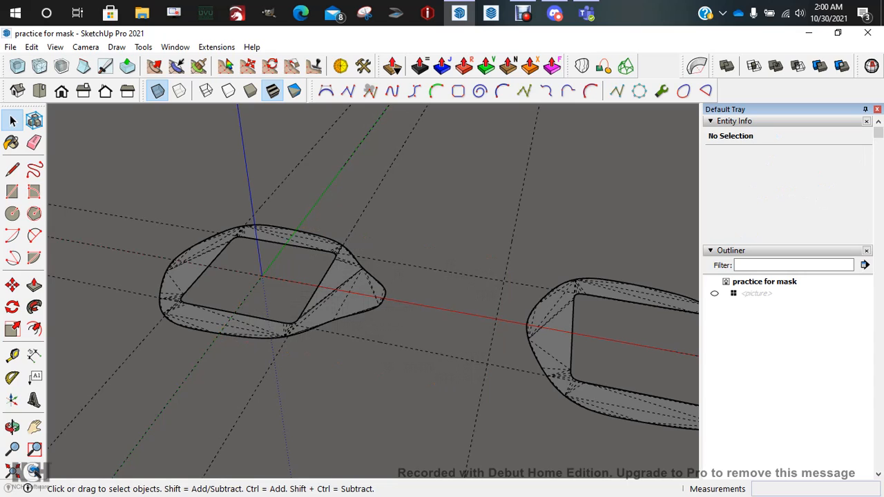
Turn off the hidden geometry display and check the mask base face at the origin.
click(55, 47)
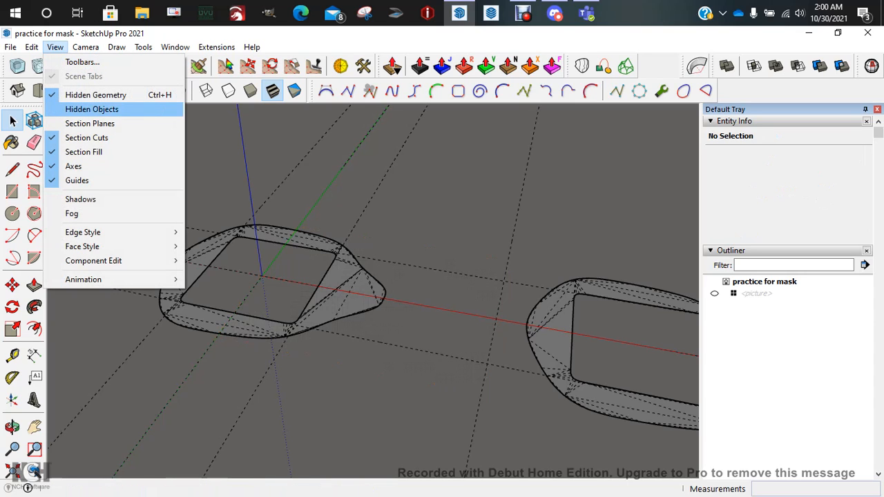
click(95, 94)
middle_drag(345, 207, 345, 317)
key(space)
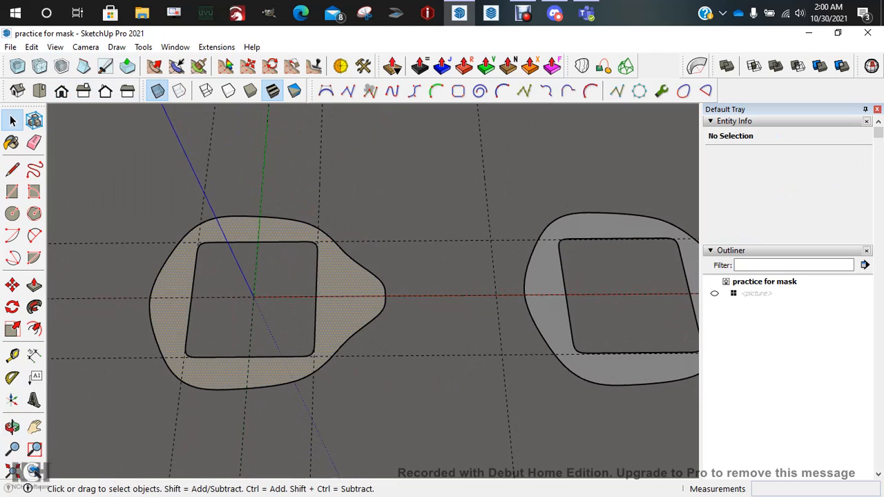
click(353, 304)
key(p)
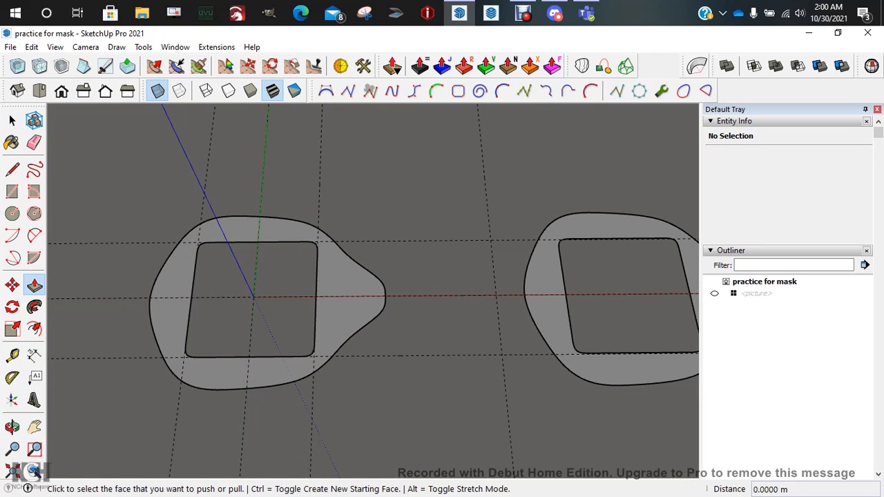
key(space)
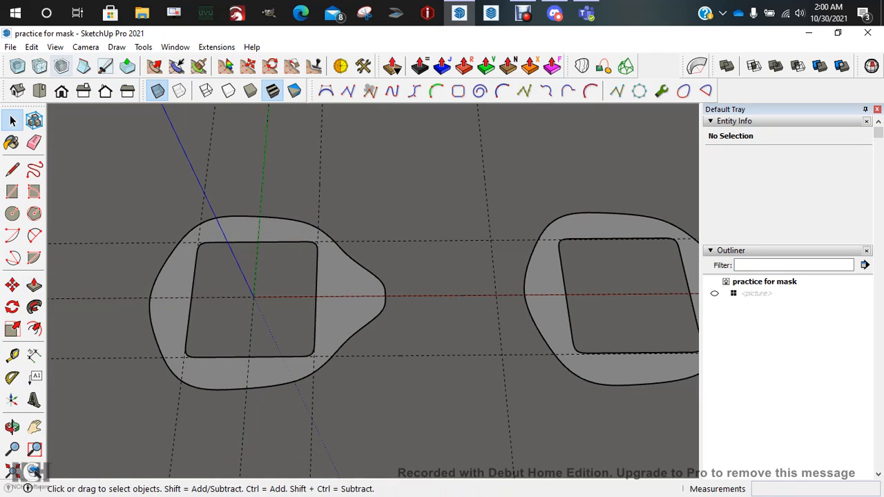
Display the hidden geometry again and examine the lines crossing the faces of the mask base at the origin.
click(56, 47)
click(90, 94)
middle_drag(346, 276, 414, 280)
scroll(414, 276, up, 5)
scroll(415, 276, down, 2)
scroll(373, 290, down, 5)
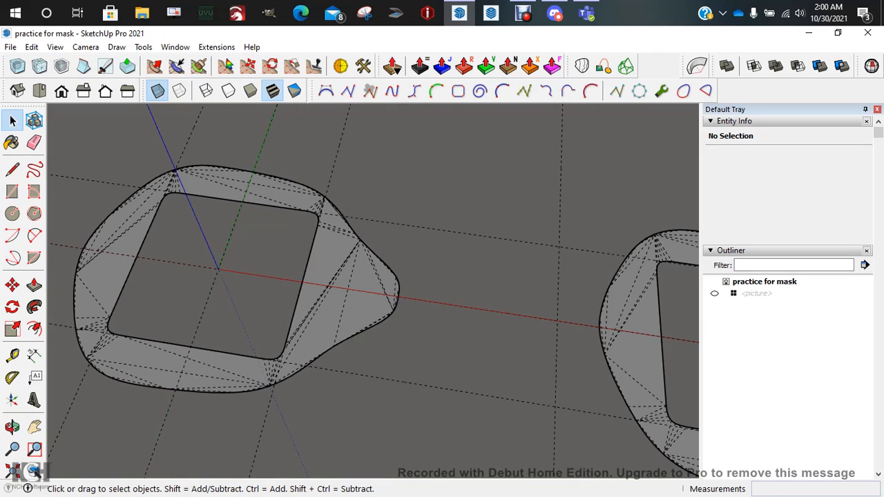
middle_drag(414, 280, 449, 280)
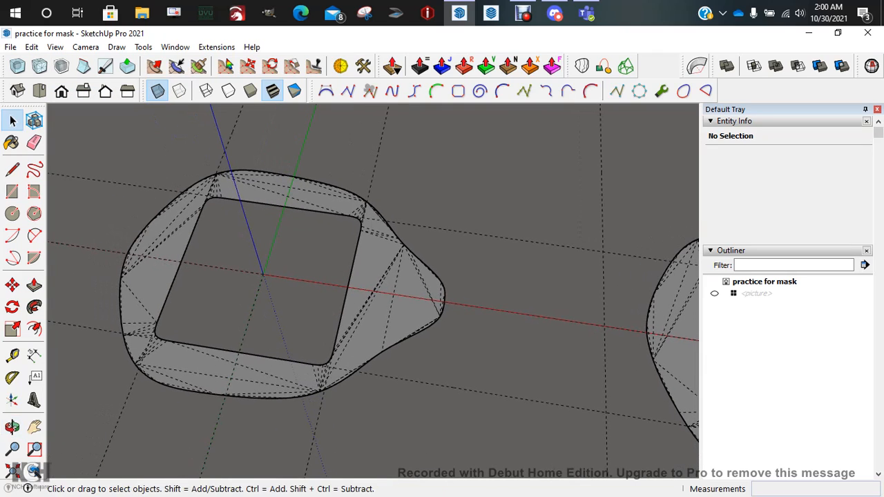
scroll(380, 253, down, 3)
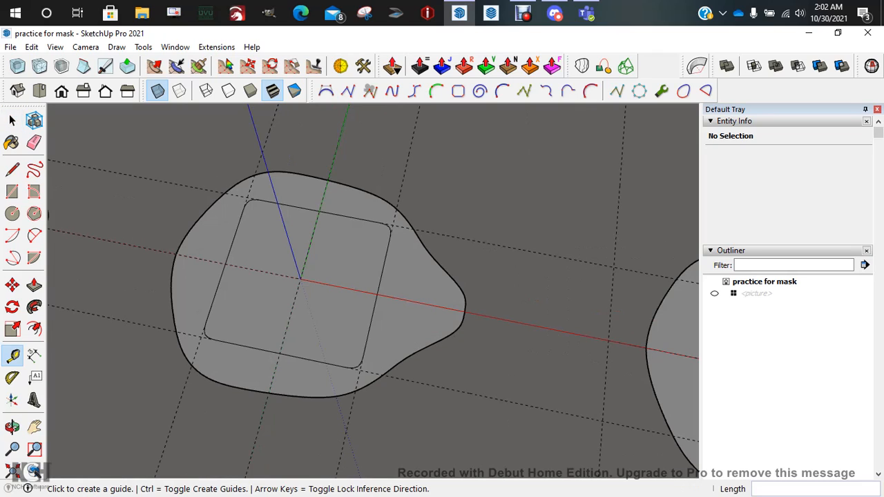
Select the outer outline and the inner opening edges of the mask base copy on the negative red axis.
key(space)
scroll(369, 267, down, 2)
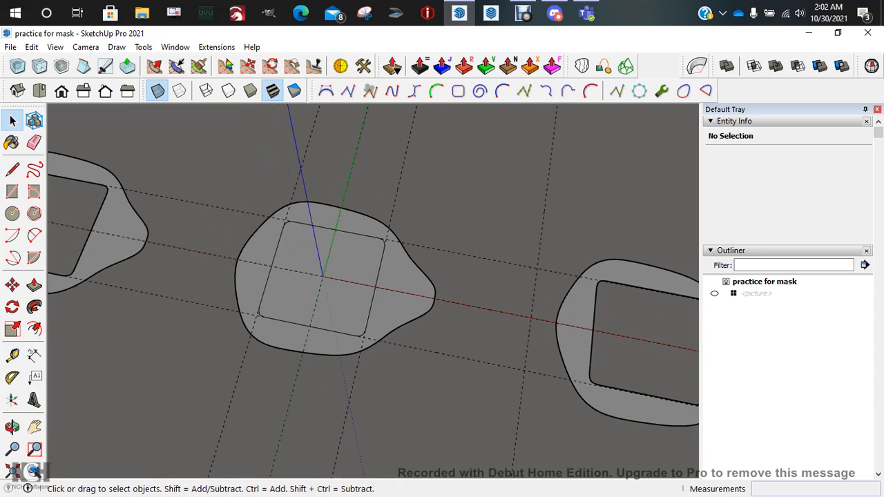
middle_drag(373, 266, 459, 274)
scroll(459, 273, down, 1)
click(174, 204)
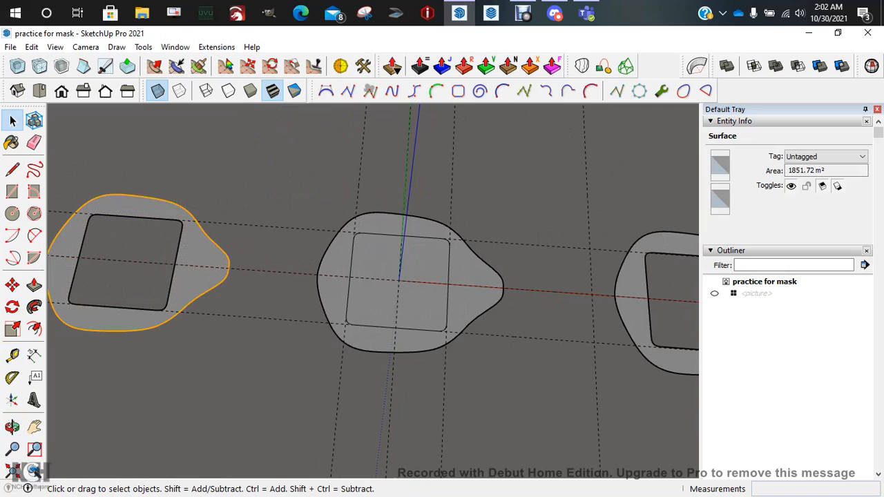
shift+click(179, 239)
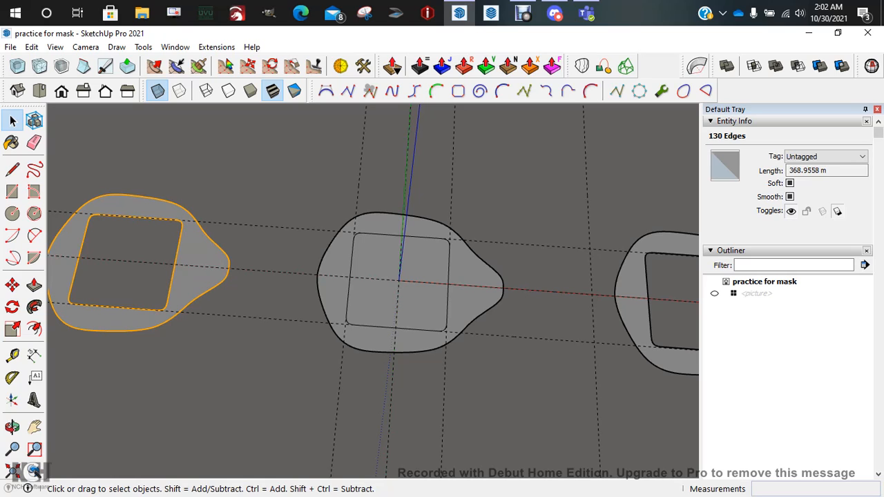
Delete the rounded square face inside the mask base at the origin.
scroll(442, 282, up, 5)
scroll(442, 281, down, 4)
click(435, 283)
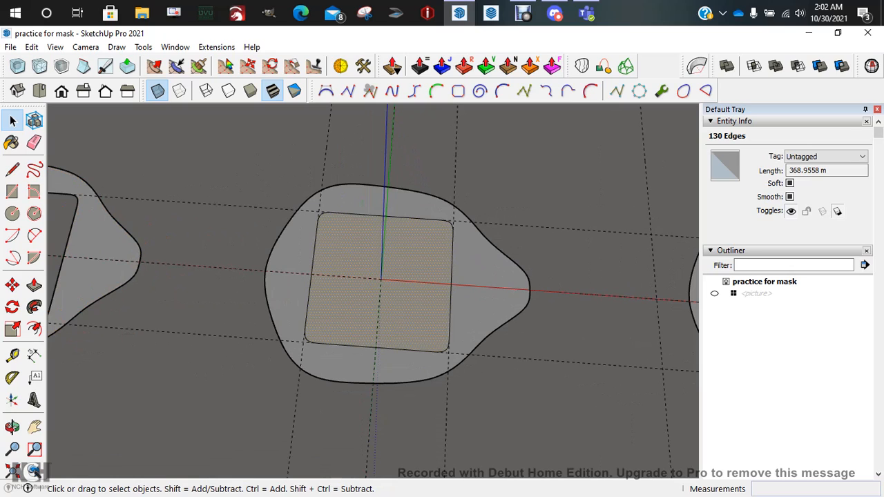
key(Delete)
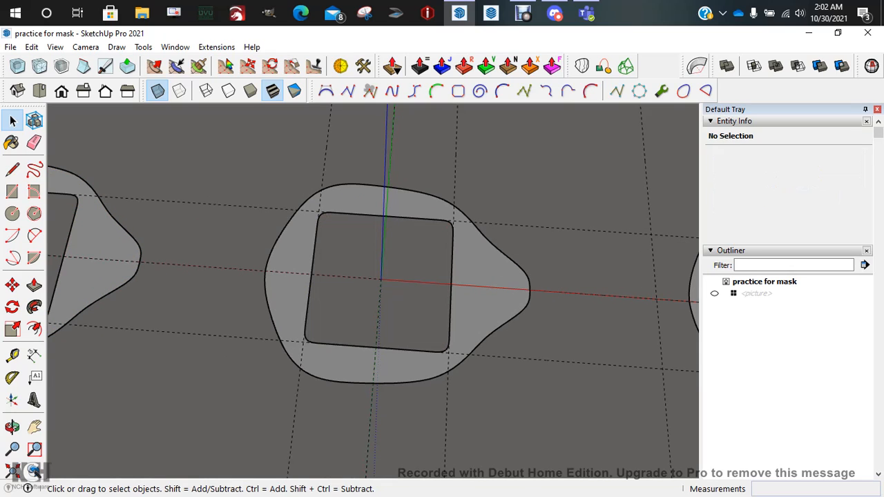
Extrude the mask base at the origin upward by 7 m.
key(p)
middle_drag(387, 290, 414, 277)
click(484, 283)
click(484, 283)
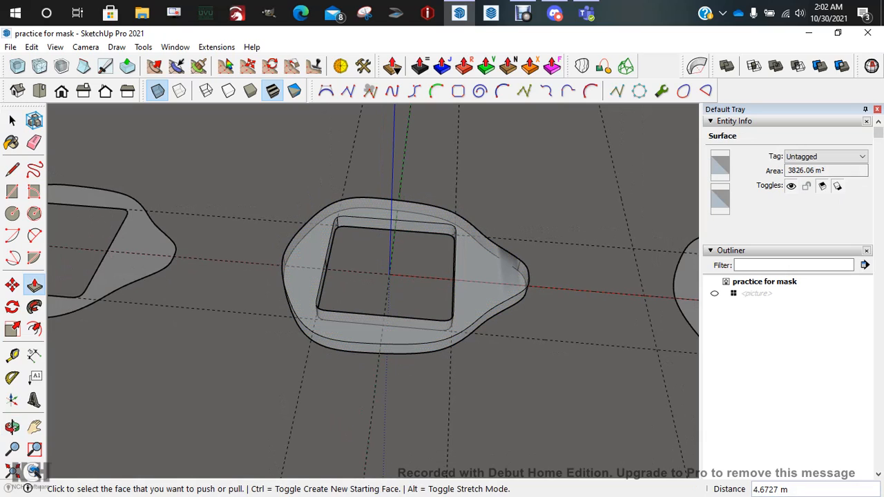
text(7)
key(Return)
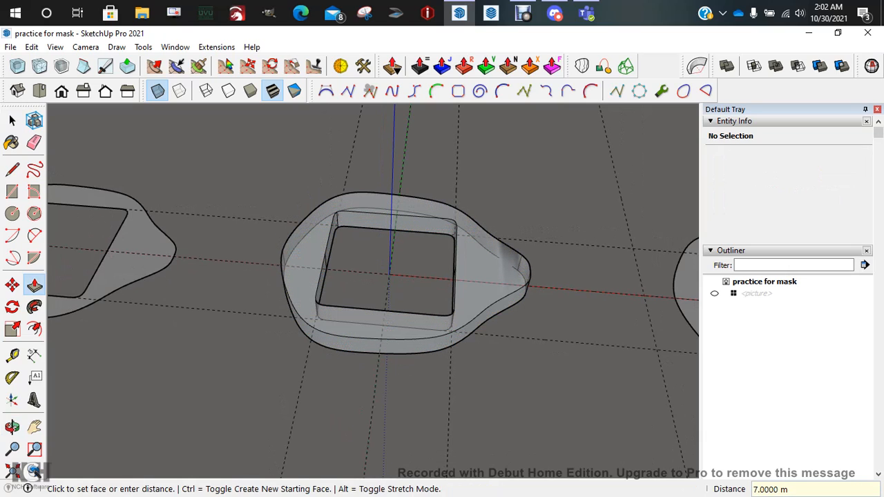
Turn off the X-ray face style so the extruded mask is shown with opaque faces.
key(space)
click(158, 91)
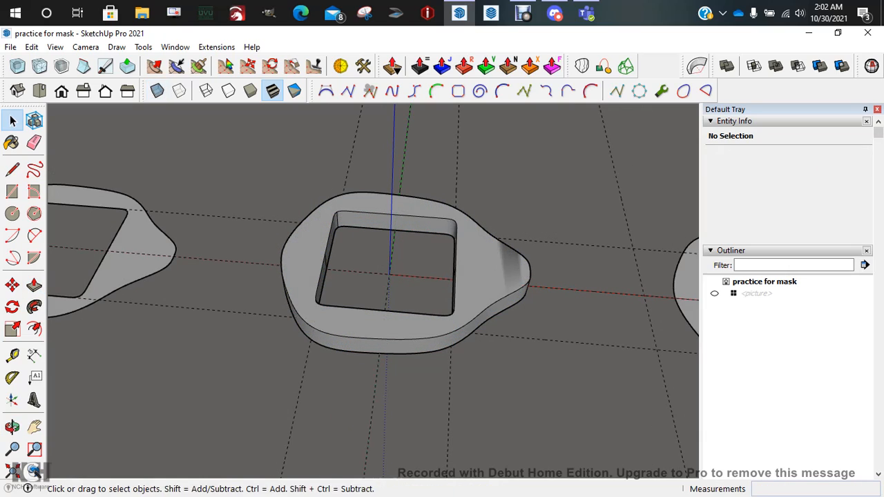
middle_drag(373, 276, 415, 345)
scroll(473, 361, up, 5)
scroll(480, 367, down, 2)
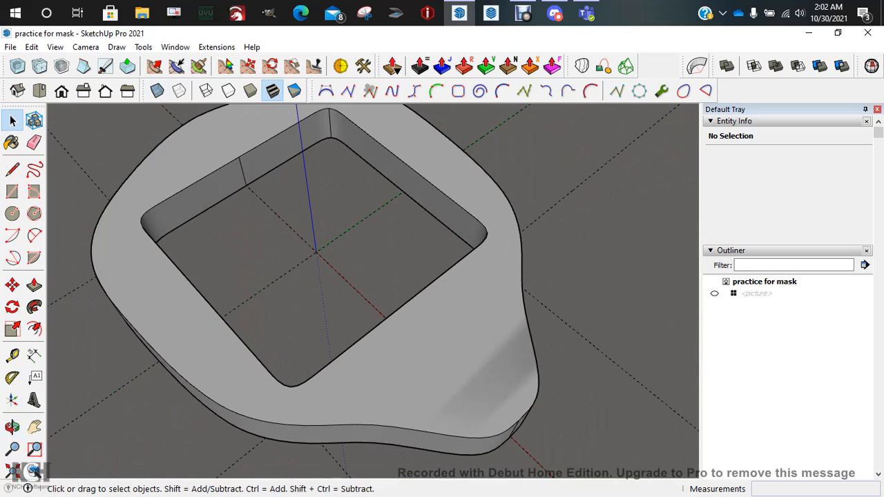
Display the hidden geometry and compare the extruded mask at the origin with the flat mask base copies.
click(55, 47)
click(90, 90)
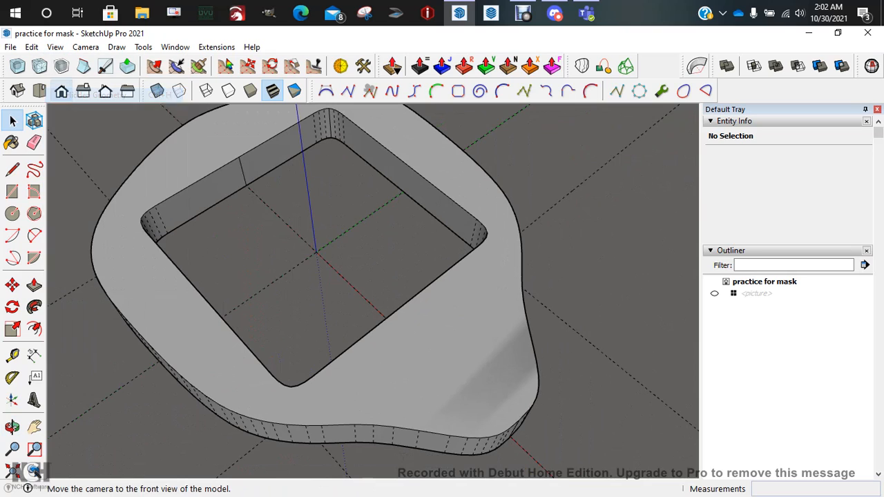
middle_drag(415, 290, 293, 188)
middle_drag(359, 297, 346, 276)
scroll(297, 318, up, 5)
middle_drag(297, 317, 360, 408)
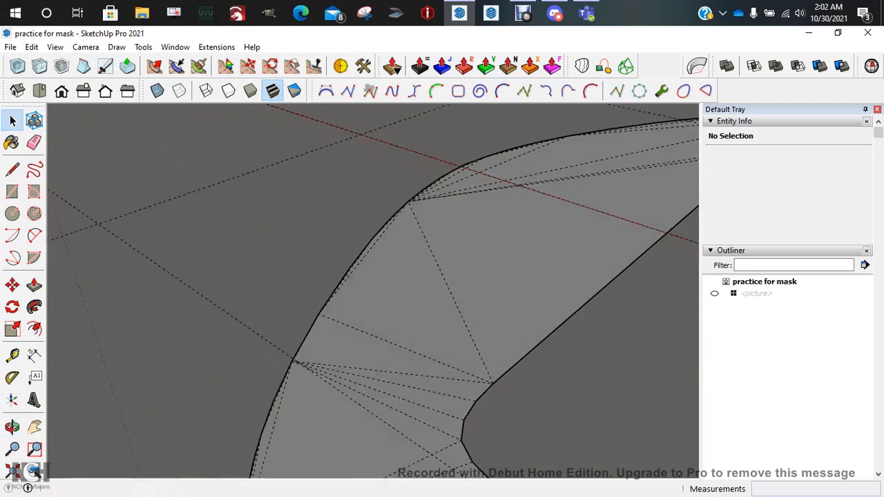
scroll(276, 228, down, 3)
shift+middle_drag(138, 138, 304, 194)
scroll(304, 193, down, 3)
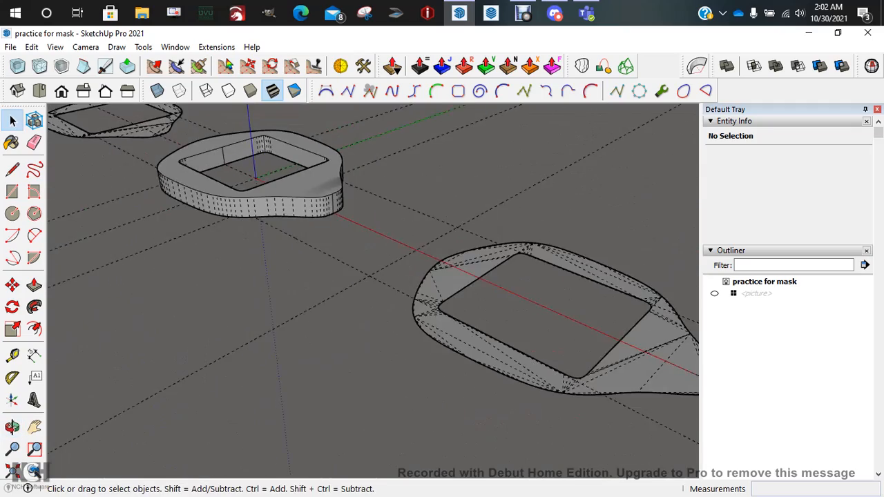
Undo the extrusion of the mask base at the origin.
scroll(235, 185, up, 1)
shift+middle_drag(234, 185, 280, 263)
key(ctrl+z)
scroll(363, 297, up, 5)
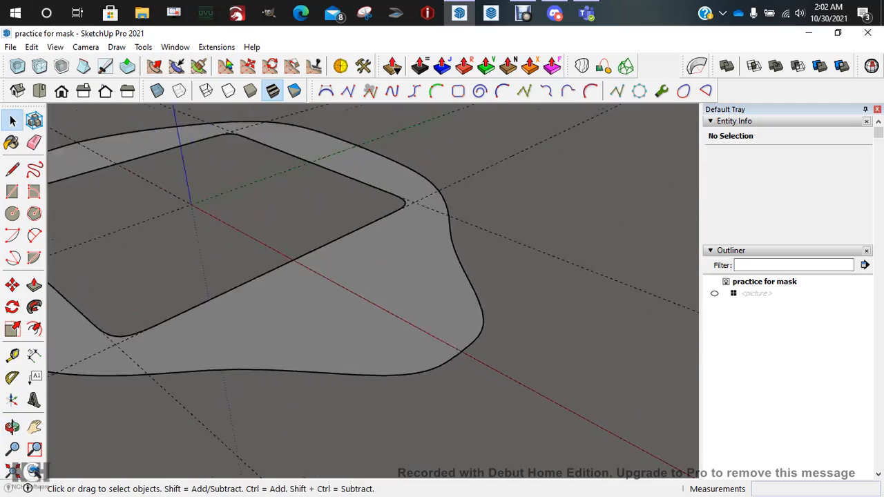
Turn the display of hidden objects, including the reference picture, on and off again.
click(55, 47)
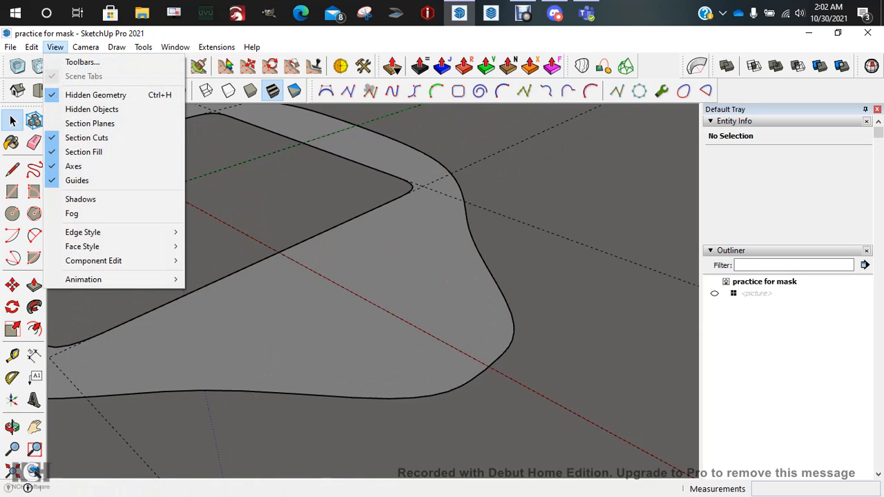
click(92, 109)
scroll(92, 111, down, 5)
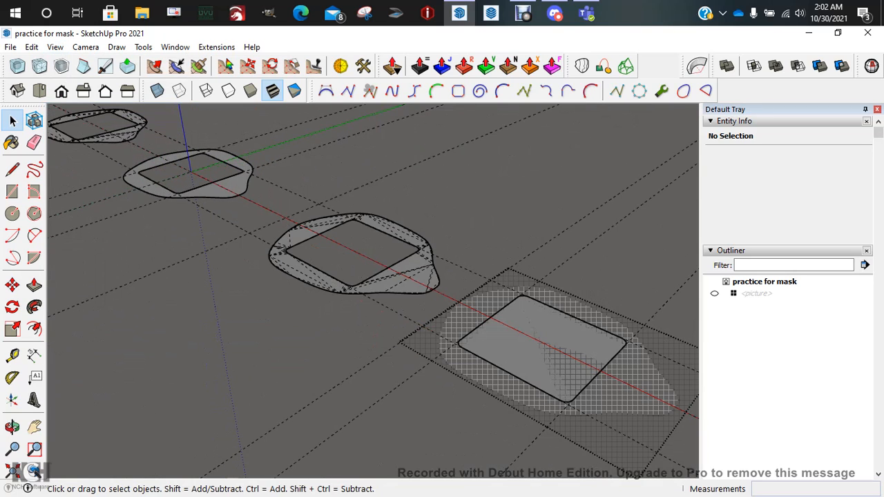
click(56, 47)
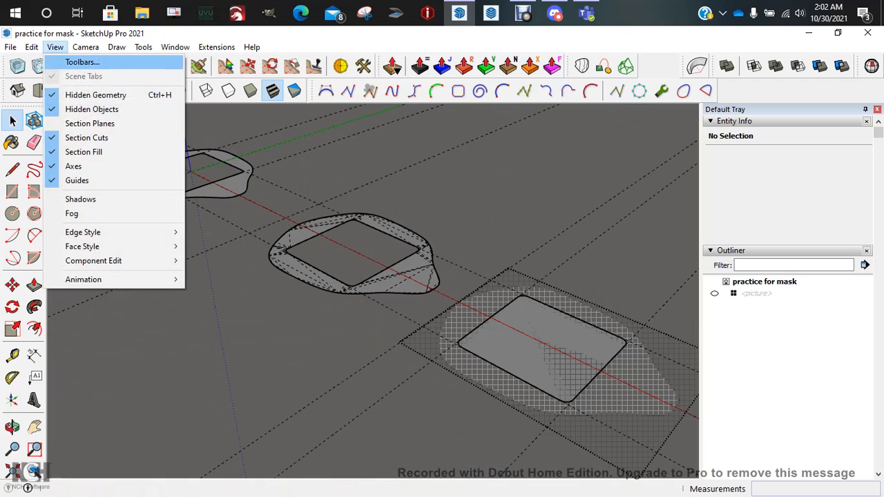
click(92, 109)
Extrude the flat mask base at the origin upward by 7 m with Push/Pull.
scroll(396, 251, up, 8)
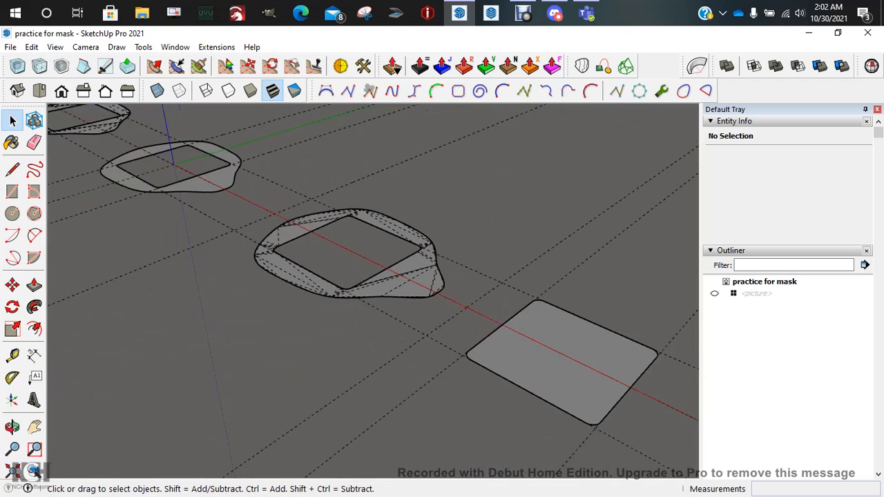
scroll(388, 248, down, 4)
shift+middle_drag(190, 176, 326, 300)
scroll(339, 276, up, 8)
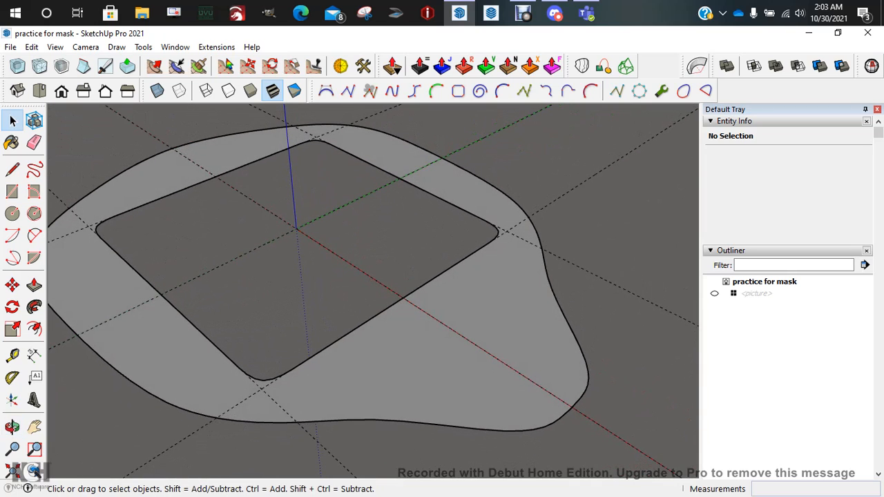
key(p)
click(414, 349)
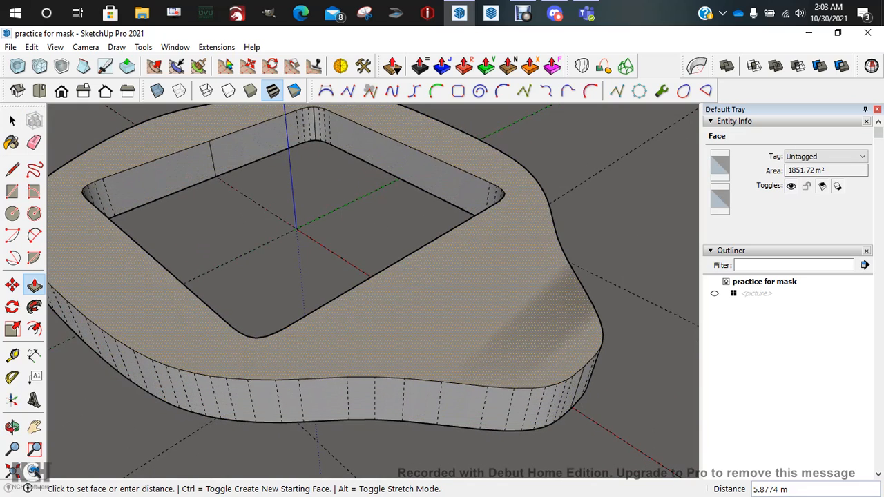
text(7)
key(Return)
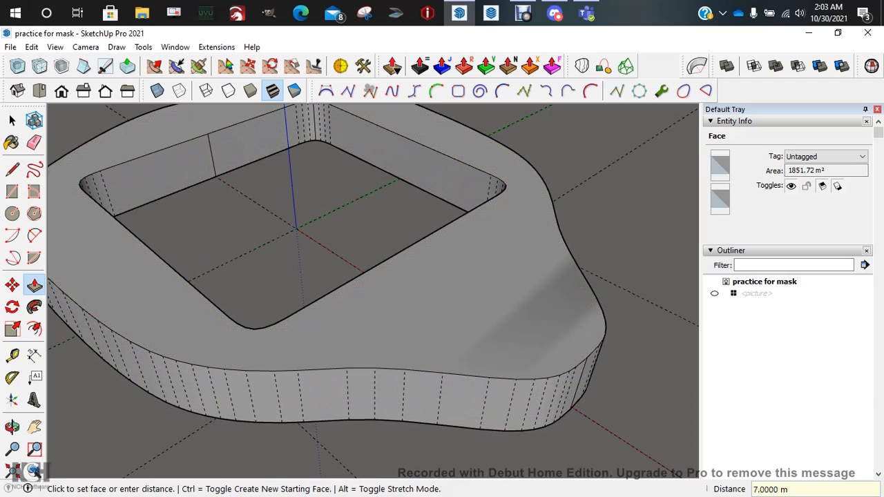
key(space)
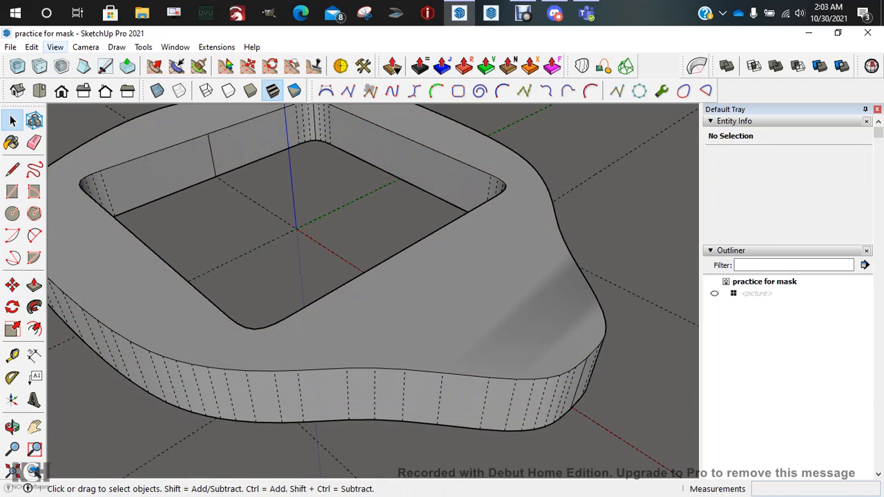
Turn off the display of hidden geometry.
click(55, 47)
click(95, 96)
scroll(290, 260, down, 5)
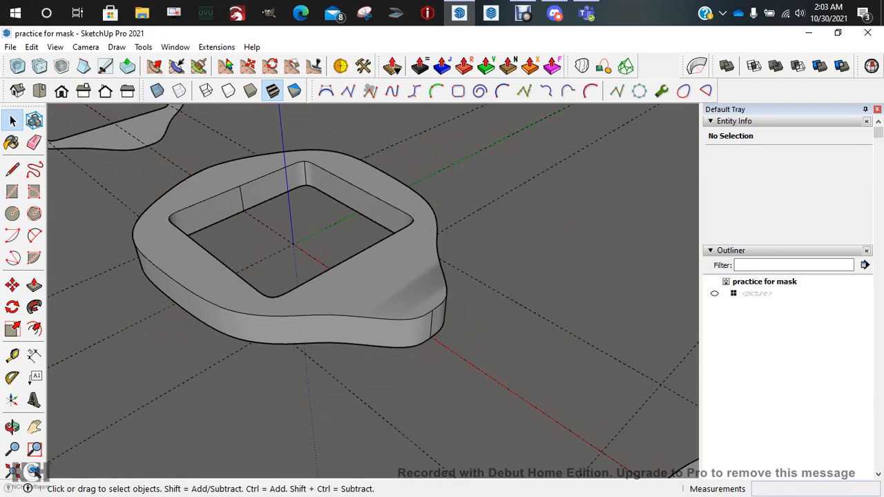
Soften the vertical seam lines on the inner walls of the mask's square opening.
middle_drag(290, 261, 338, 287)
middle_drag(394, 279, 570, 249)
scroll(499, 249, down, 1)
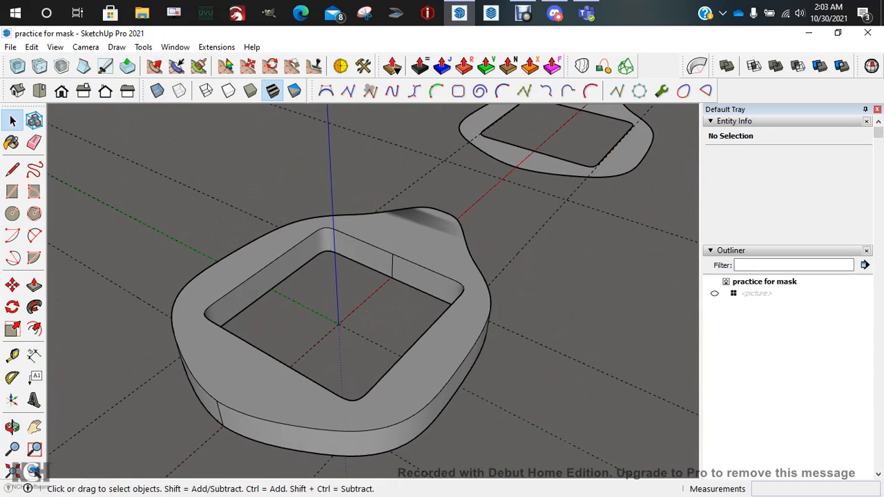
scroll(370, 263, up, 5)
key(e)
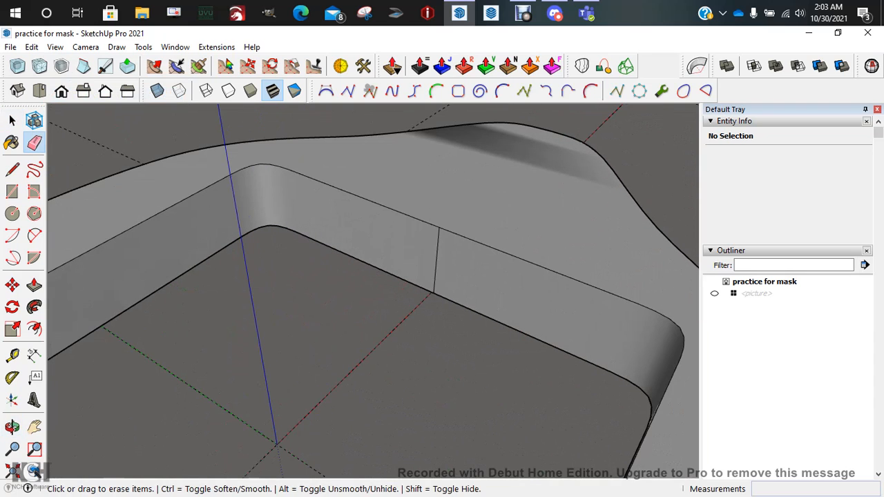
click(436, 252)
scroll(437, 249, down, 6)
mouse_move(436, 249)
middle_down()
mouse_move(352, 238)
mouse_move(252, 254)
middle_up()
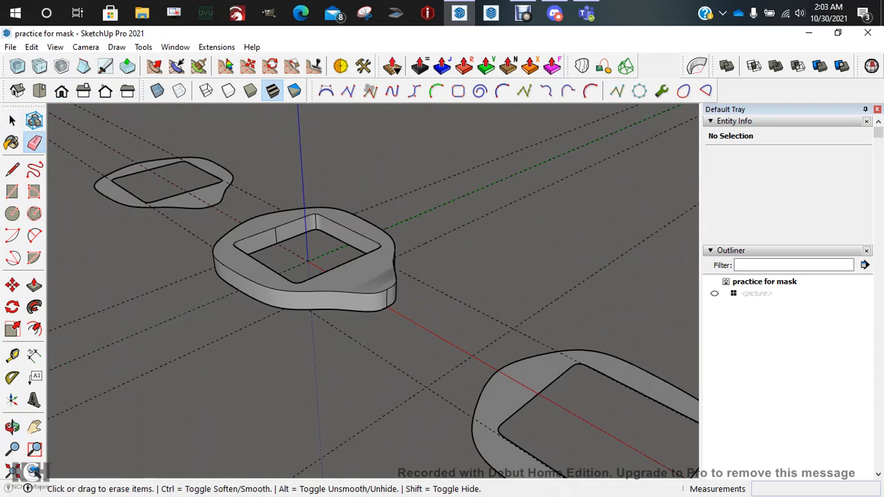
scroll(397, 304, up, 4)
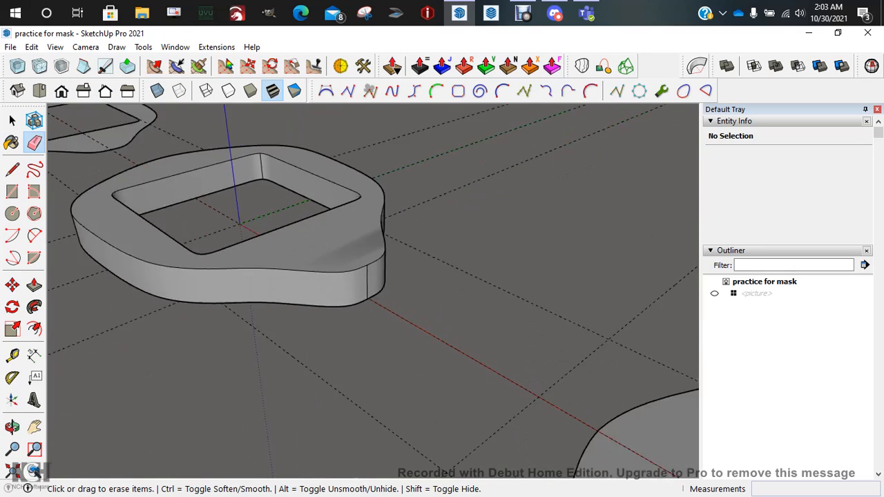
Soften the vertical seam lines on the mask's outer wall, at the tip and at the opposite rounded end.
ctrl+click(354, 272)
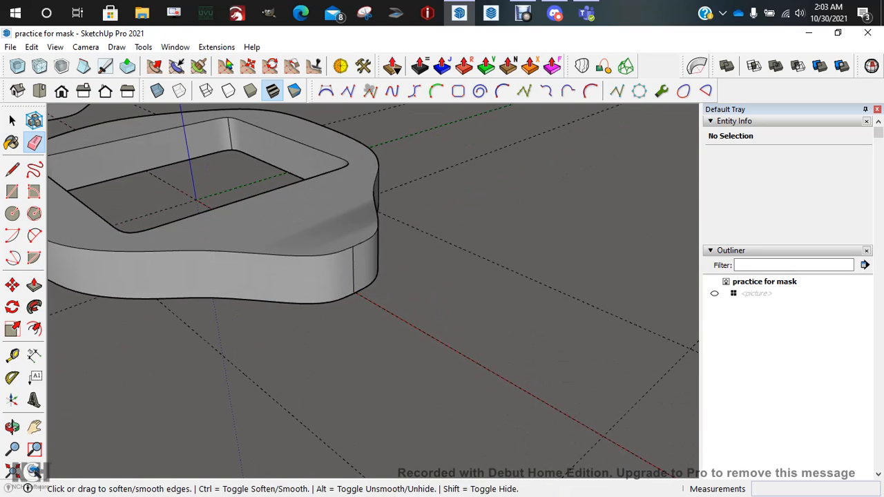
click(354, 273)
scroll(353, 272, down, 5)
middle_drag(354, 273, 539, 260)
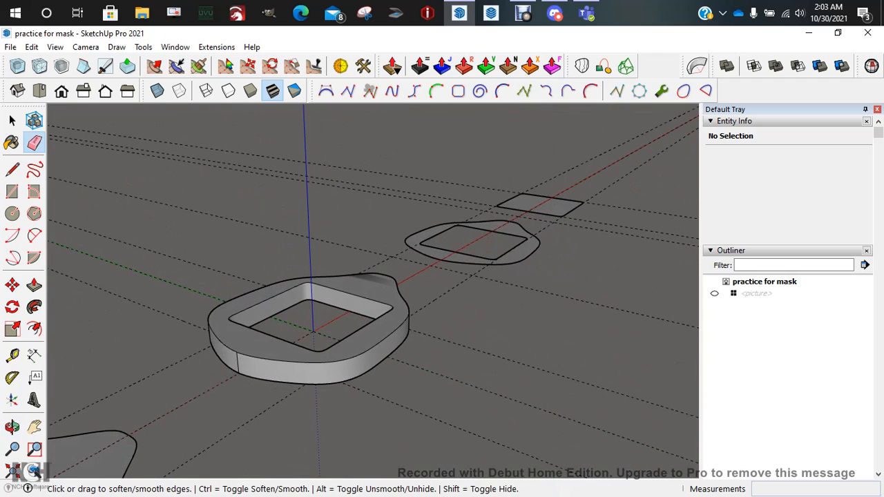
scroll(263, 353, up, 6)
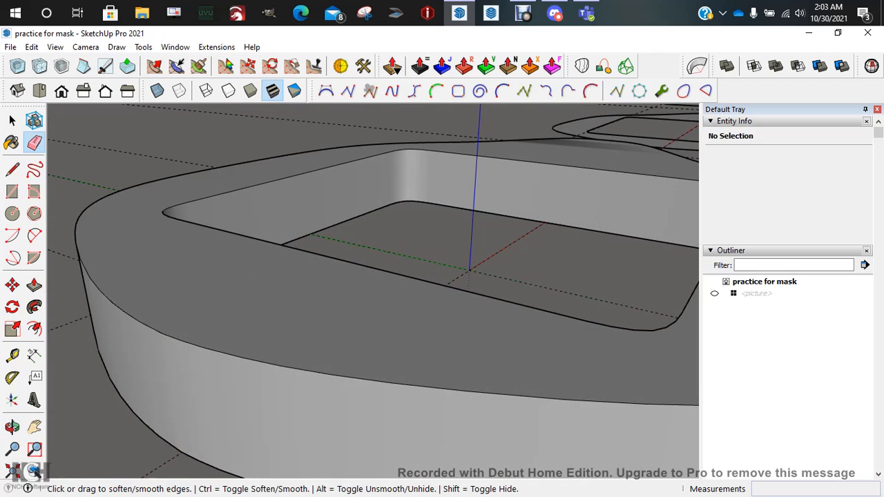
scroll(339, 315, down, 5)
Examine the extruded mask from several angles and compare it with the flat mask base copies on both sides.
key(space)
click(386, 357)
middle_drag(387, 357, 255, 414)
click(276, 304)
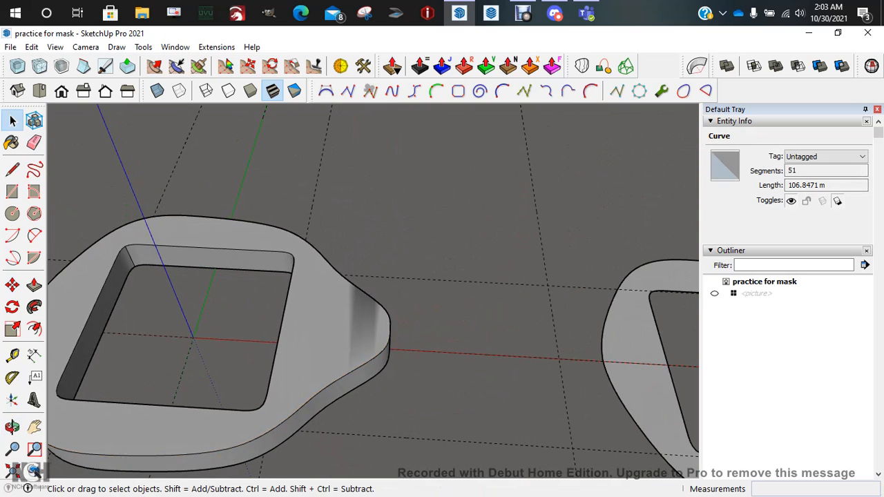
shift+middle_drag(292, 300, 456, 257)
scroll(456, 257, down, 3)
scroll(456, 257, down, 2)
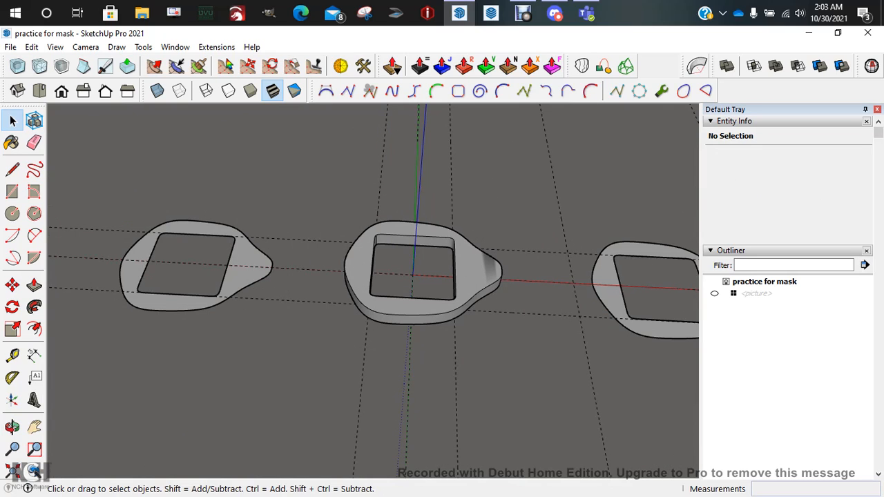
scroll(471, 261, up, 6)
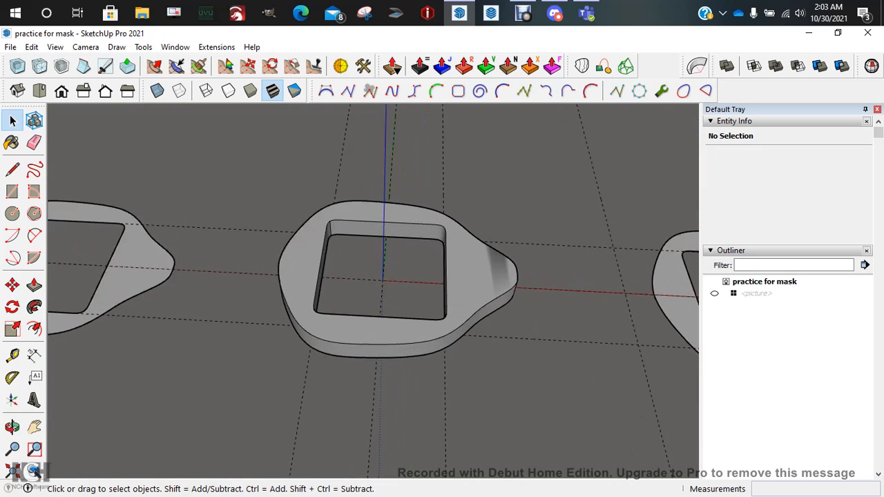
scroll(467, 335, down, 5)
scroll(457, 337, up, 1)
middle_drag(457, 337, 430, 275)
scroll(425, 311, up, 1)
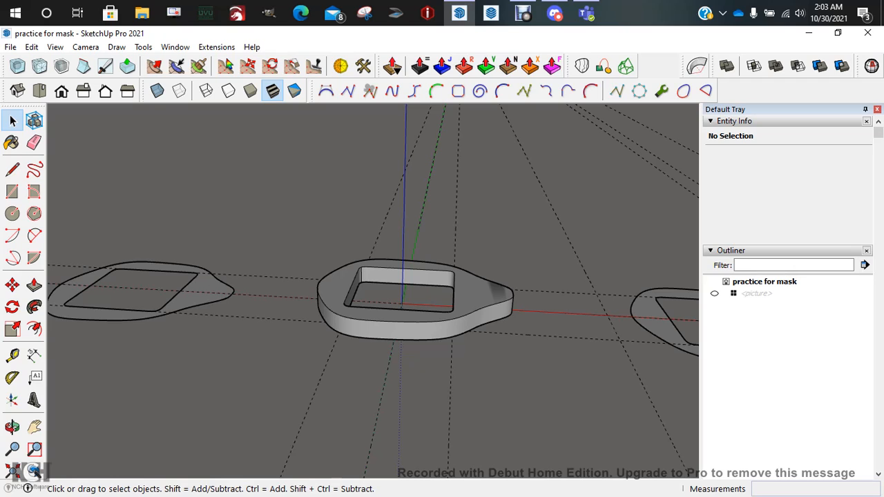
middle_drag(430, 274, 432, 297)
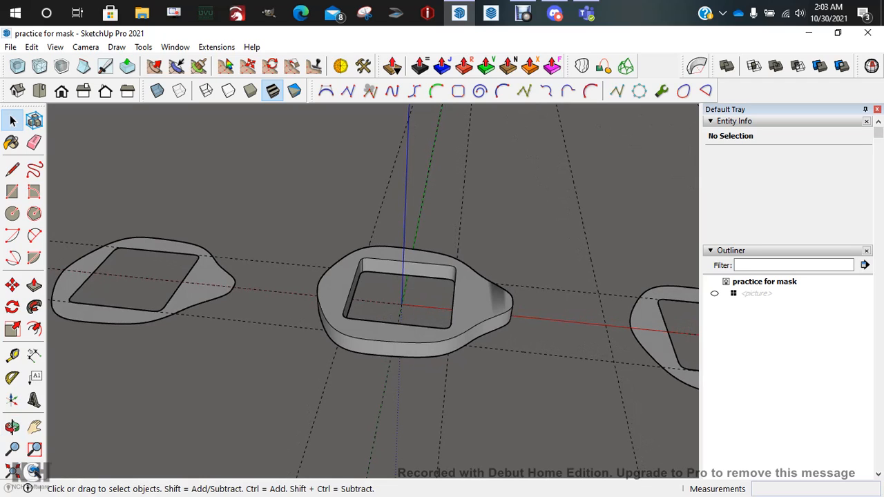
scroll(254, 250, down, 1)
shift+middle_drag(256, 250, 360, 244)
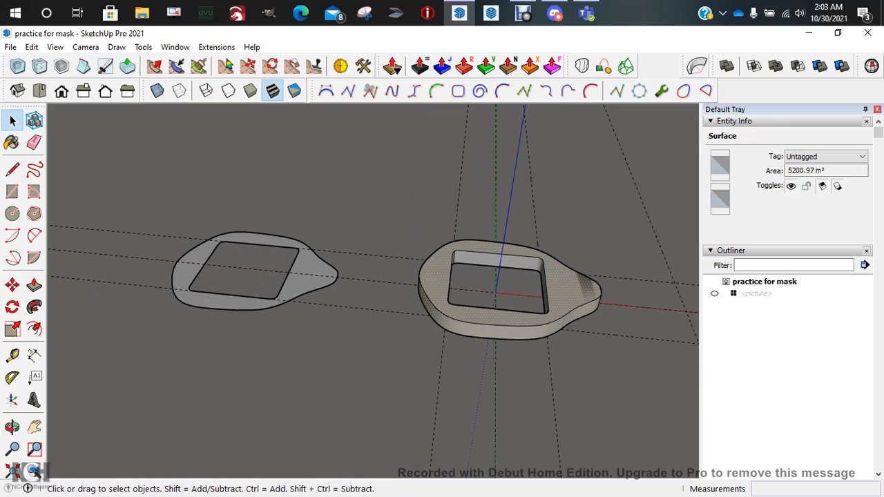
Select the mask's top edge, its surface and all connected geometry to check how the top and side faces are joined.
click(484, 324)
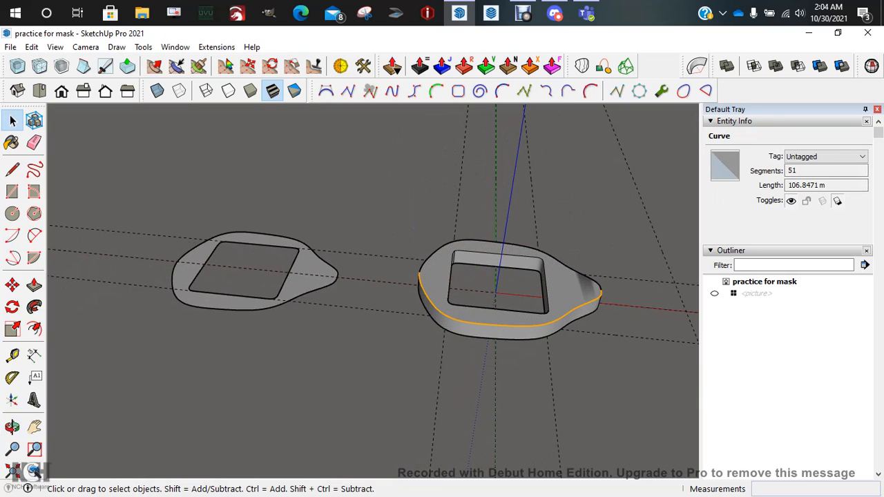
click(592, 283)
scroll(592, 284, up, 5)
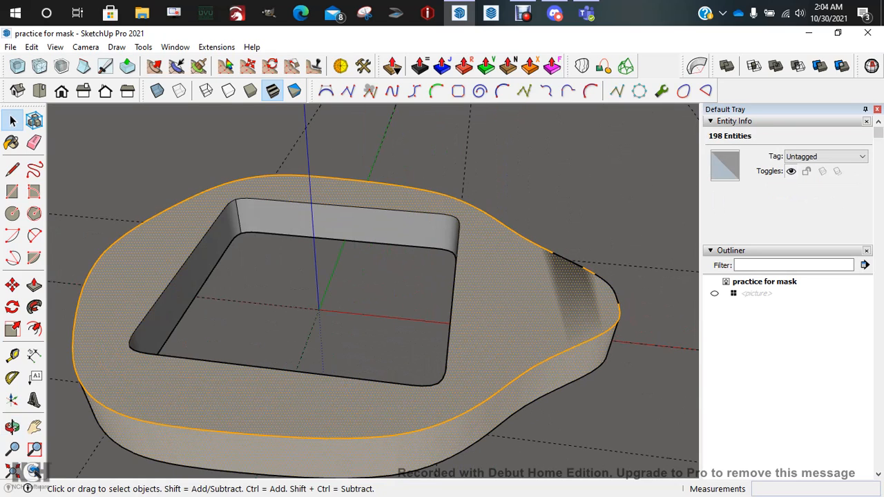
double_click(600, 334)
click(600, 334)
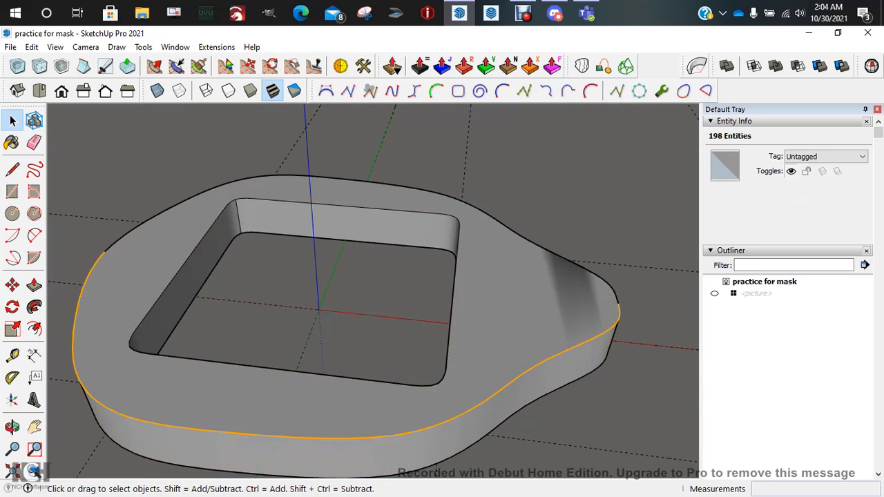
triple_click(600, 335)
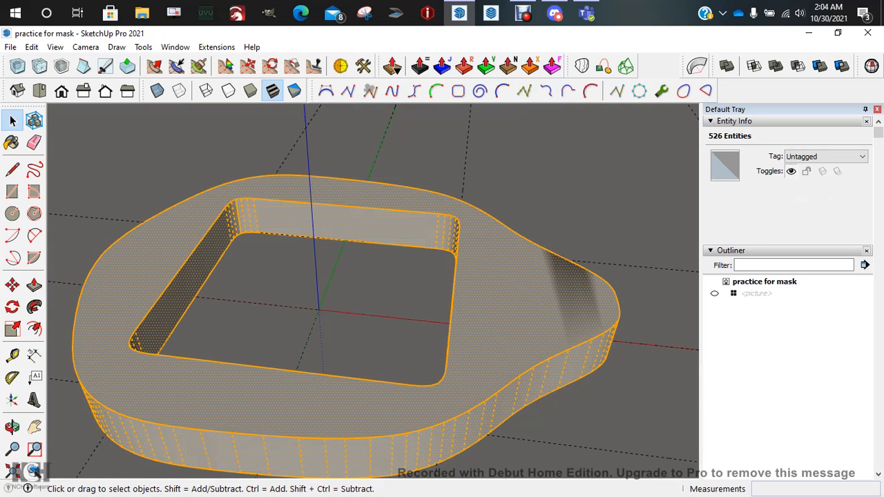
click(632, 376)
Inspect the shaded side of the mask's tip up close, selecting its surface and the connected geometry.
middle_drag(632, 377, 456, 360)
middle_drag(525, 366, 505, 297)
scroll(351, 325, up, 10)
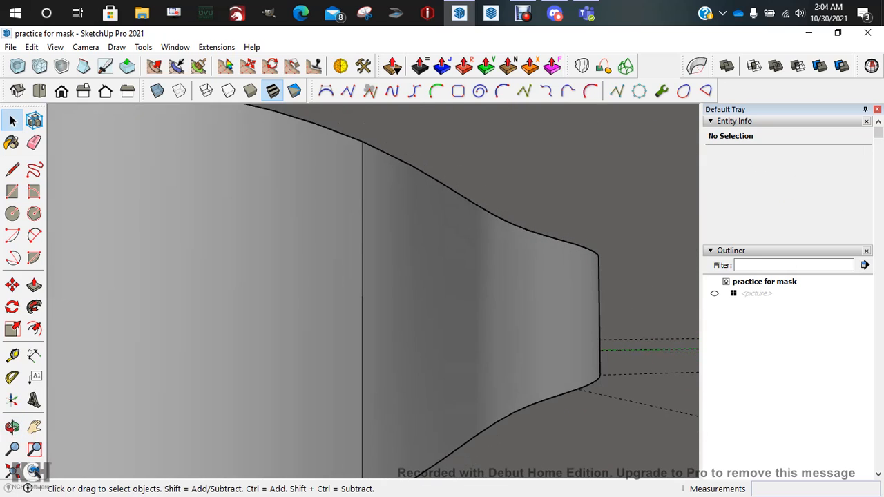
double_click(505, 297)
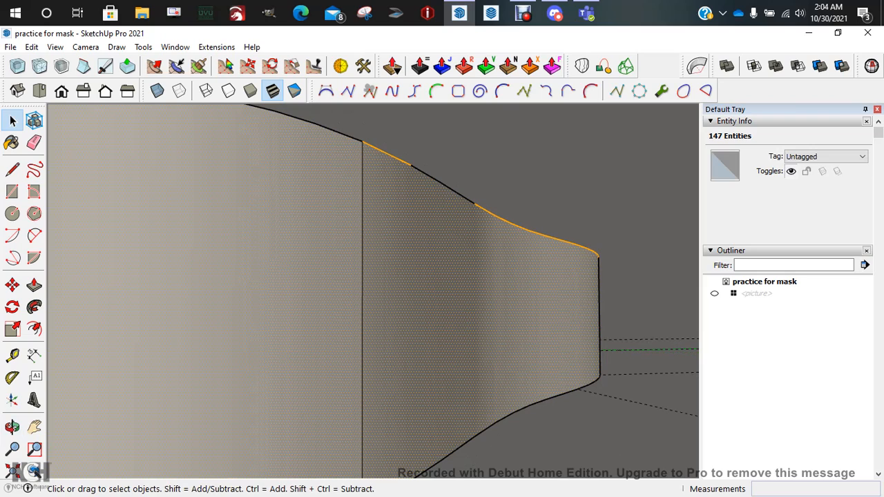
triple_click(469, 283)
middle_drag(470, 283, 476, 328)
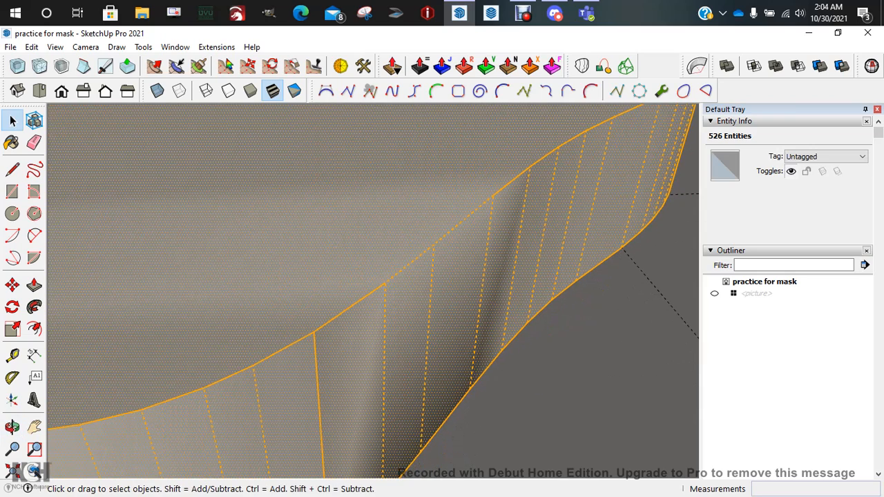
click(460, 310)
click(530, 359)
scroll(461, 286, down, 5)
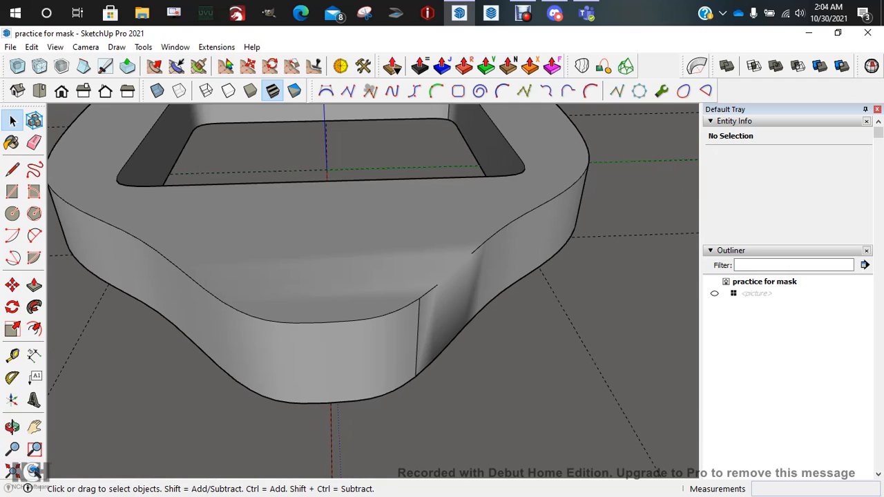
Check the top edge around the gap near the tip by selecting its curve, then the adjoining surface with its edges.
click(289, 322)
shift+click(370, 318)
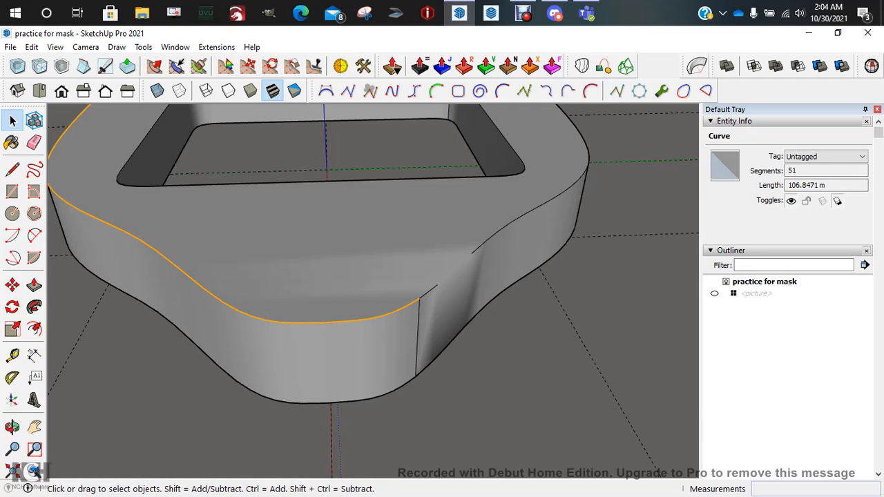
shift+double_click(428, 292)
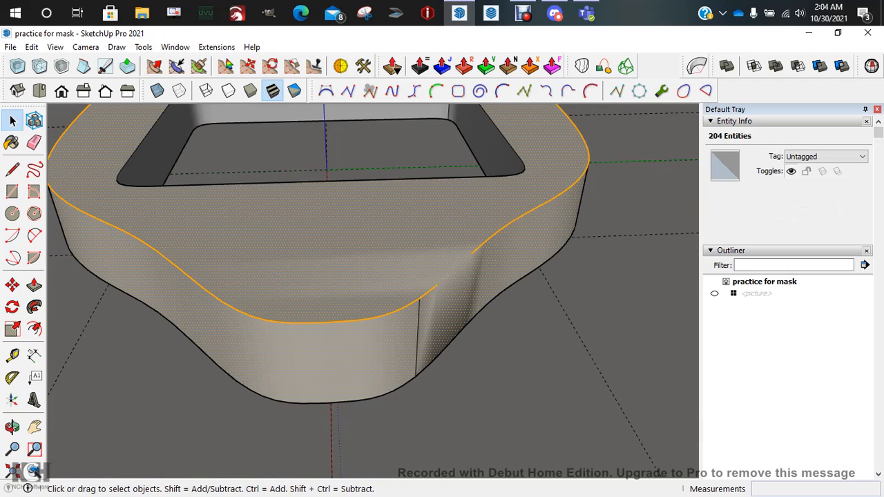
scroll(442, 283, down, 5)
click(536, 304)
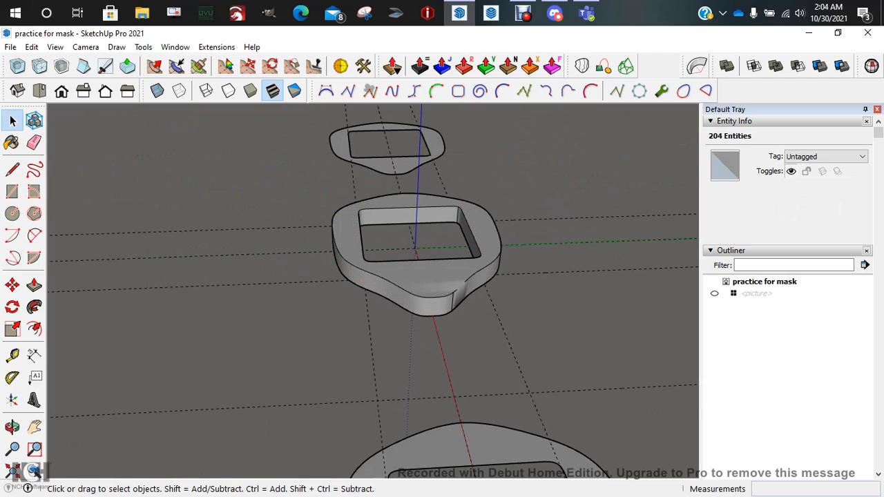
click(442, 279)
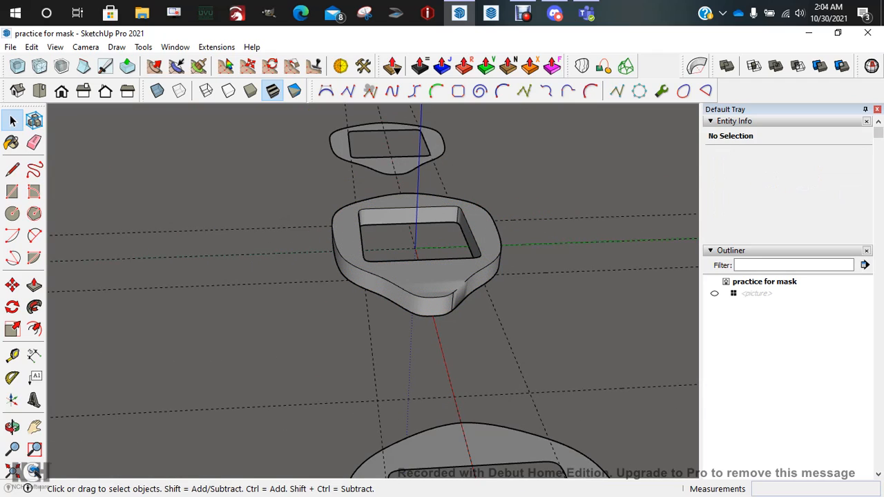
click(435, 280)
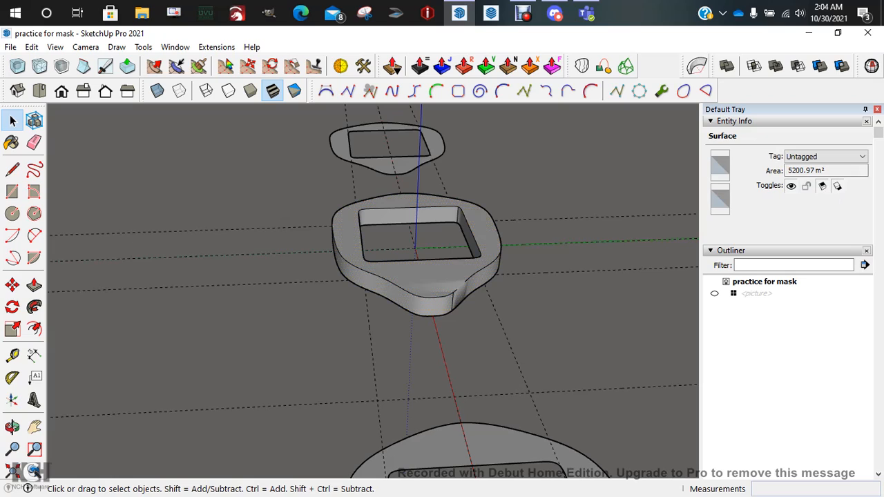
Draw a line about 5.2 m long across the gap in the mask's top edge near the tip.
middle_drag(477, 331, 338, 307)
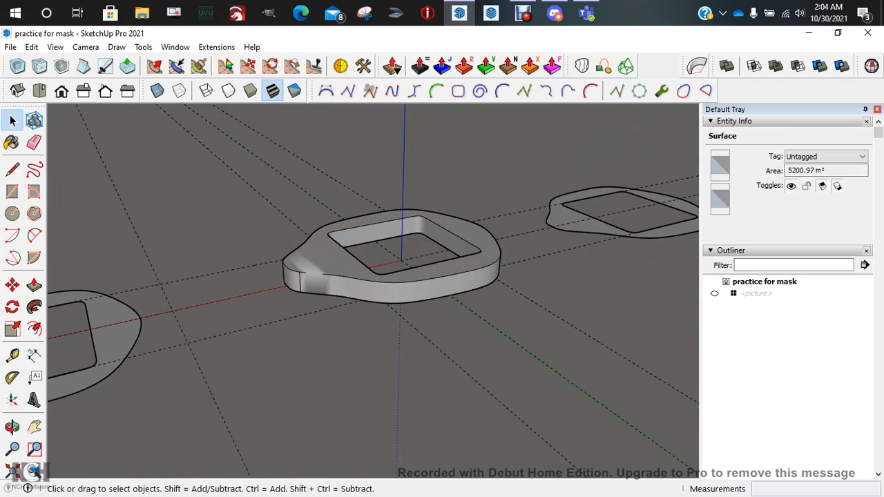
middle_drag(280, 276, 302, 293)
scroll(302, 293, up, 6)
key(l)
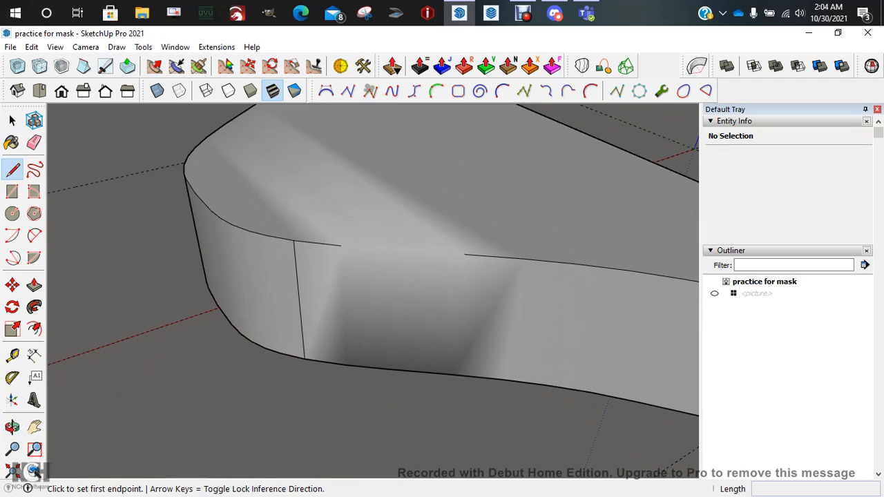
click(464, 254)
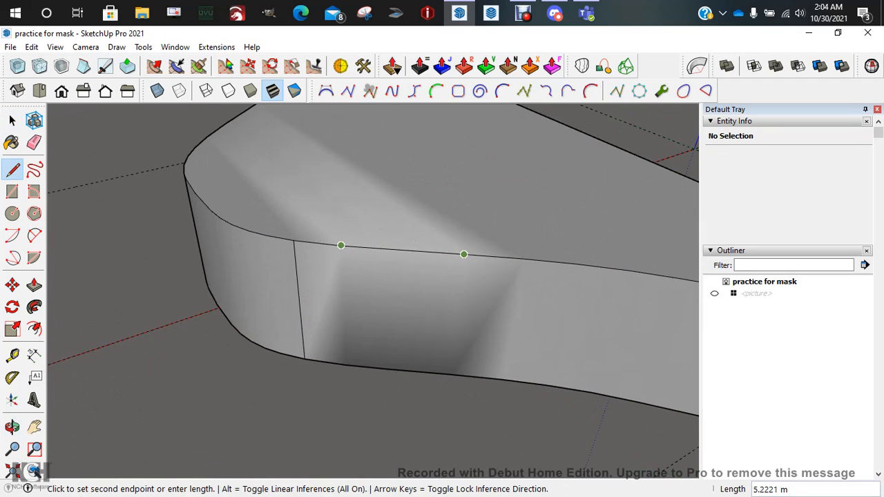
click(341, 245)
key(space)
scroll(373, 276, down, 5)
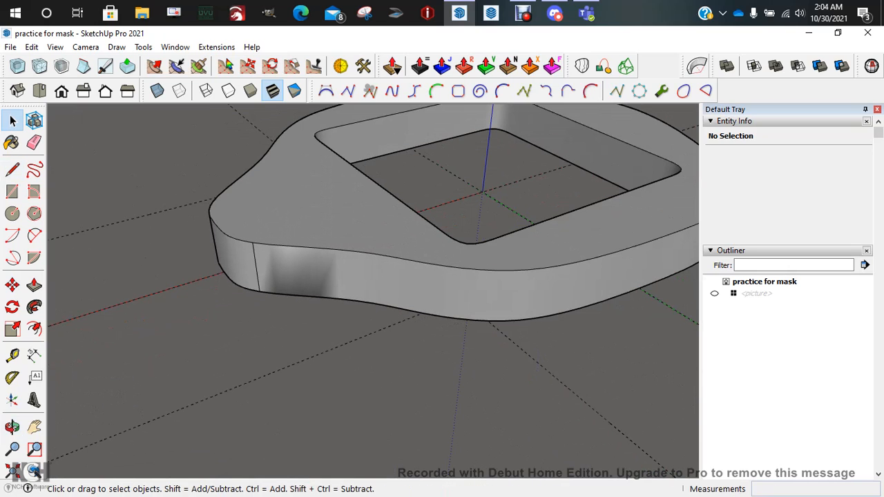
Draw the missing line of about 5.2 m across the gap in the mask's underside edge near the tip.
middle_drag(366, 328, 379, 217)
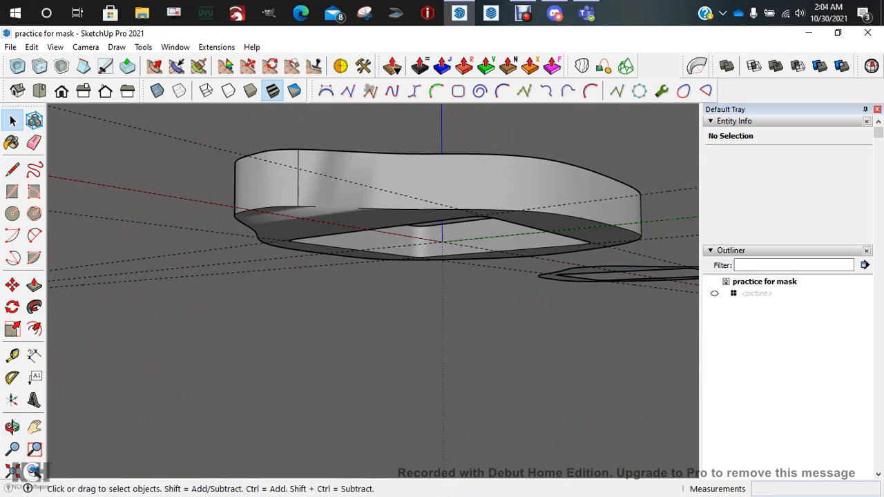
scroll(379, 218, up, 5)
key(l)
click(365, 206)
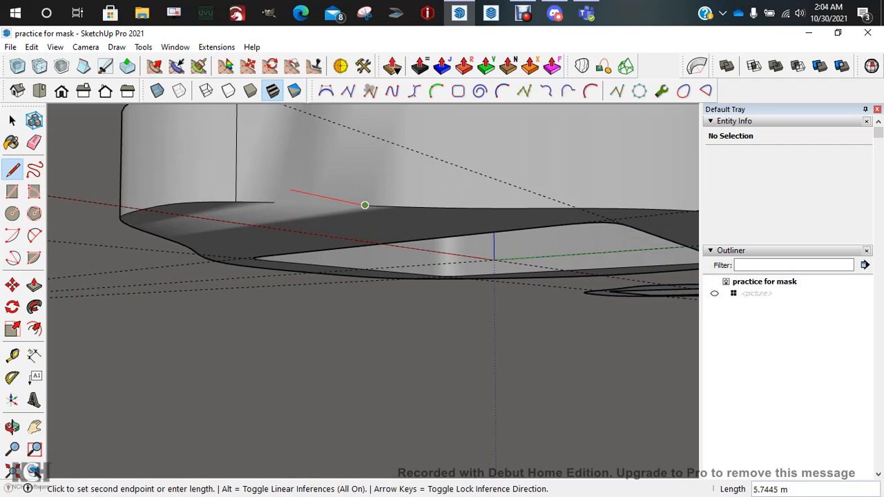
scroll(292, 192, up, 4)
click(240, 219)
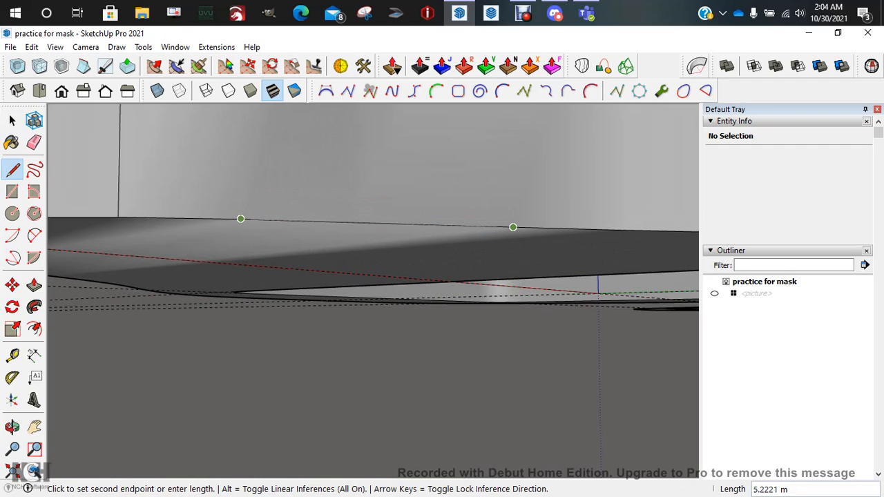
click(242, 219)
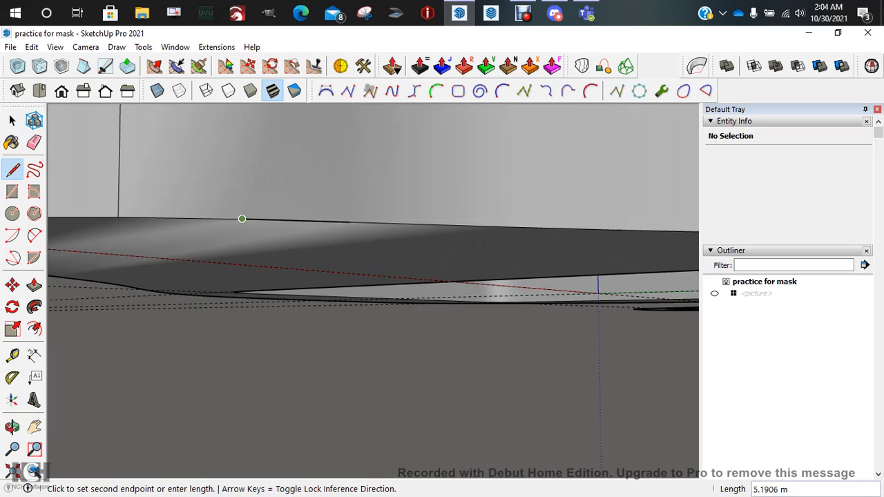
scroll(249, 218, down, 3)
mouse_move(306, 227)
shift+middle_down()
mouse_move(274, 286)
mouse_move(318, 329)
shift+middle_up()
key(space)
scroll(319, 331, down, 3)
scroll(318, 328, down, 4)
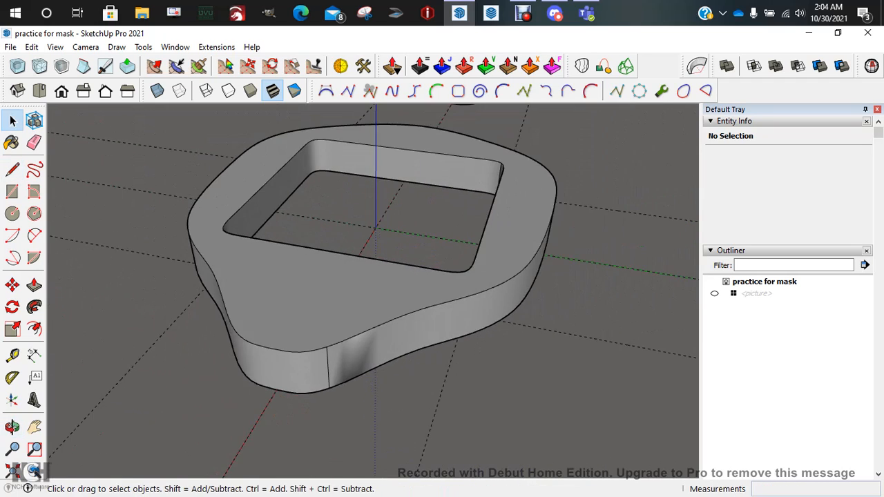
Select all the curves of the mask's outer top outline, including the new edge at the tip, and copy them.
click(361, 334)
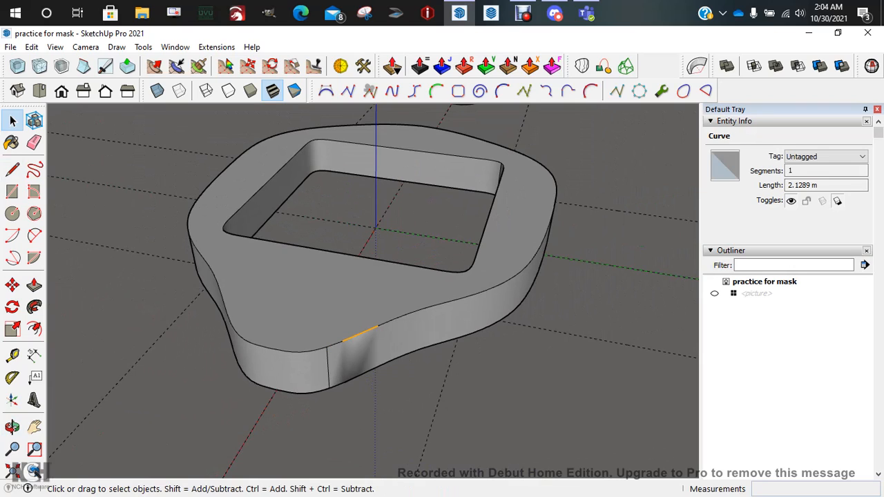
click(409, 314)
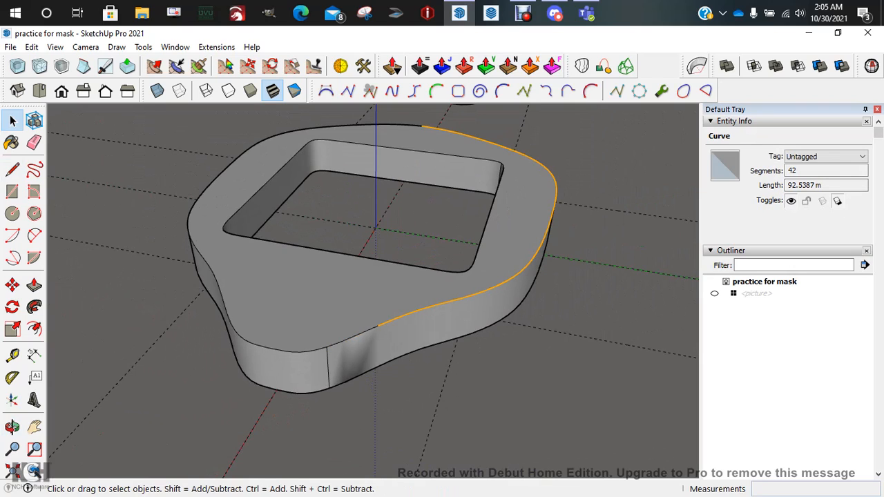
ctrl+click(360, 334)
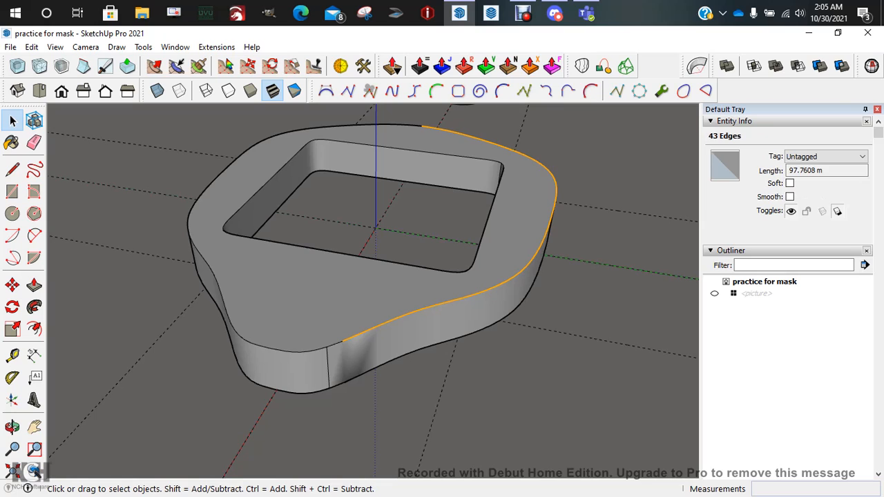
ctrl+click(297, 350)
ctrl+click(189, 219)
middle_drag(248, 287, 460, 301)
scroll(426, 304, down, 5)
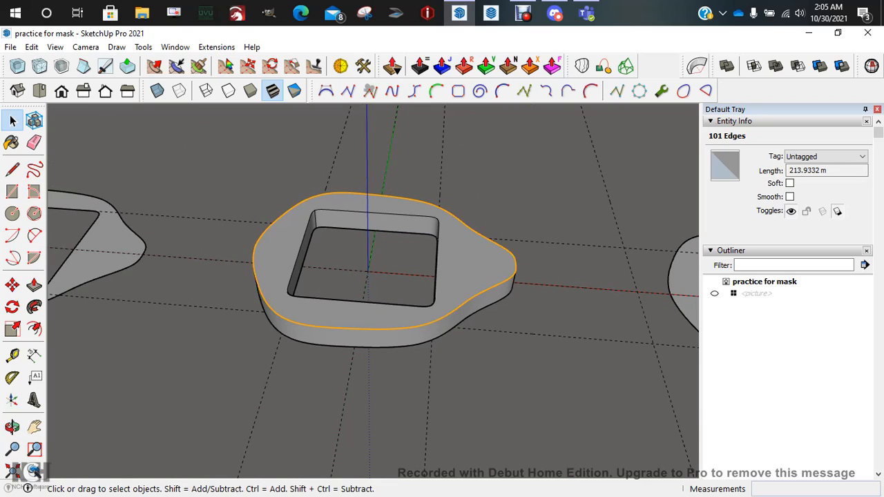
Make the whole connected mask solid into a component named "base 2".
triple_click(460, 302)
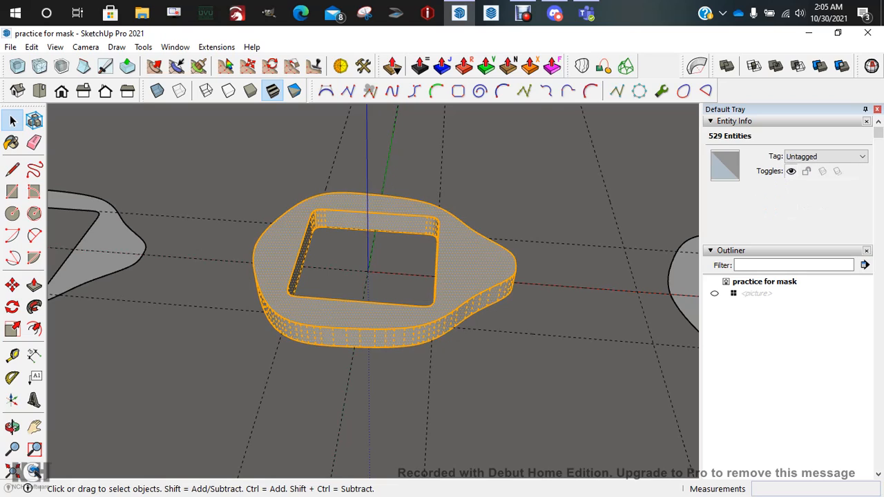
key(g)
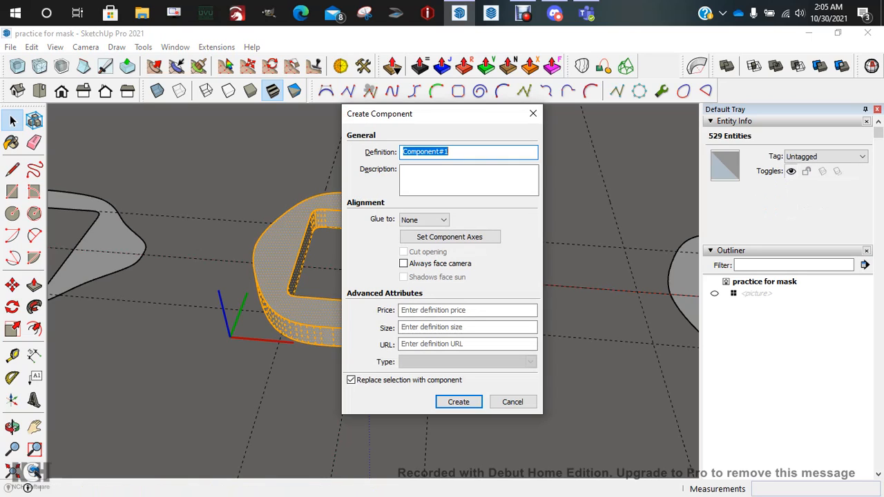
text(base 2)
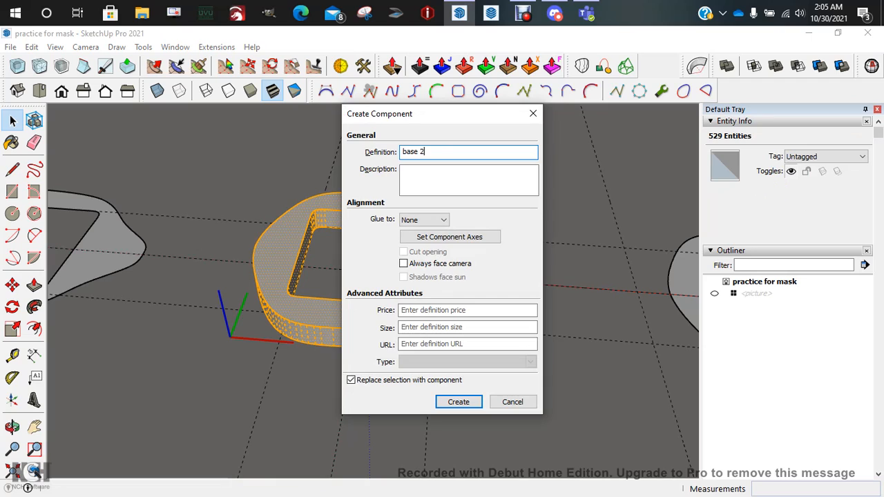
key(Return)
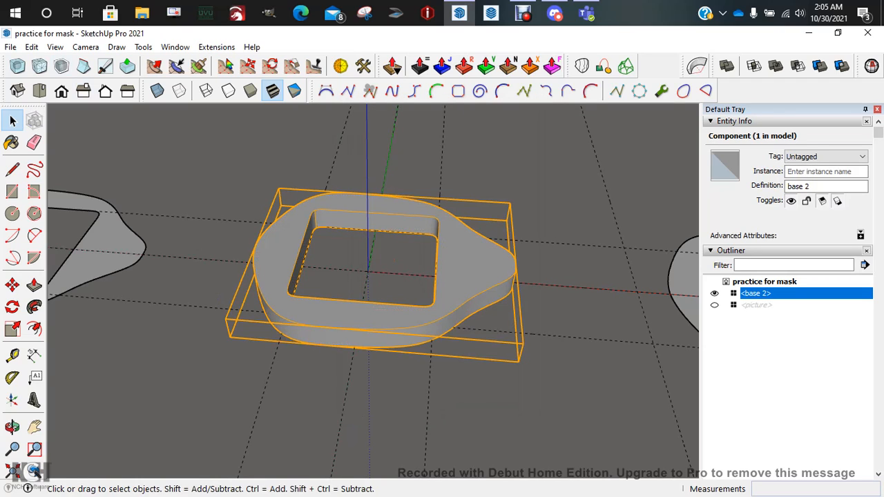
Paste the copied top outline in place and move it 43 m up along the blue axis.
click(32, 47)
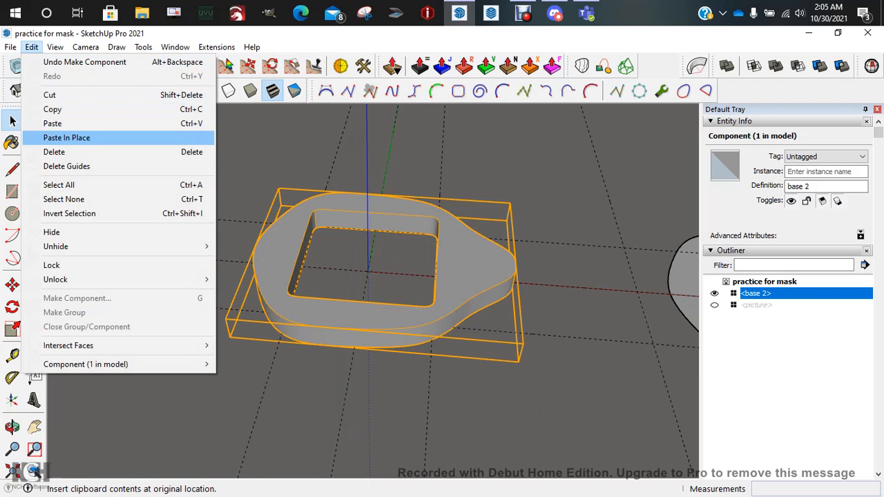
click(67, 137)
key(m)
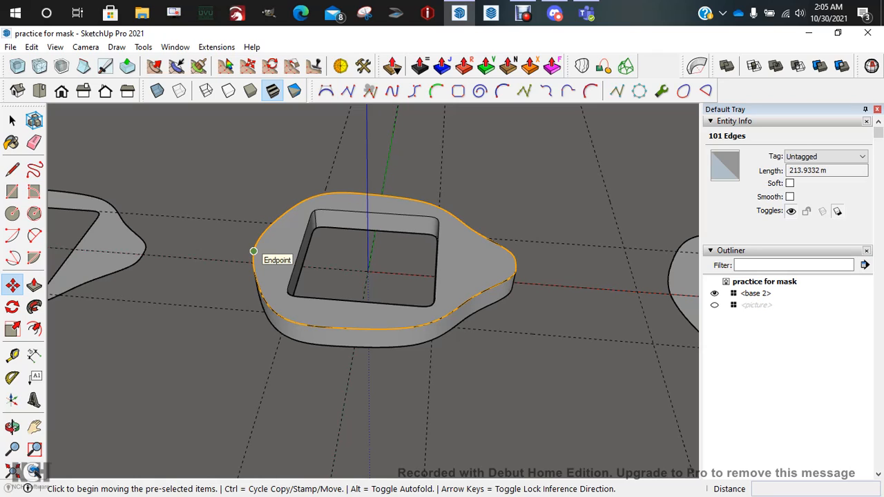
click(254, 251)
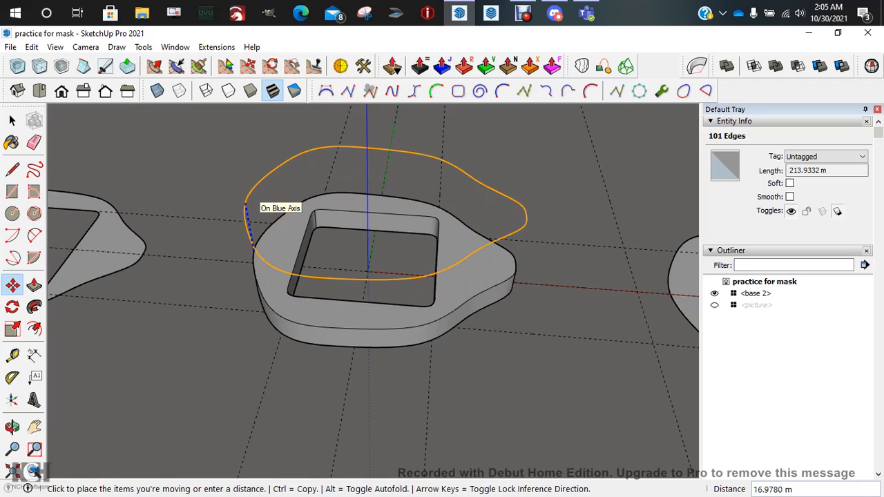
text(43)
key(Return)
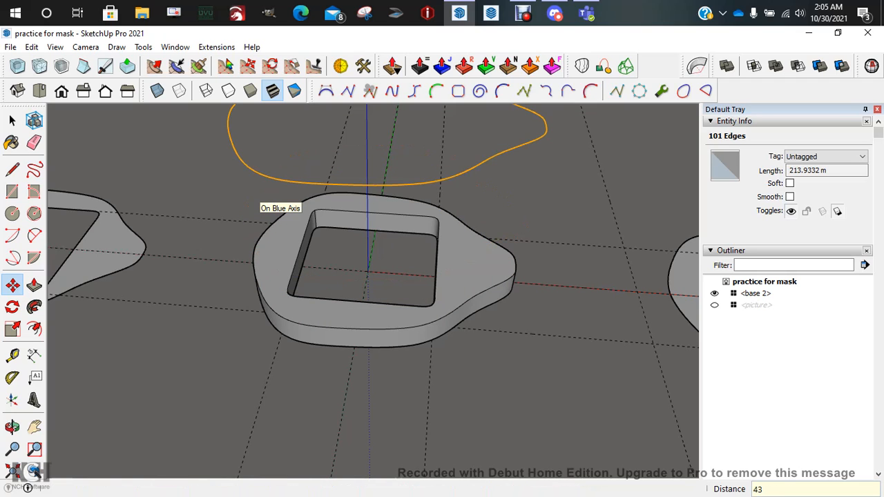
scroll(250, 206, down, 3)
key(space)
mouse_move(259, 207)
middle_down()
mouse_move(285, 136)
mouse_move(261, 181)
mouse_move(270, 202)
middle_up()
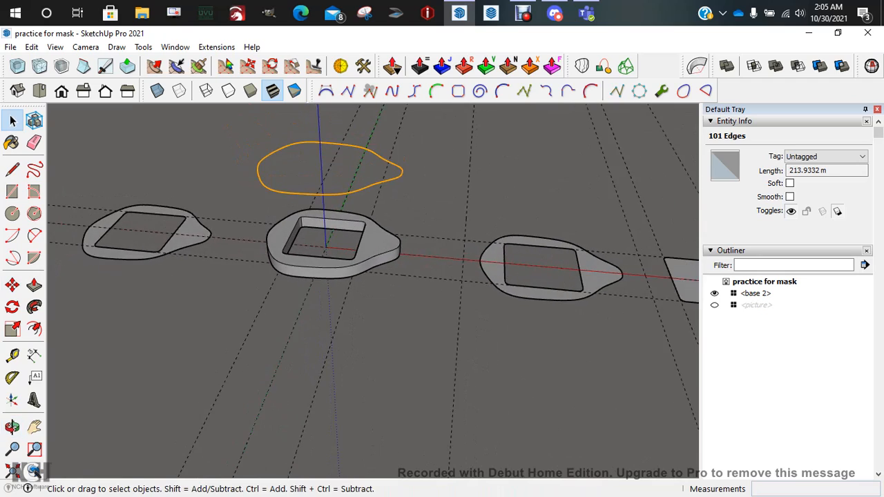
Open the base 2 component for editing and weld the edges of all its connected geometry.
scroll(430, 244, down, 3)
shift+middle_drag(428, 245, 397, 325)
scroll(359, 349, up, 5)
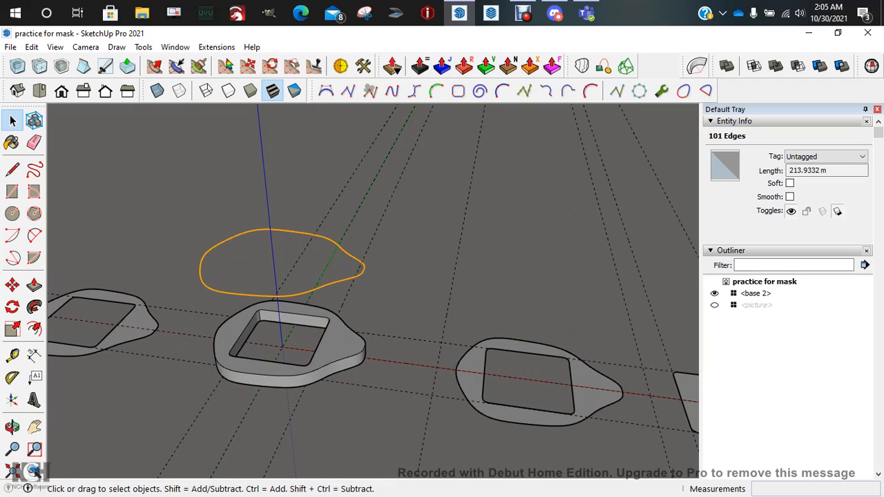
scroll(344, 347, up, 3)
double_click(344, 347)
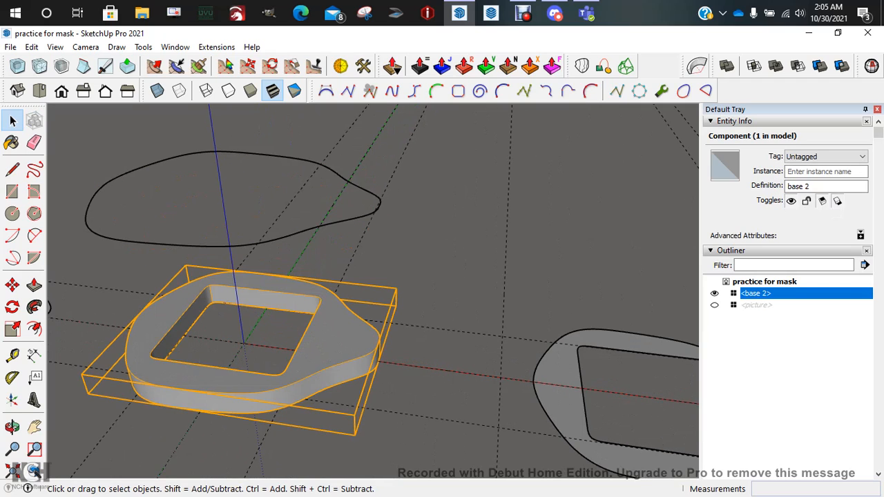
click(311, 384)
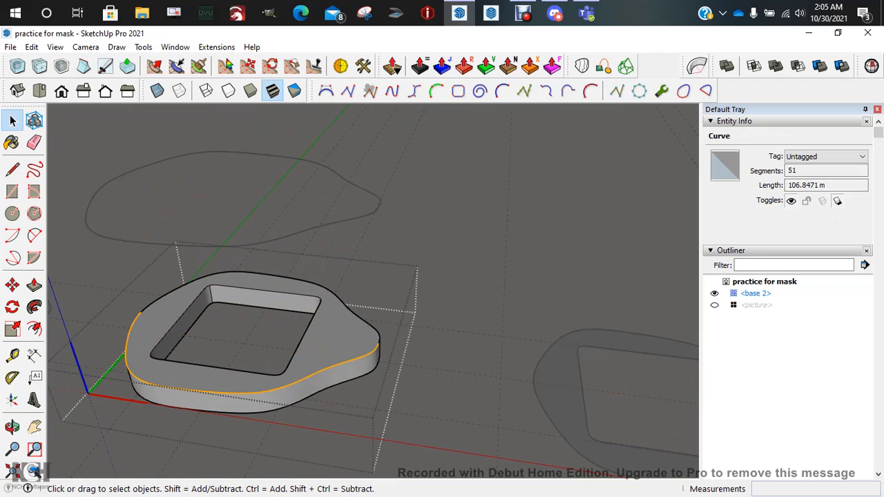
triple_click(342, 332)
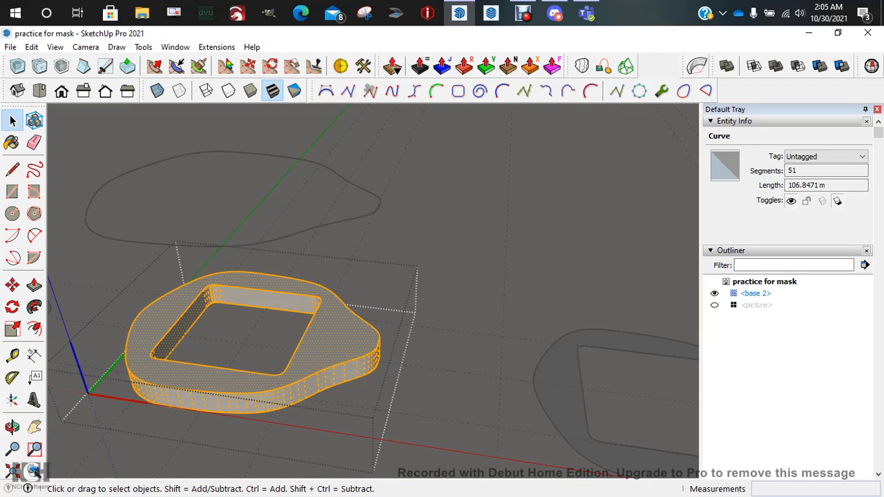
right_click(341, 332)
click(384, 206)
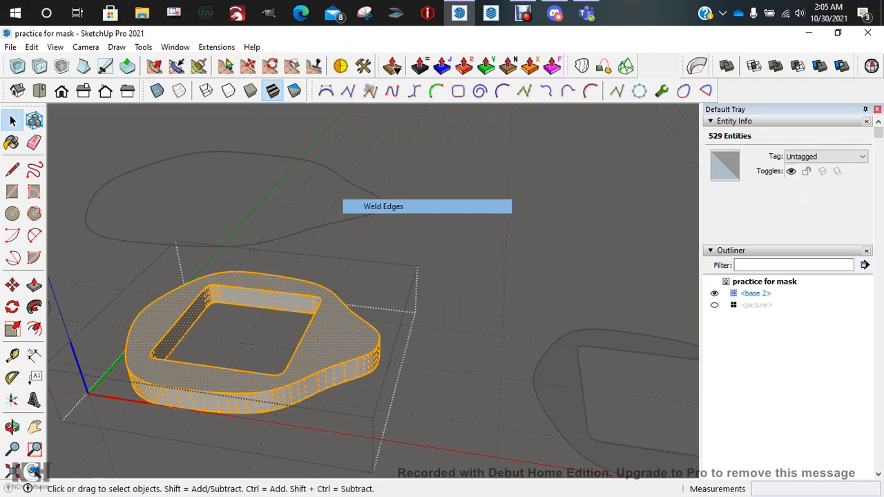
middle_drag(227, 291, 235, 304)
click(346, 345)
key(Return)
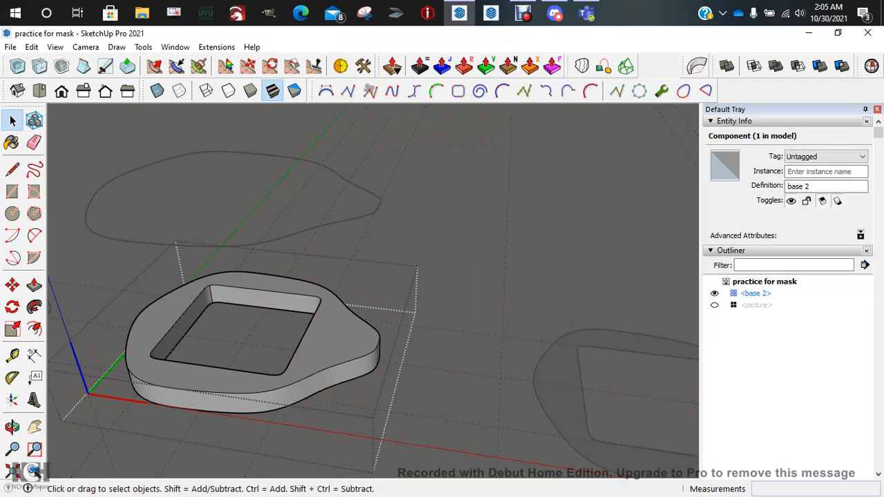
Check the base 2 component's edges by selecting individual curve pieces along the outline near the tip and the top face.
click(365, 323)
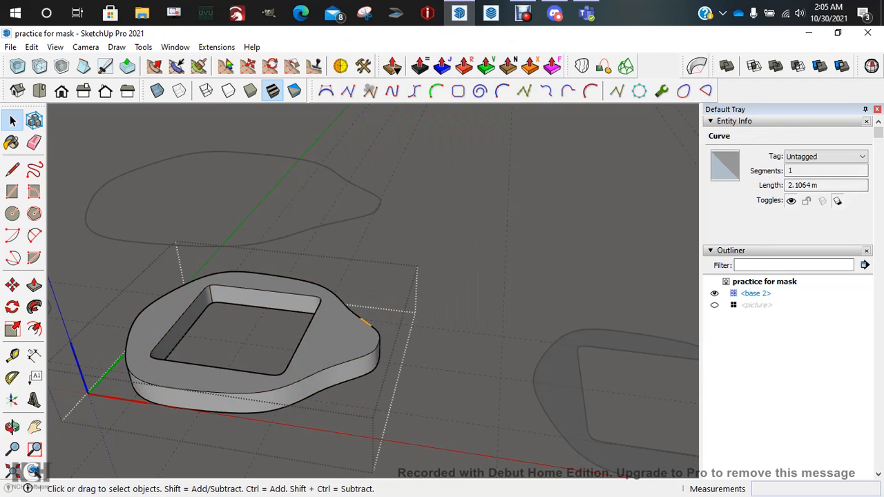
click(337, 333)
click(304, 337)
scroll(332, 305, up, 4)
click(339, 290)
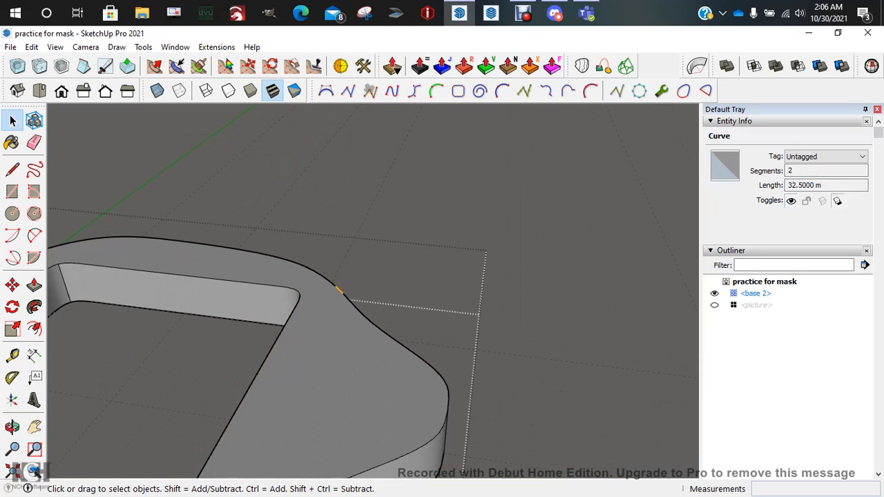
click(318, 274)
click(304, 265)
scroll(304, 265, down, 4)
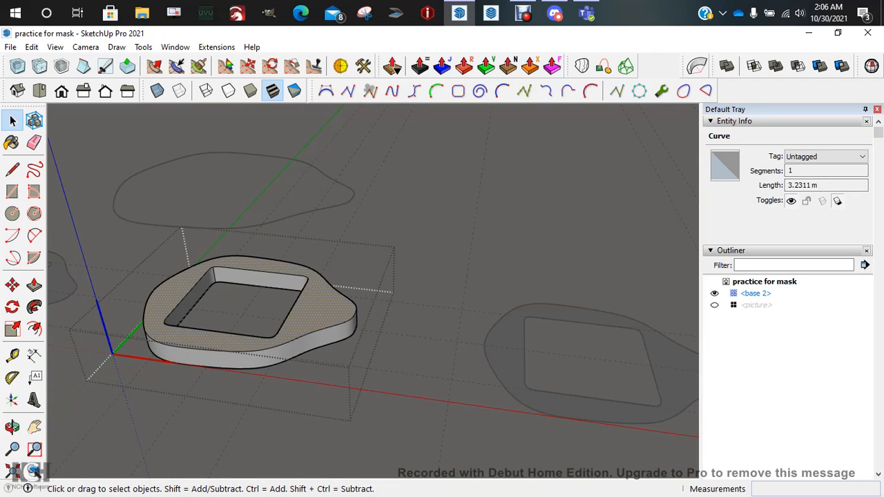
Select everything inside the base 2 component, weld its edges again and leave the component.
key(ctrl+a)
right_click(328, 206)
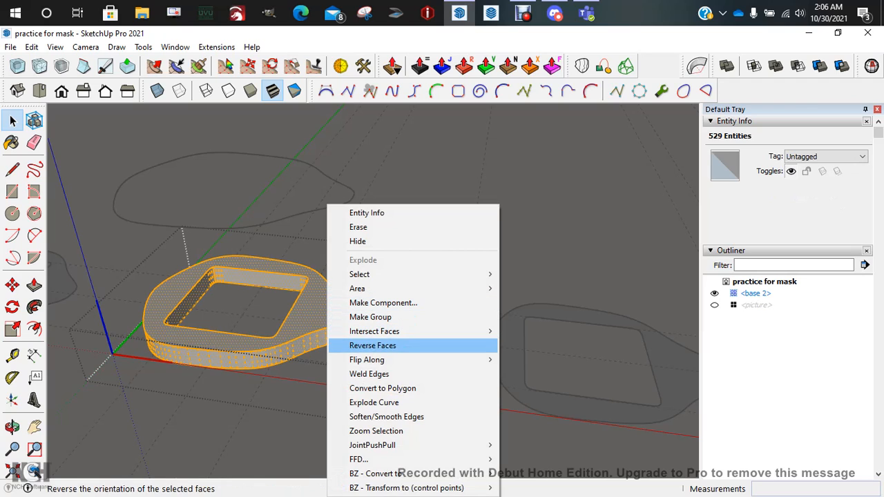
click(369, 374)
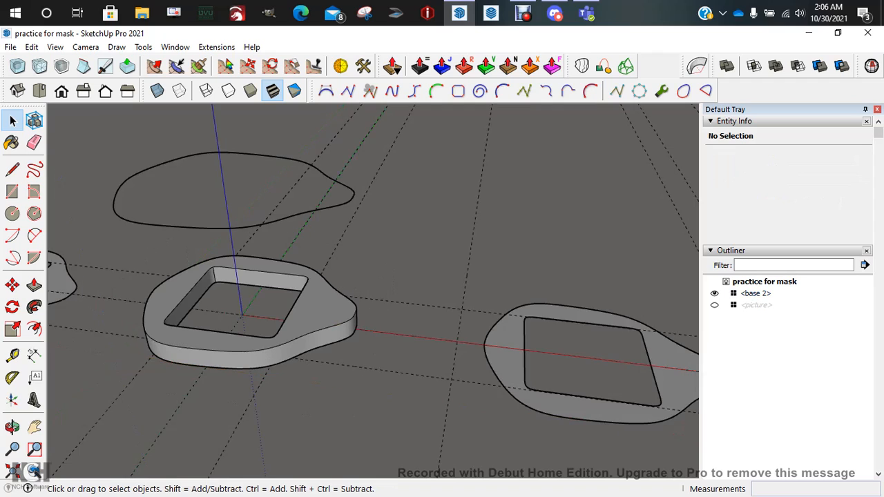
Undo the deletion of the raised mask outline above the base.
key(Escape)
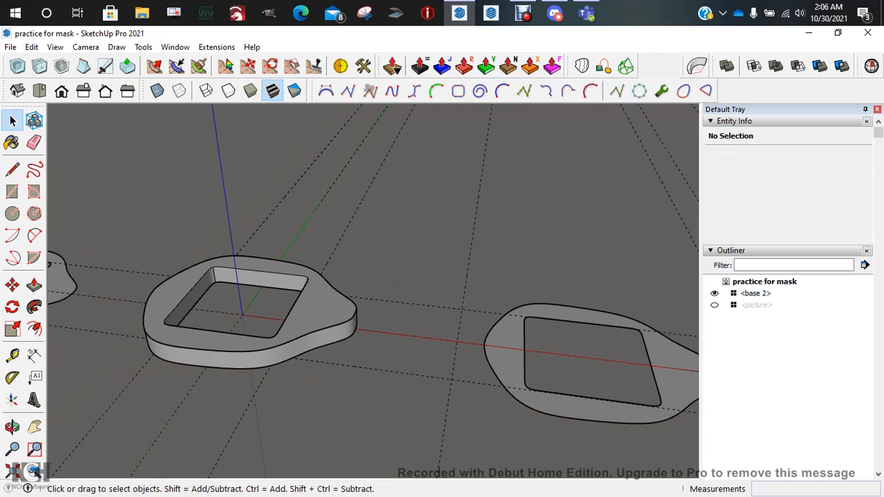
key(ctrl+z)
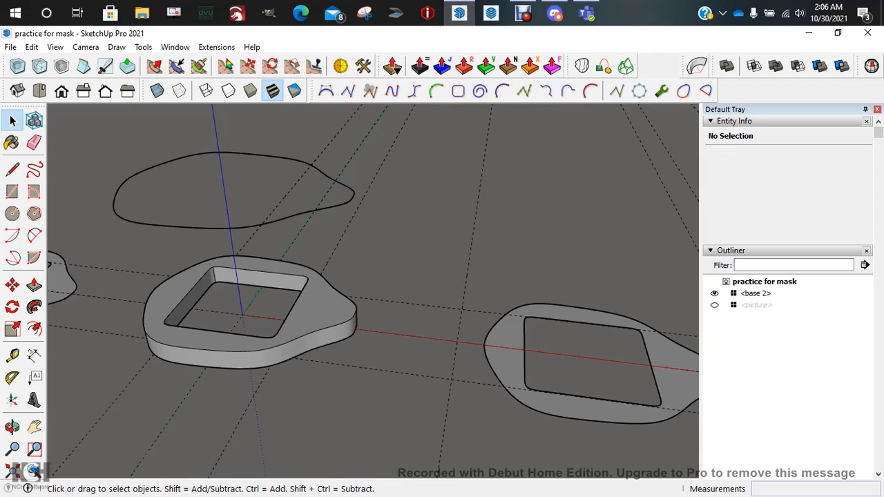
Select all the curve pieces of the top face's outer outline inside the base 2 component and weld them into one curve.
key(ctrl+z)
click(353, 318)
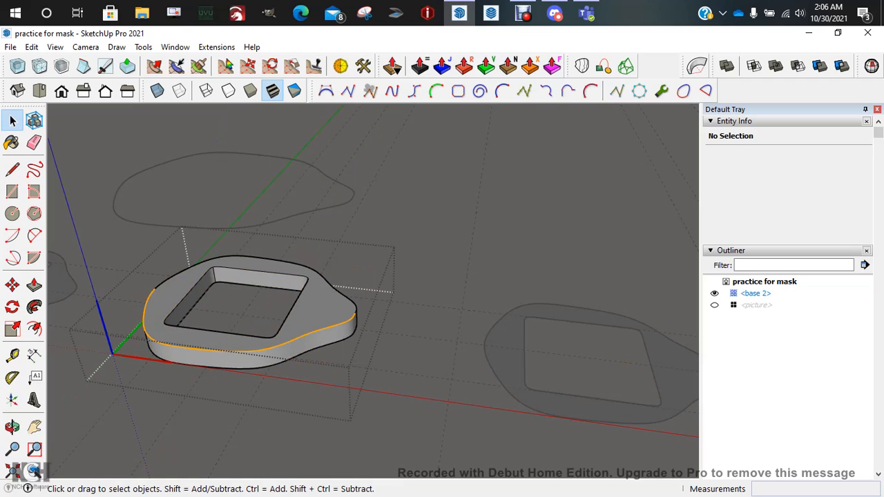
scroll(359, 311, up, 3)
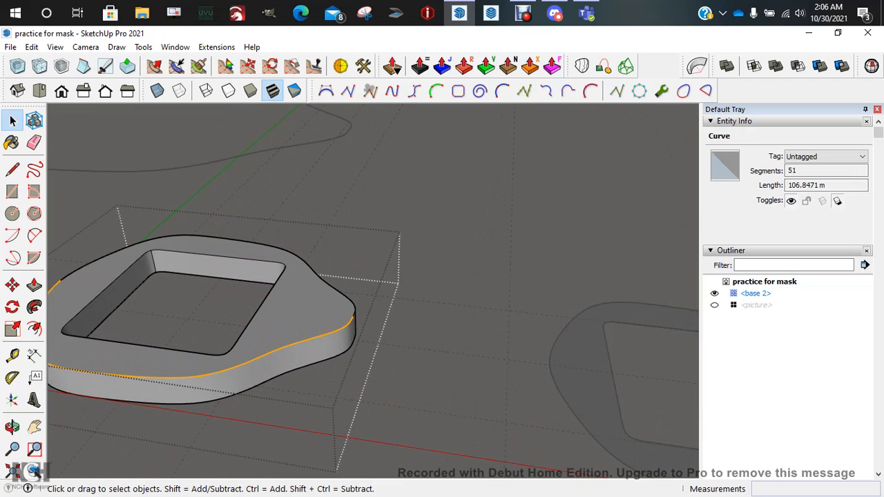
ctrl+click(353, 307)
ctrl+click(326, 282)
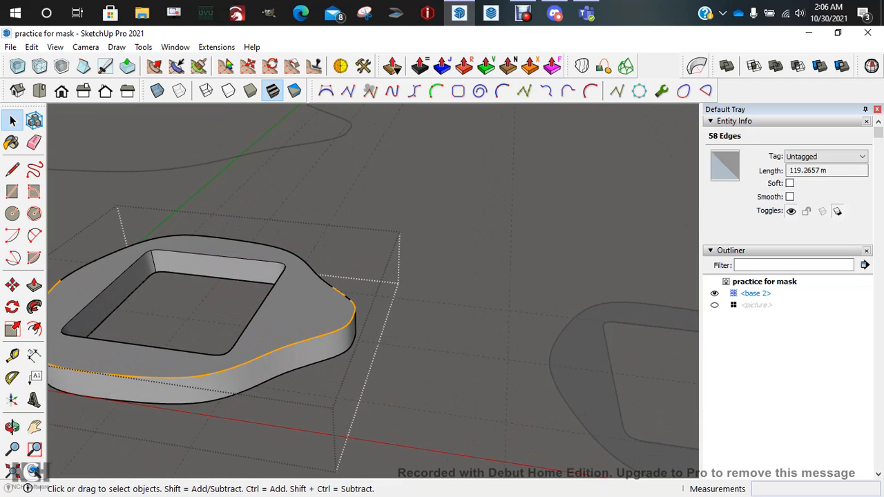
ctrl+click(314, 270)
ctrl+click(299, 256)
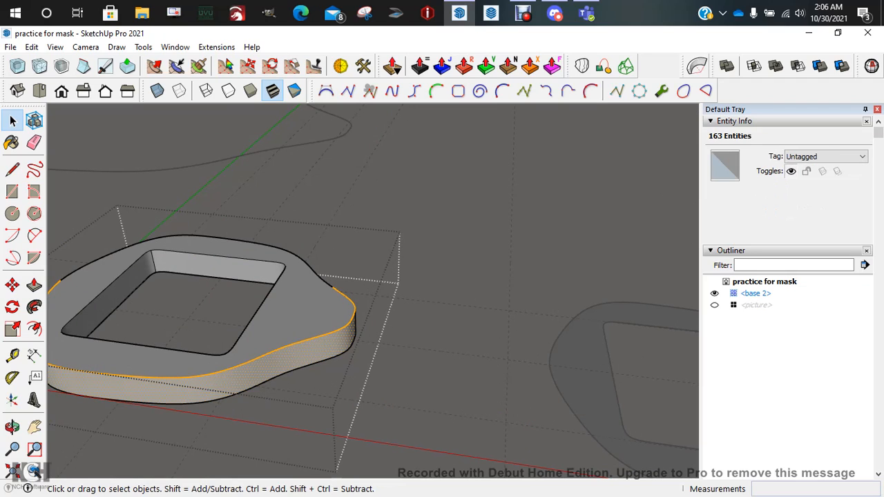
ctrl+click(259, 243)
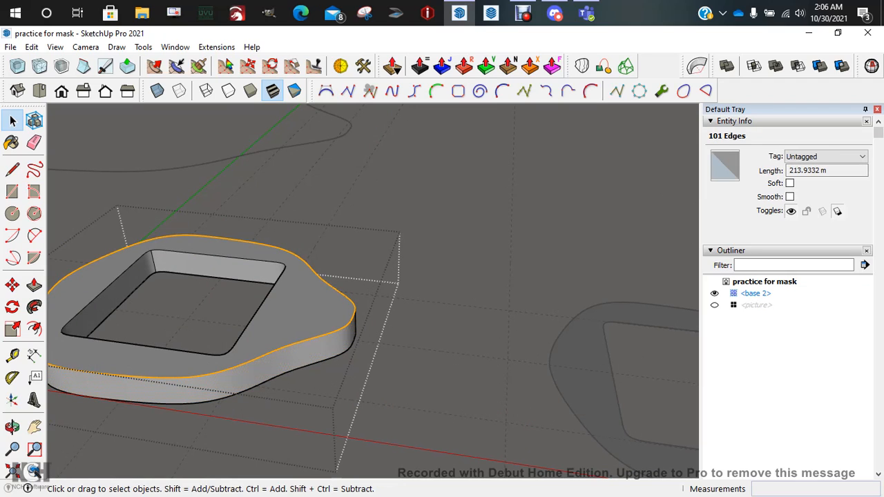
right_click(351, 45)
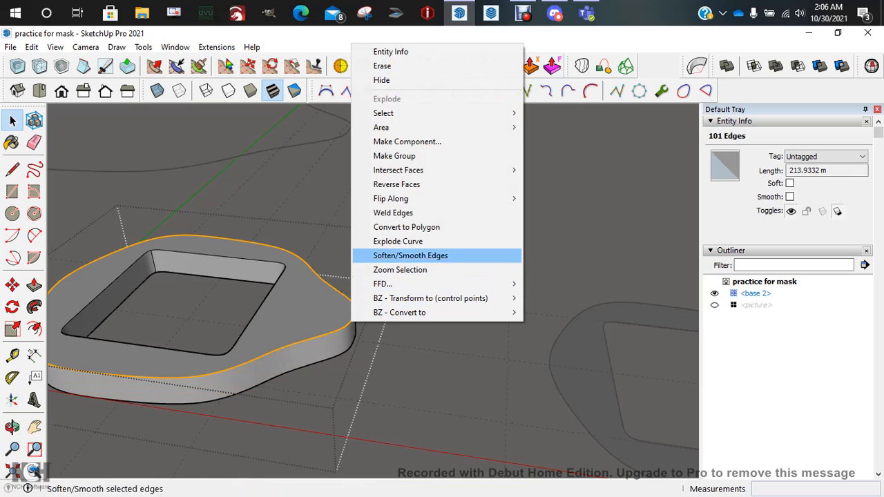
click(393, 212)
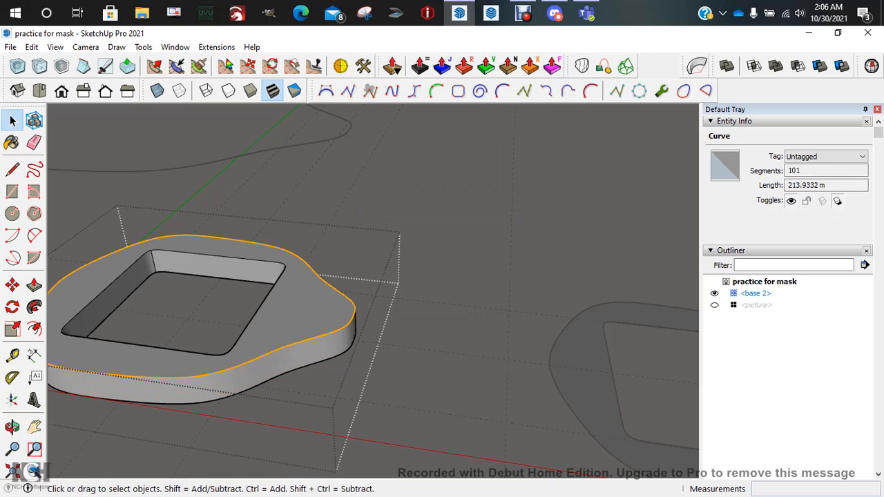
Check the base 2 component's top face and welded outline by selecting each, and leave the component.
click(315, 304)
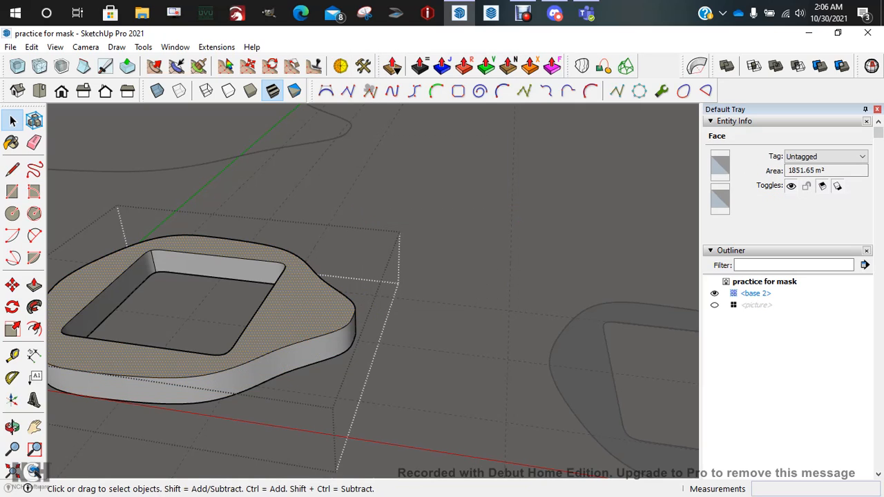
click(350, 297)
scroll(278, 276, down, 2)
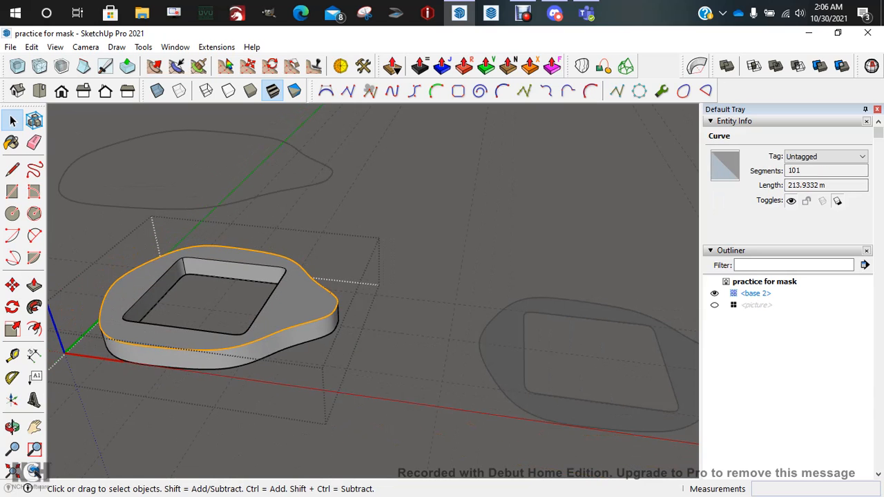
shift+middle_drag(278, 279, 383, 277)
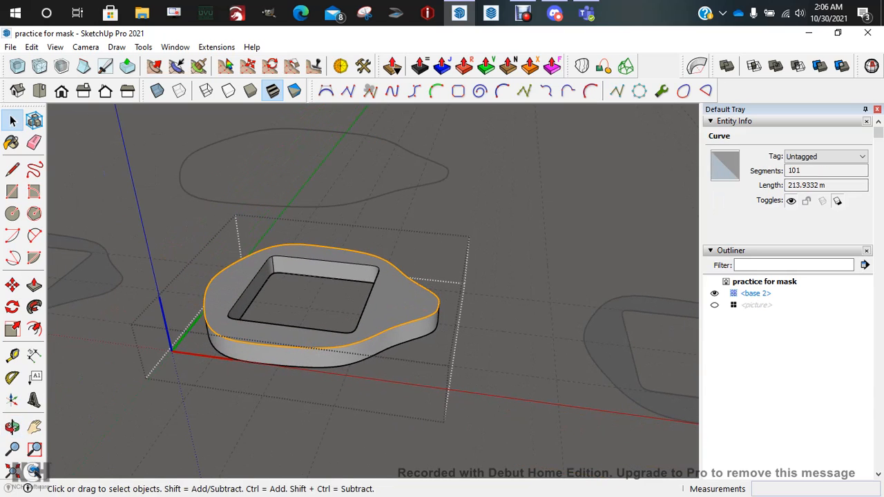
click(484, 266)
Select all connected edges of the raised mask outline above the base and weld them into one curve.
middle_drag(477, 266, 449, 289)
scroll(449, 289, down, 3)
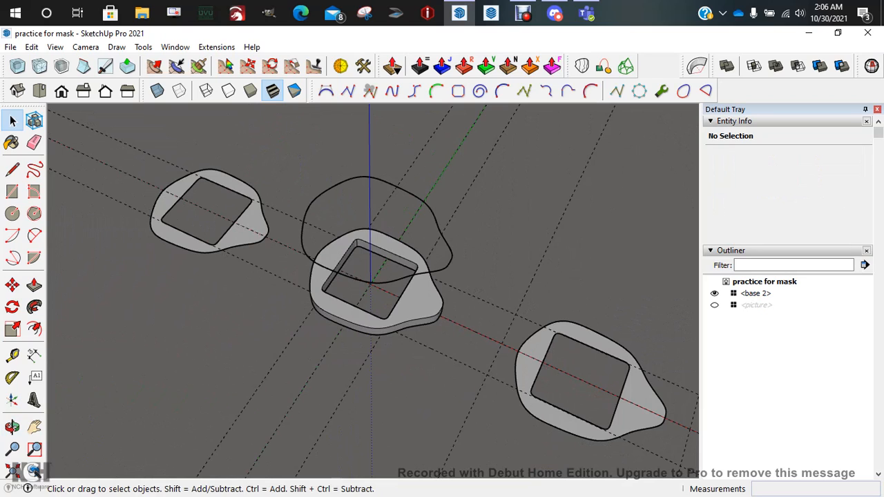
click(432, 272)
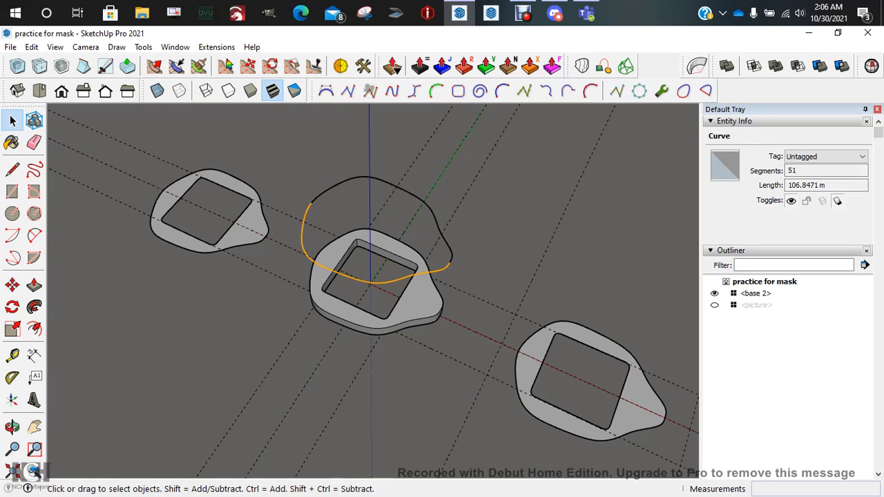
click(452, 257)
triple_click(447, 245)
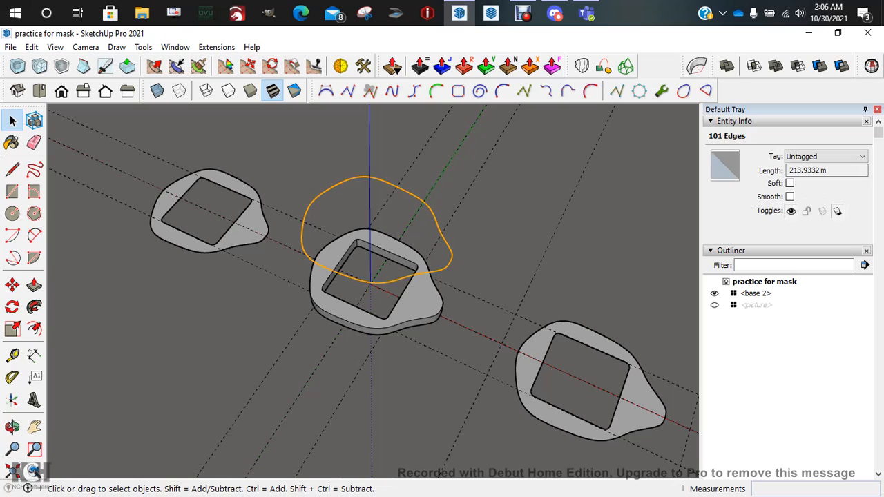
right_click(450, 233)
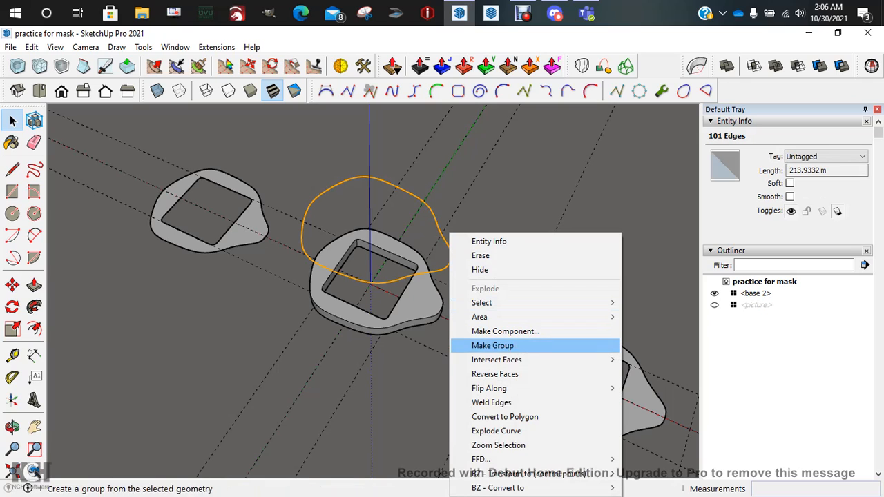
click(491, 402)
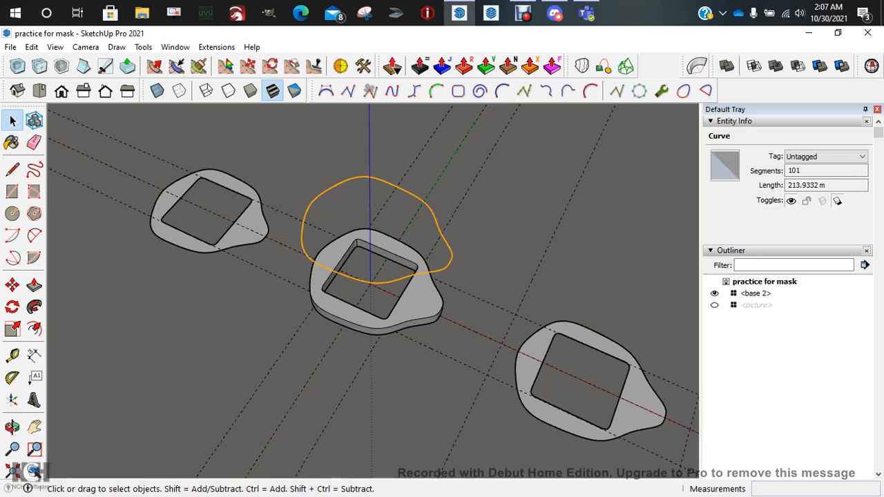
Measure the raised outline's length from its rounded end to the tip.
key(t)
click(434, 255)
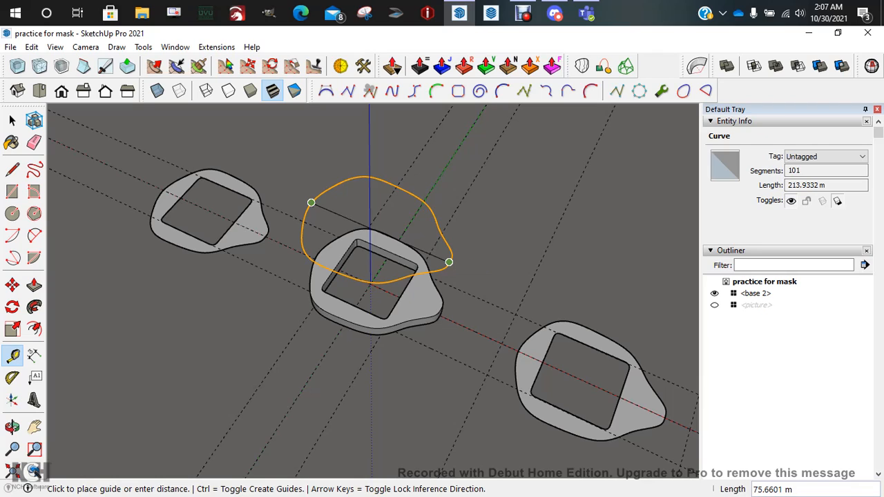
key(space)
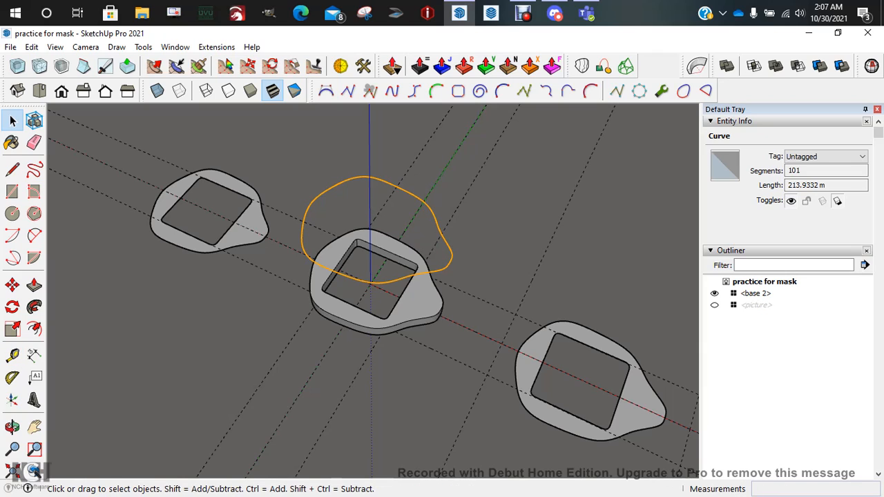
Make the raised outline a component named ring.
key(g)
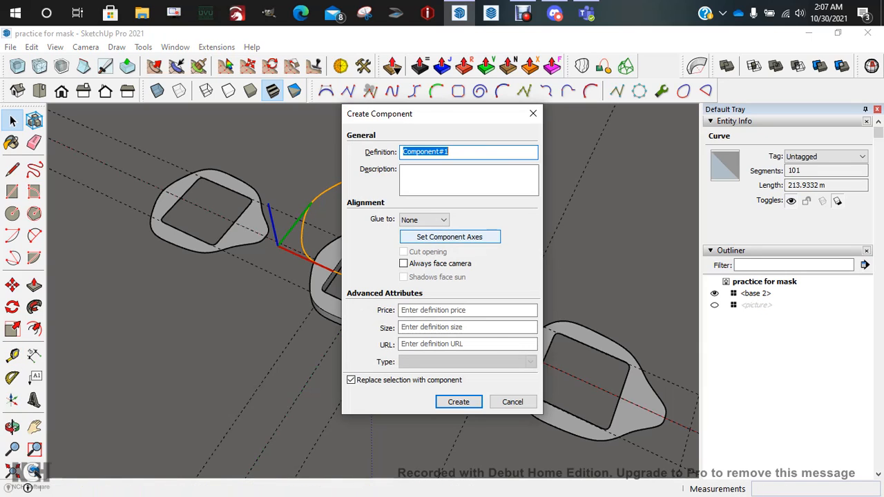
text(ring)
key(Return)
key(Return)
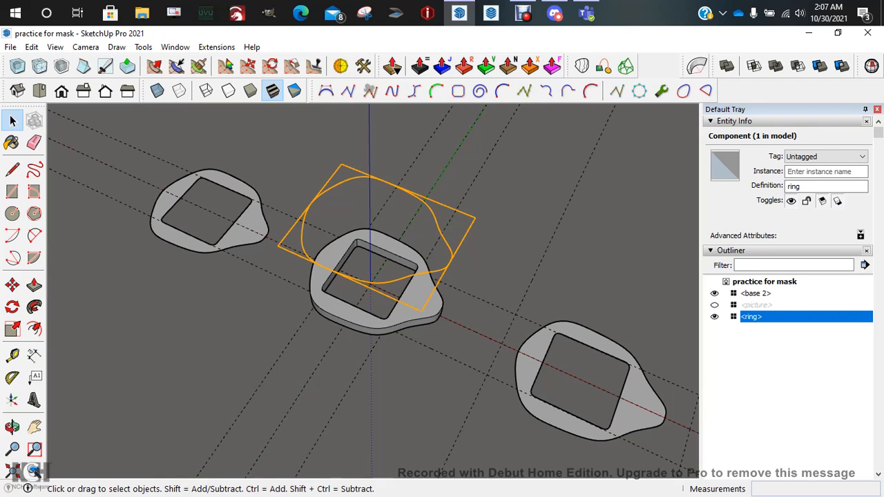
Place the ring component's axes at the model origin, leave the component and accept updating its component axes.
scroll(468, 218, up, 3)
middle_drag(467, 218, 514, 259)
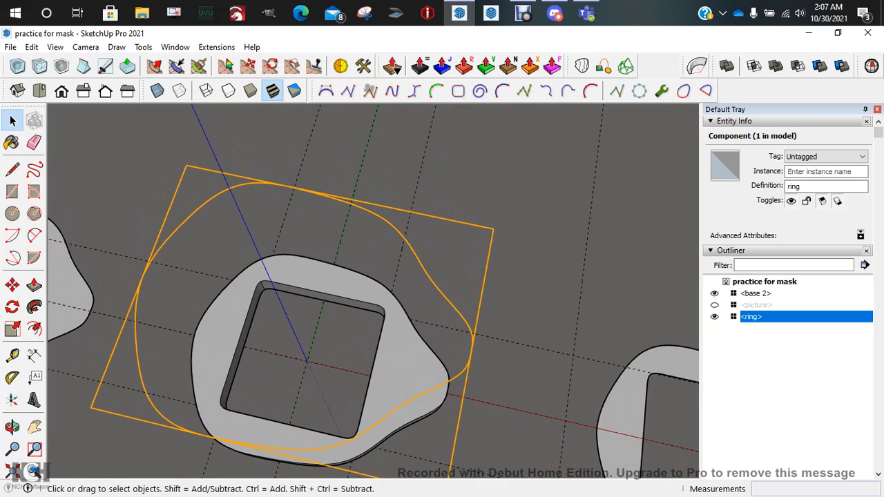
scroll(283, 352, down, 1)
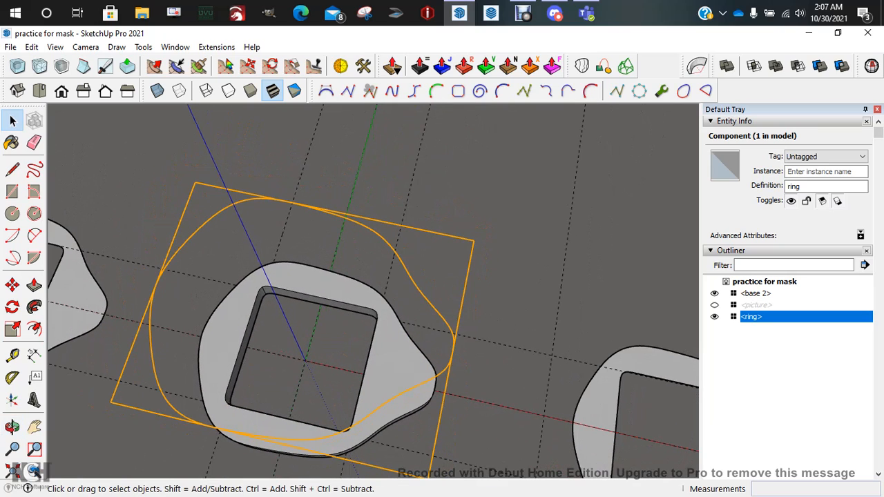
key(ctrl+t)
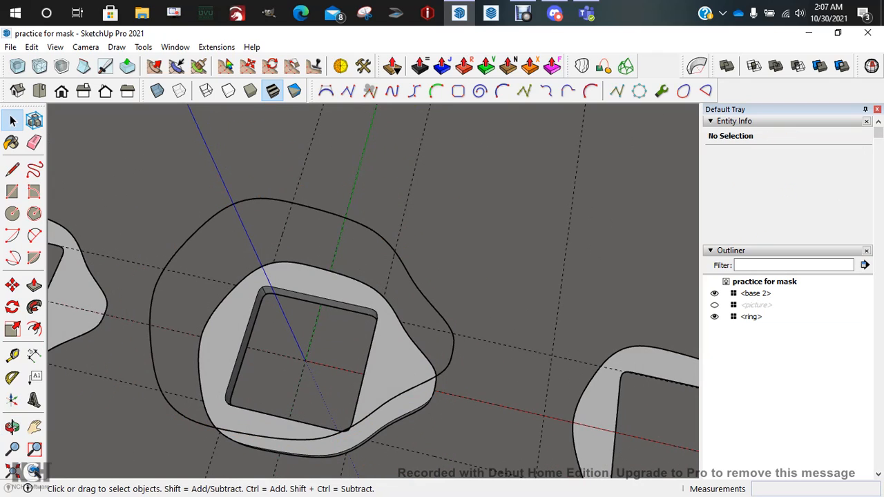
double_click(751, 317)
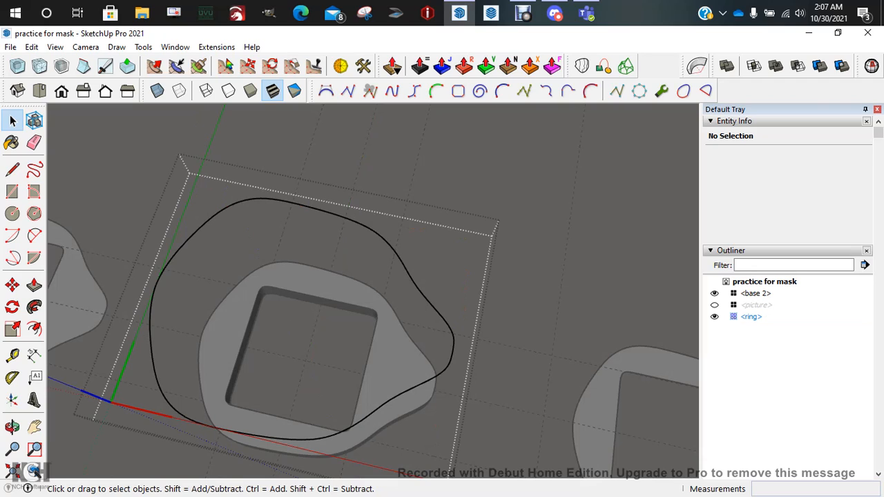
click(143, 47)
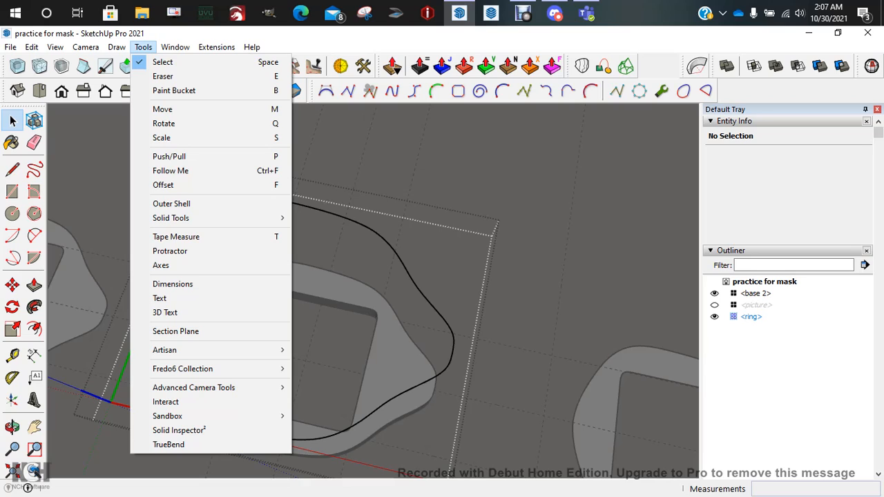
click(161, 265)
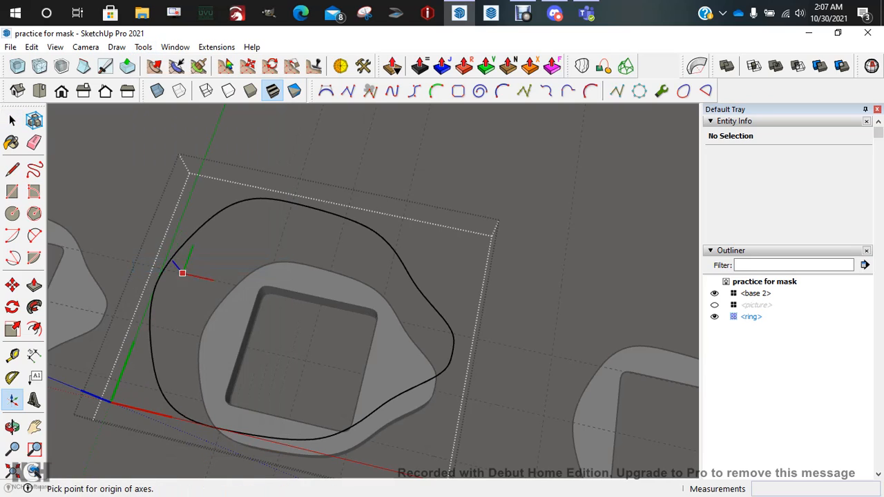
click(305, 359)
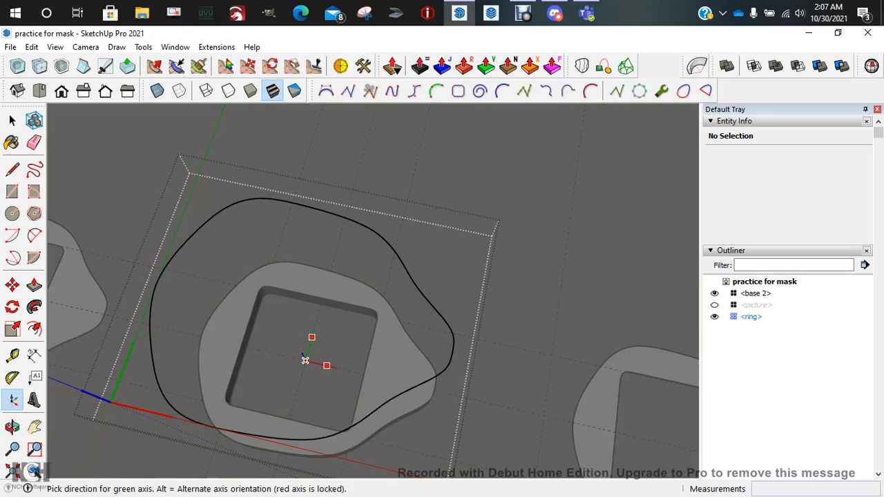
click(312, 337)
scroll(338, 338, down, 5)
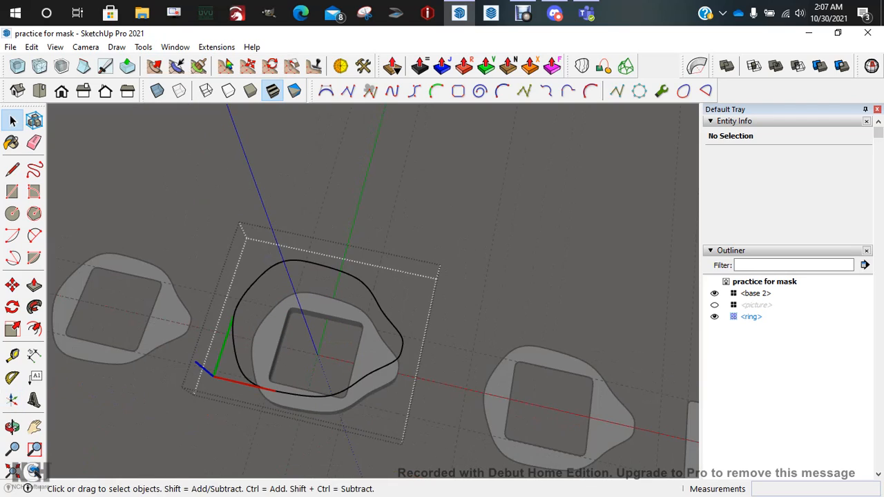
key(Escape)
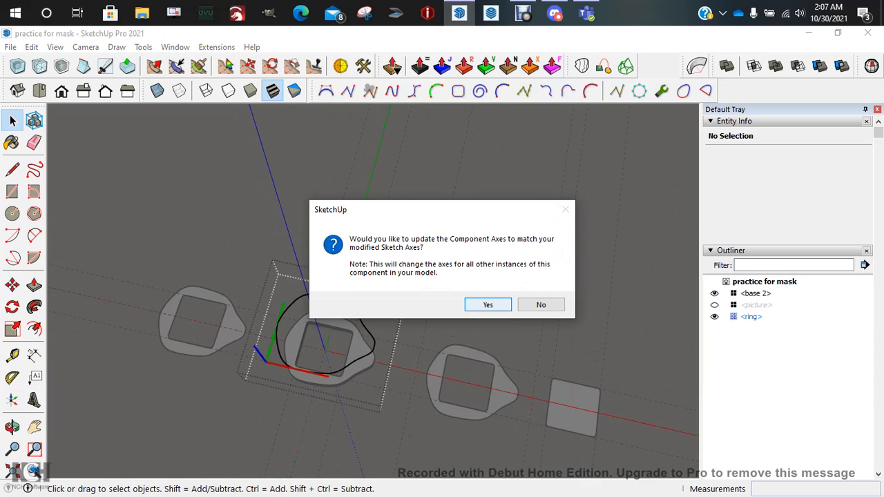
key(Return)
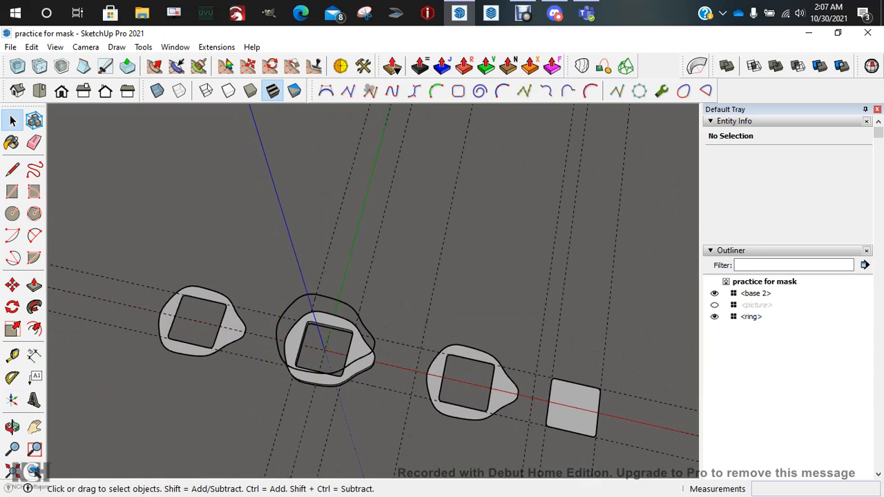
Open the ring component, measure the outline from its rounded end to the tip, and resize that length to 126 m.
scroll(358, 328, up, 4)
double_click(357, 328)
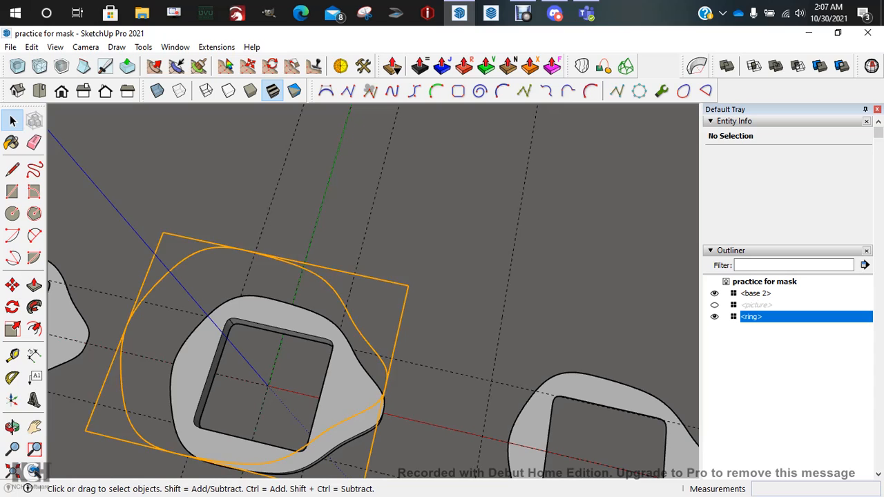
middle_drag(357, 327, 308, 297)
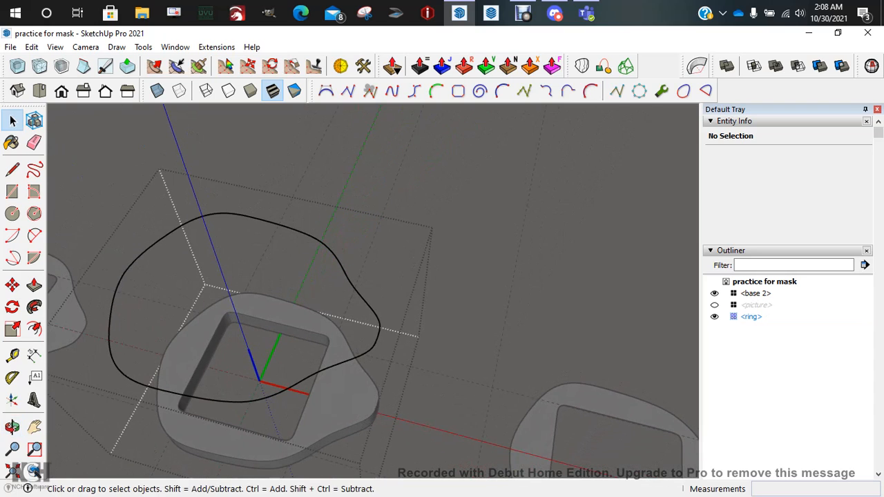
key(t)
click(121, 276)
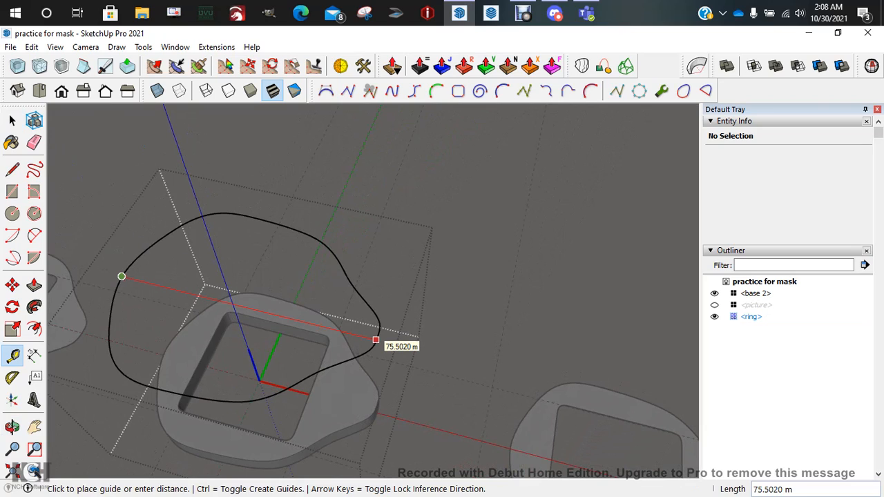
click(376, 339)
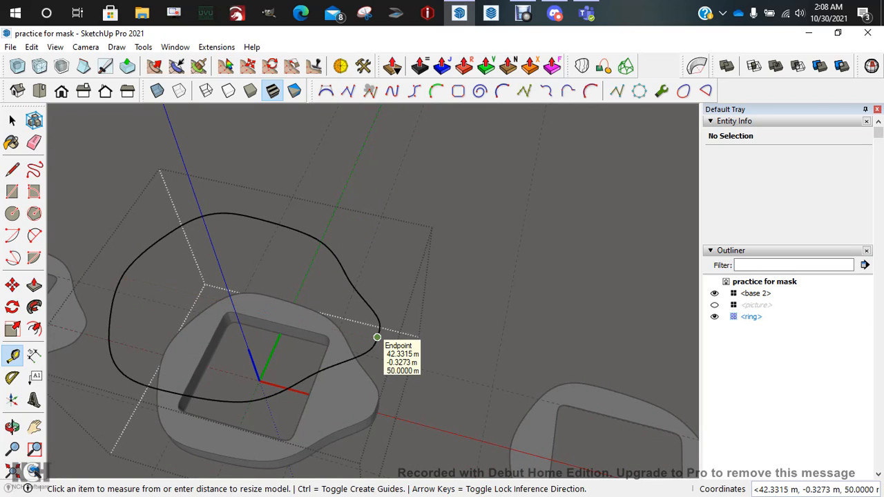
text(126m)
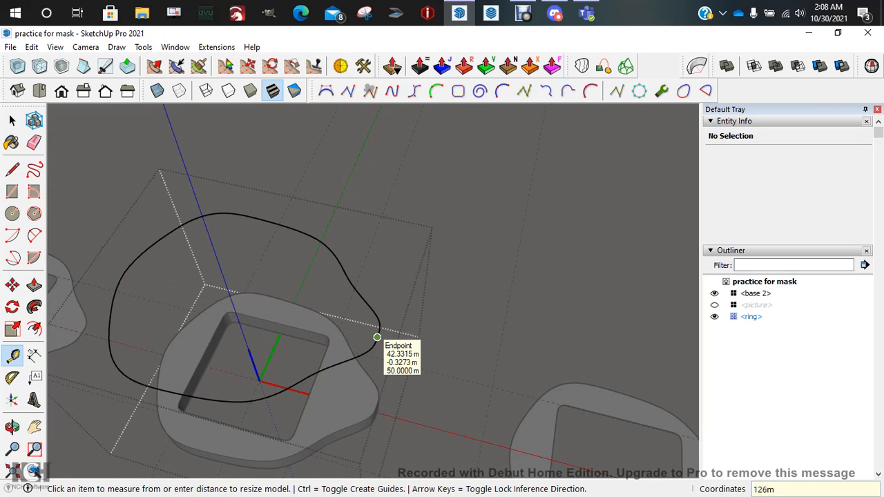
key(Return)
key(Return)
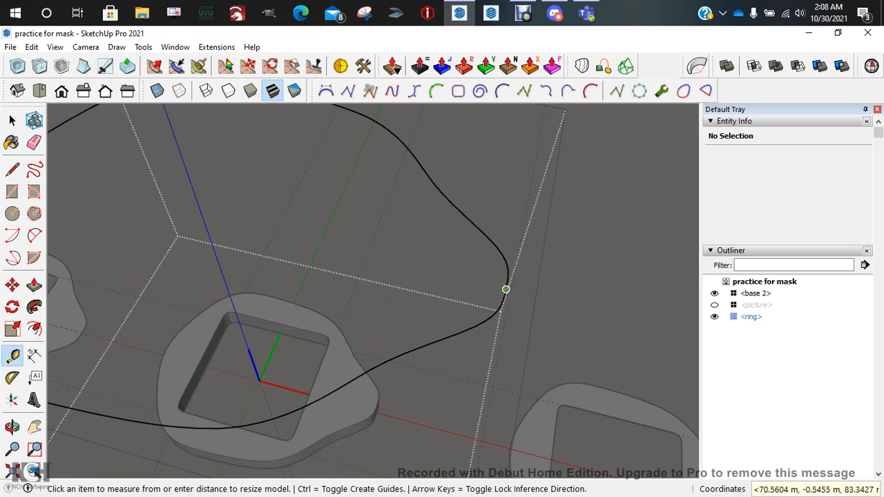
Undo the ring component's 126 m resize and the placement of its axes at the model origin.
scroll(505, 290, down, 3)
key(space)
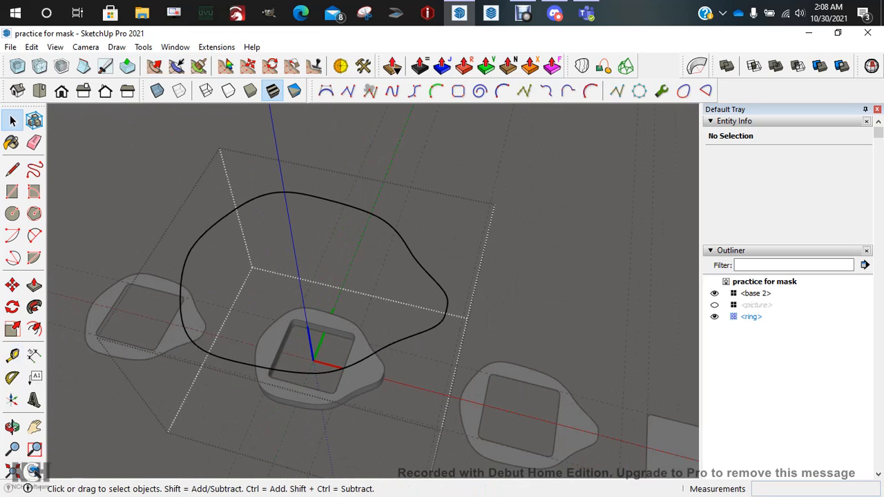
key(ctrl+z)
key(ctrl+z)
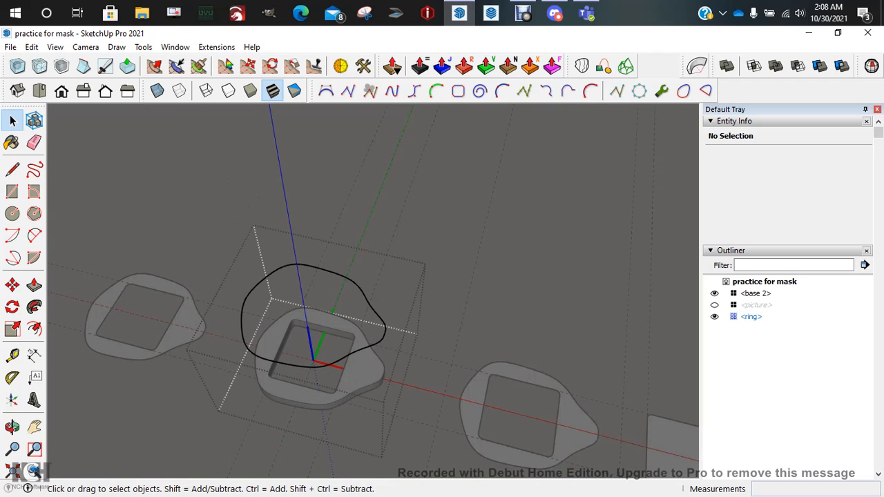
key(ctrl+z)
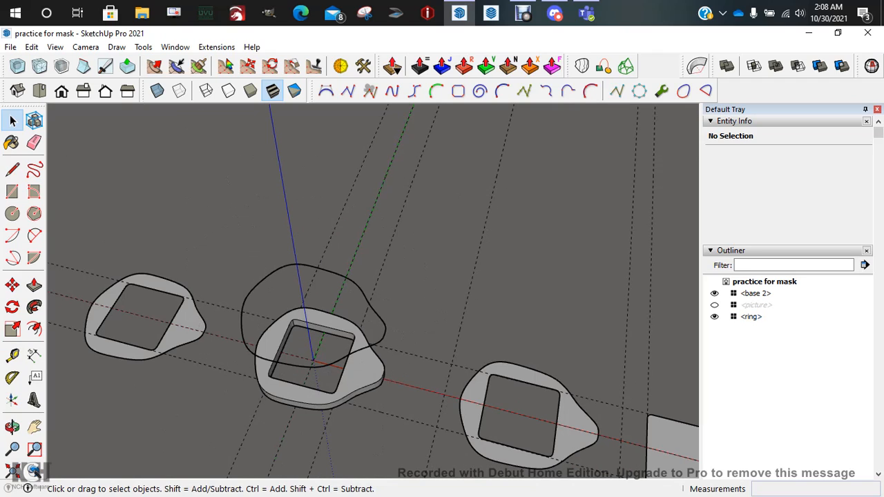
key(ctrl+z)
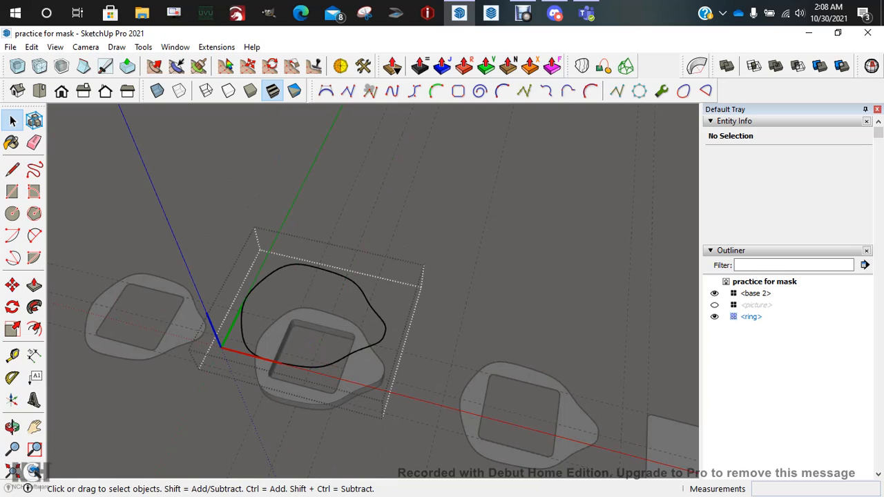
key(ctrl+z)
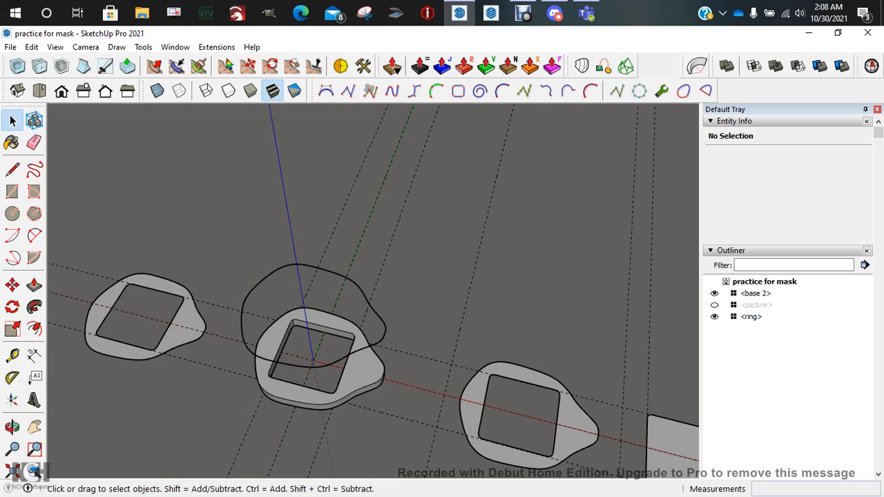
key(ctrl+z)
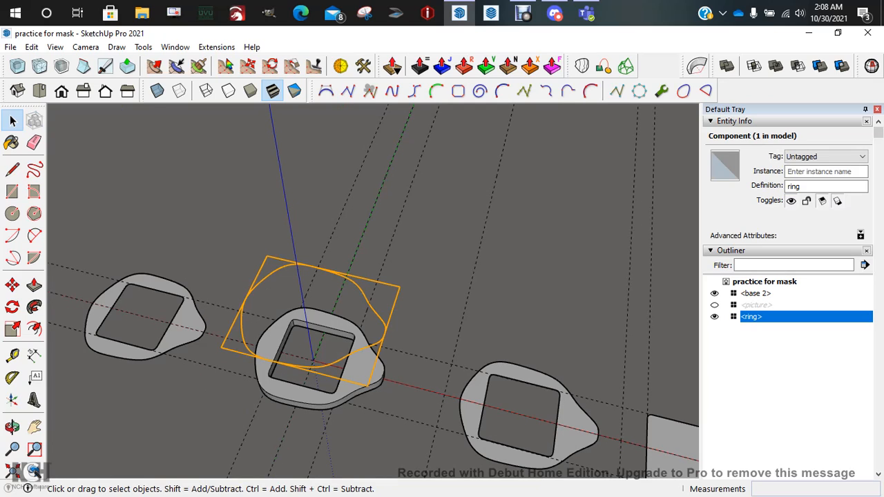
Scale the ring component uniformly about its center to 126 m.
key(s)
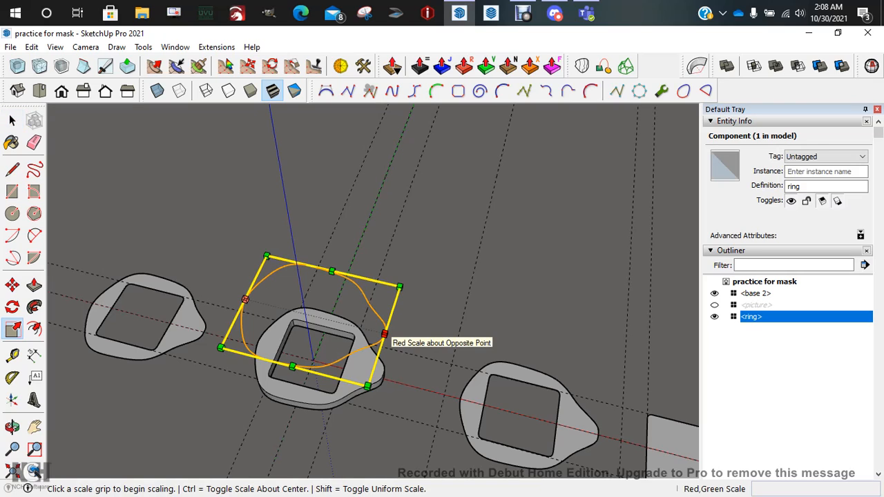
click(385, 334)
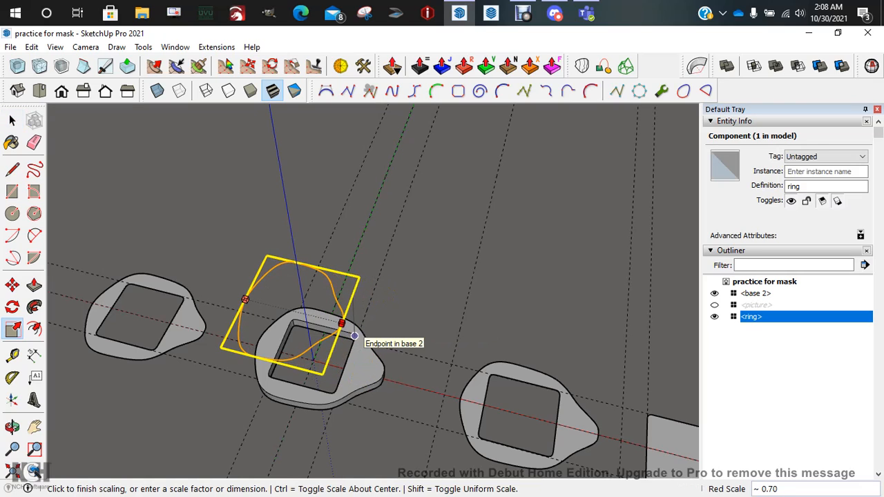
key(ctrl)
key(shift)
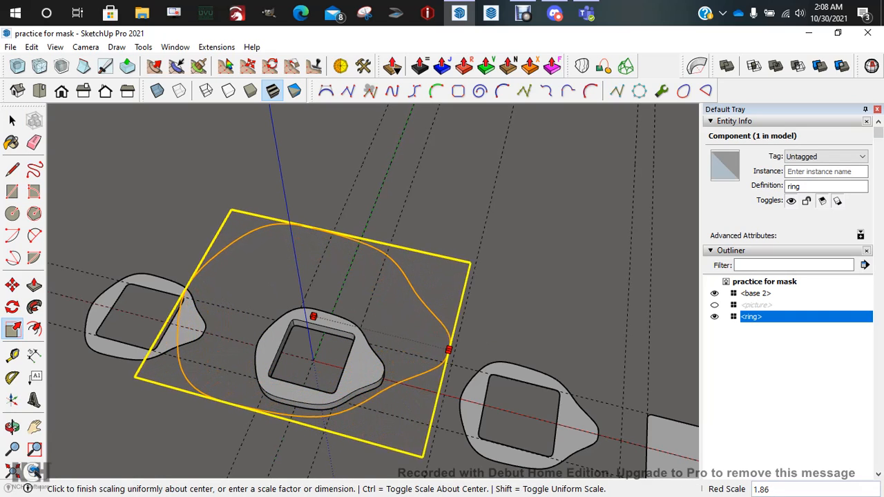
click(458, 353)
text(1)
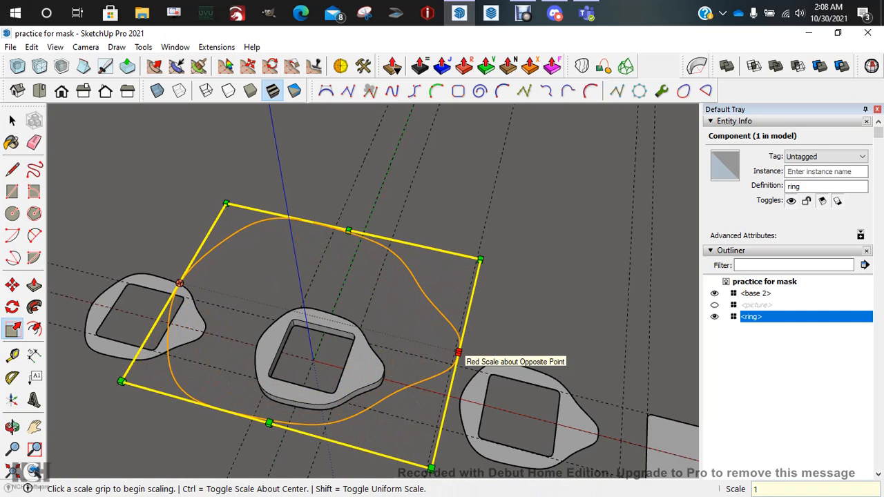
text(26m)
key(Return)
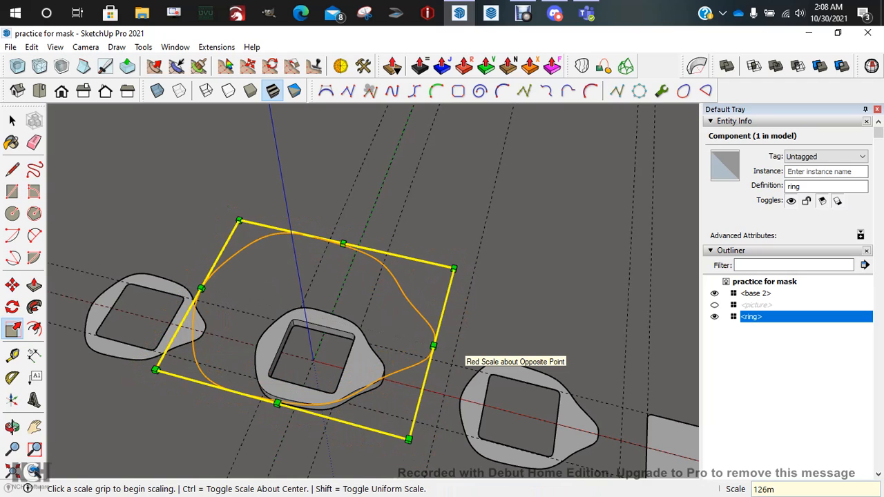
key(space)
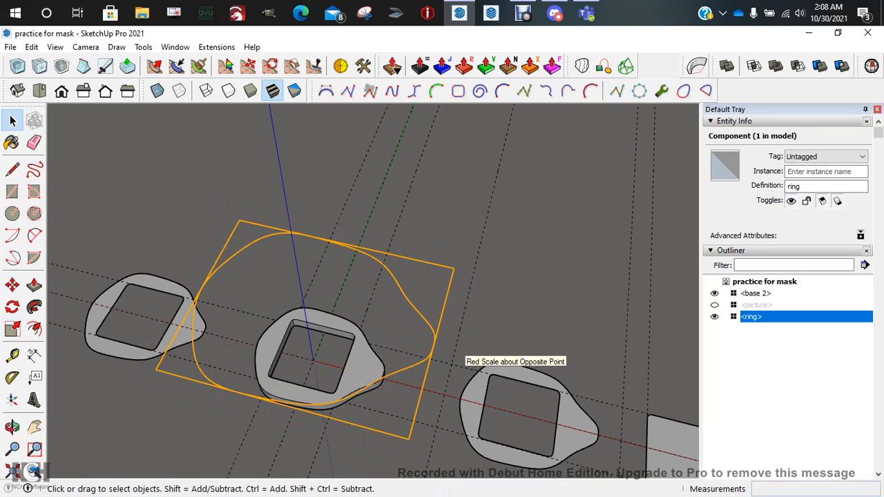
Try a Curviloft Loft by Spline from the ring outline to the base's upper outer edge, and exit without validating it.
scroll(324, 356, down, 2)
middle_drag(324, 356, 325, 304)
click(387, 207)
middle_drag(387, 207, 360, 259)
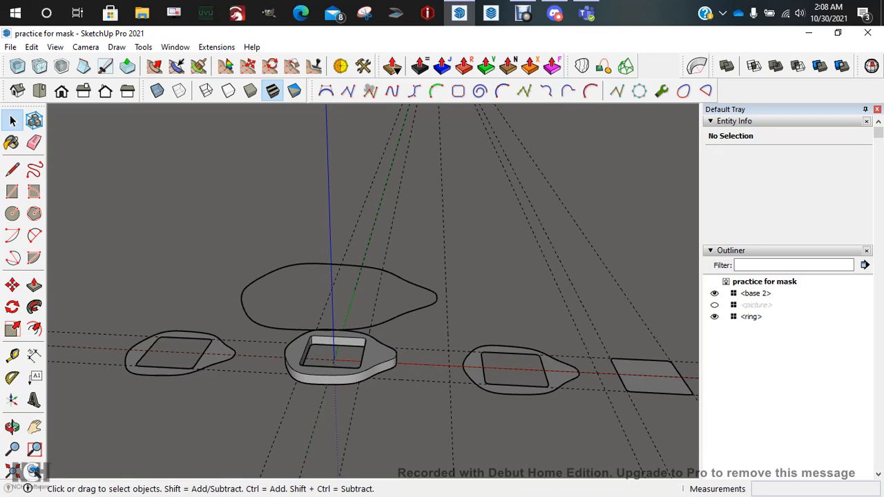
click(752, 316)
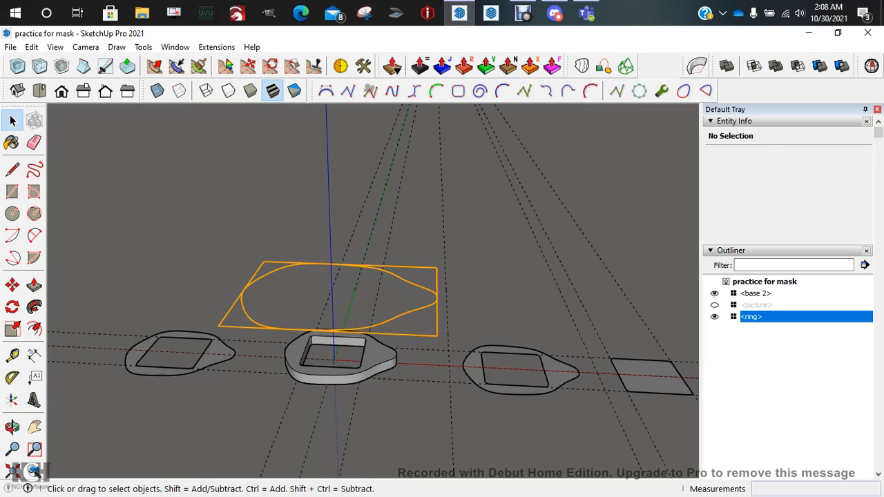
click(621, 221)
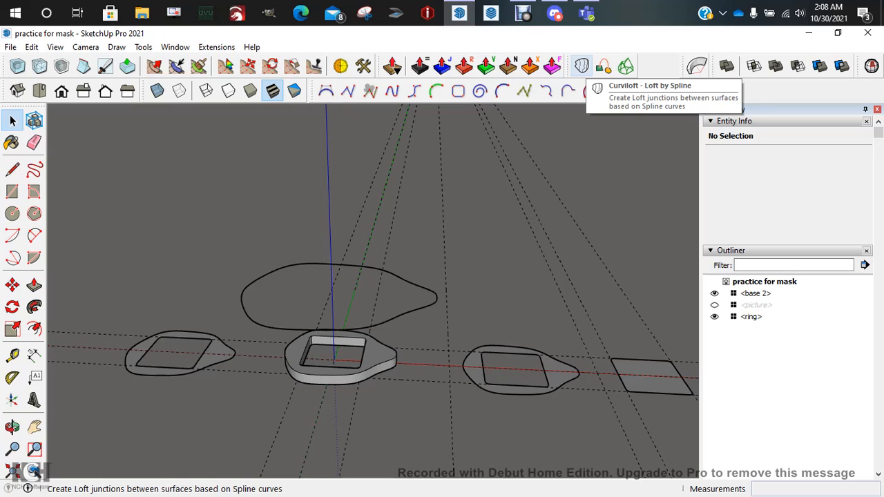
click(582, 67)
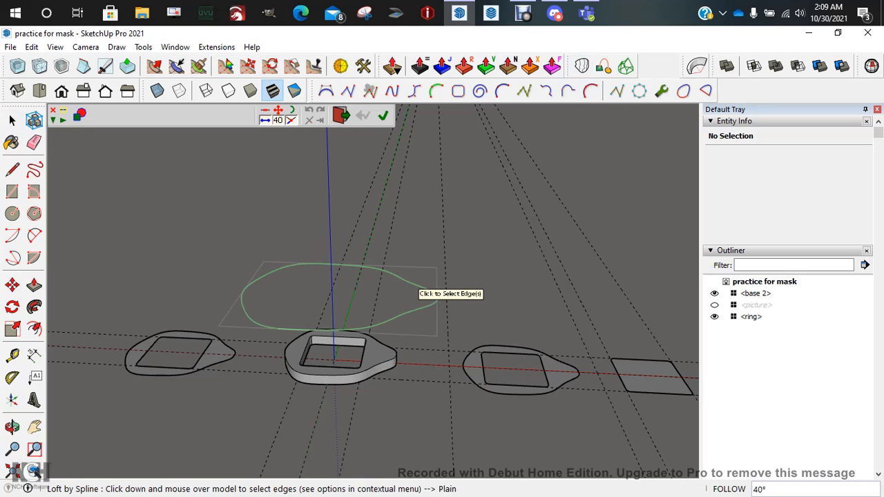
click(415, 287)
click(391, 338)
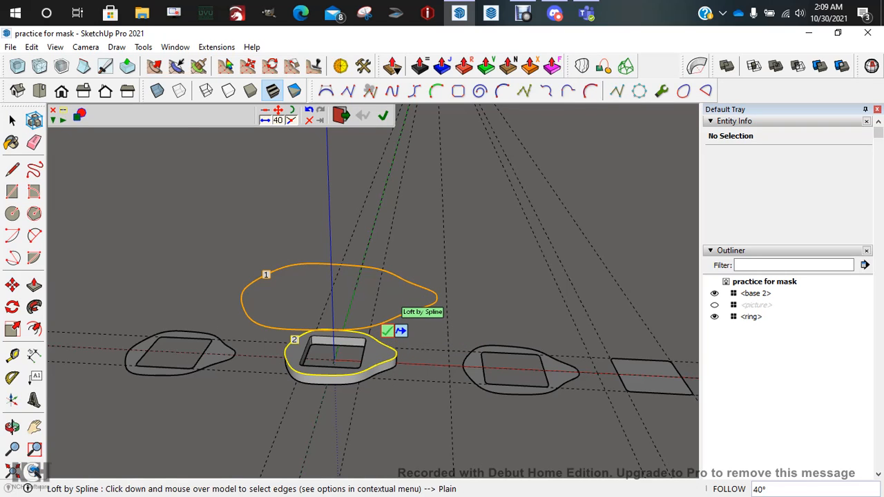
click(388, 331)
middle_drag(387, 331, 283, 302)
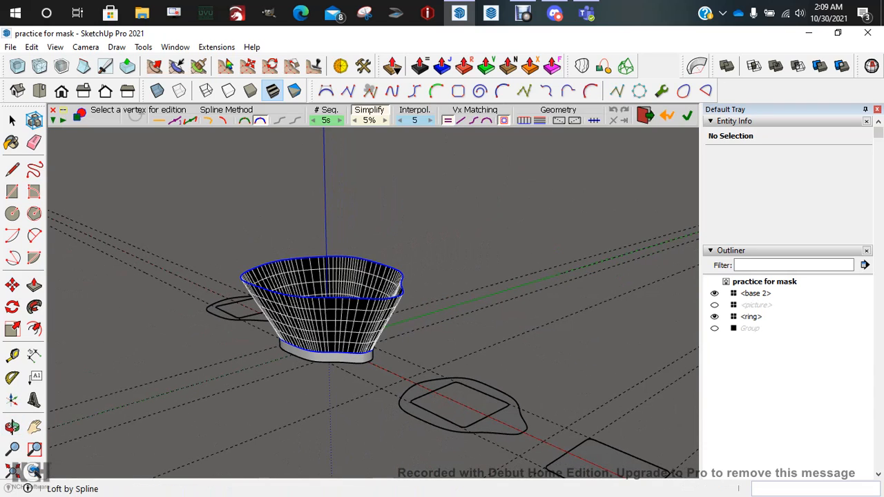
key(space)
Generate the spline loft preview again between the ring outline and the upper outer contour of the base.
middle_drag(324, 338, 300, 342)
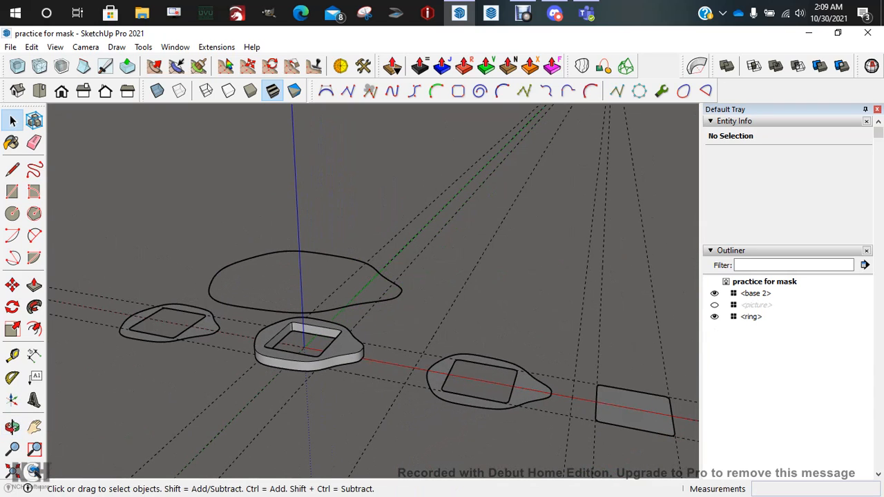
click(302, 313)
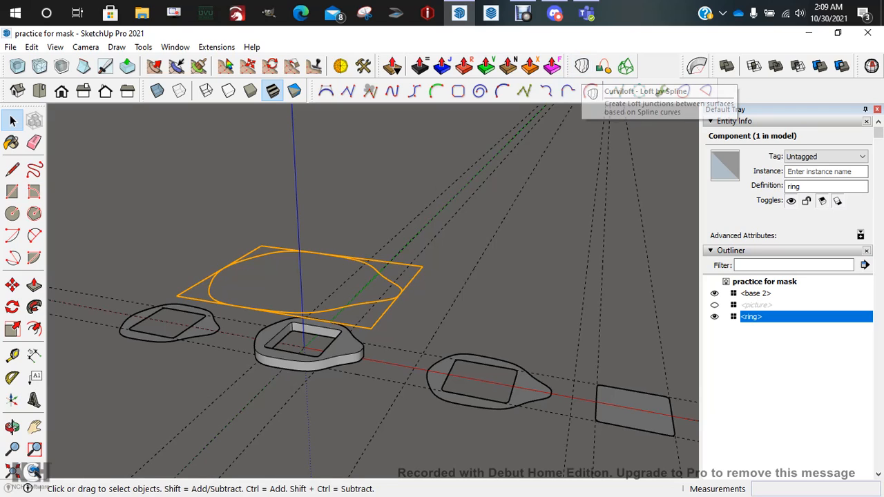
click(621, 155)
click(581, 67)
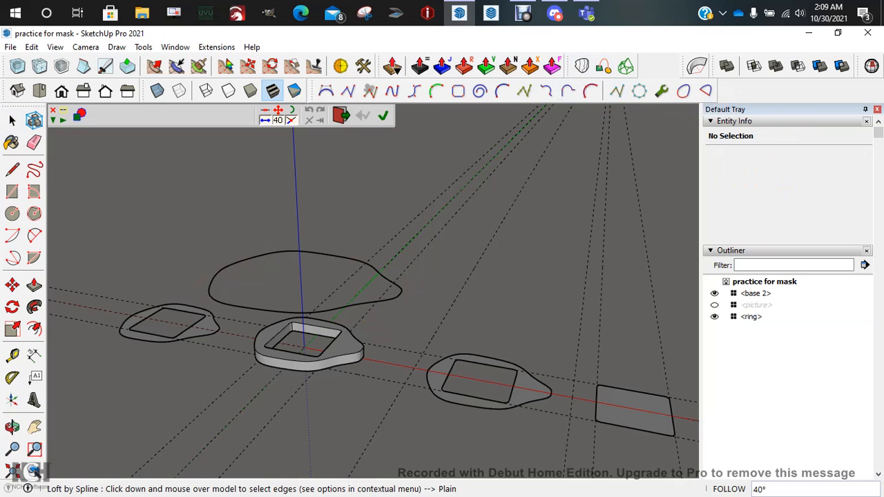
click(371, 276)
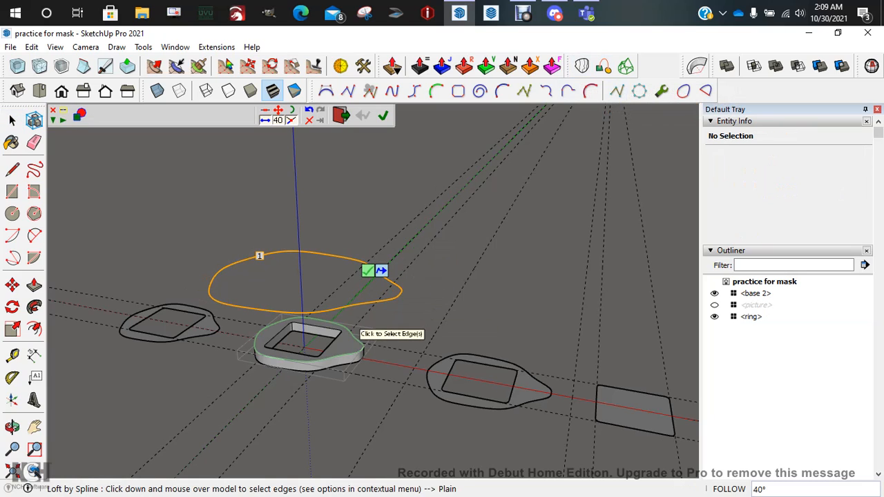
click(357, 332)
click(353, 321)
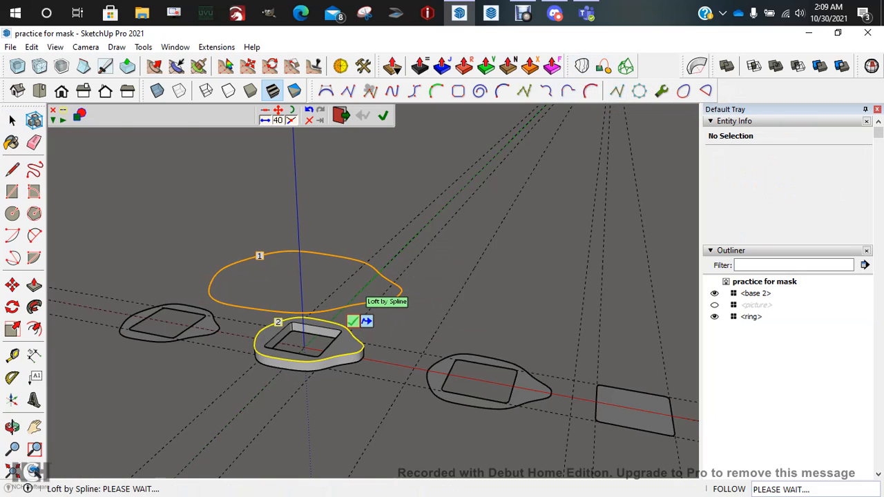
middle_drag(304, 204, 367, 304)
Try to slide a matched vertex along the loft's upper rim in the junction editor, and leave the loft without validating.
scroll(407, 231, up, 1)
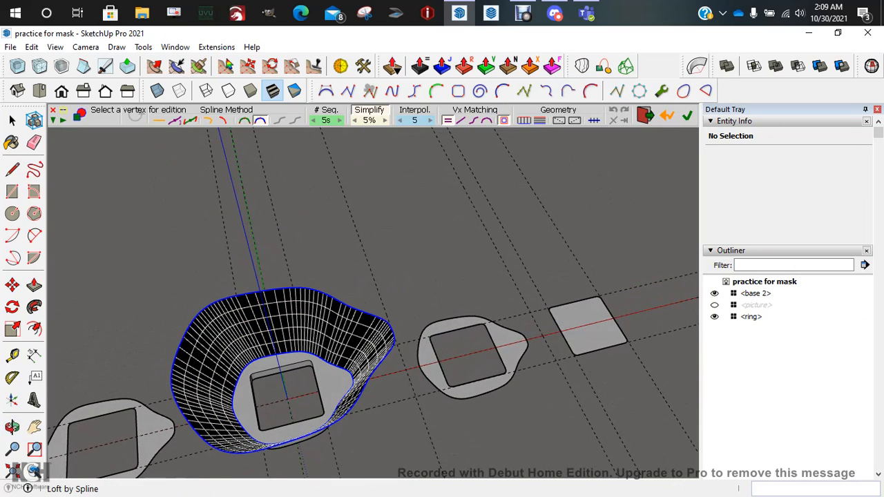
scroll(297, 318, up, 3)
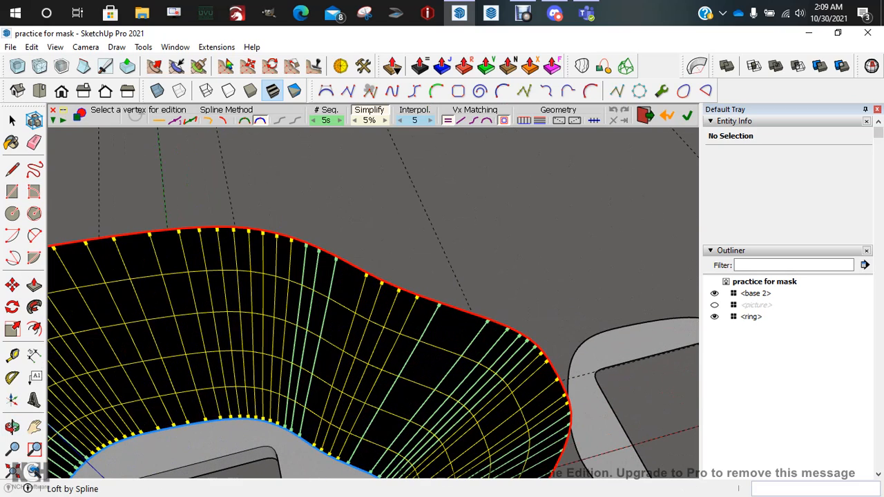
click(336, 258)
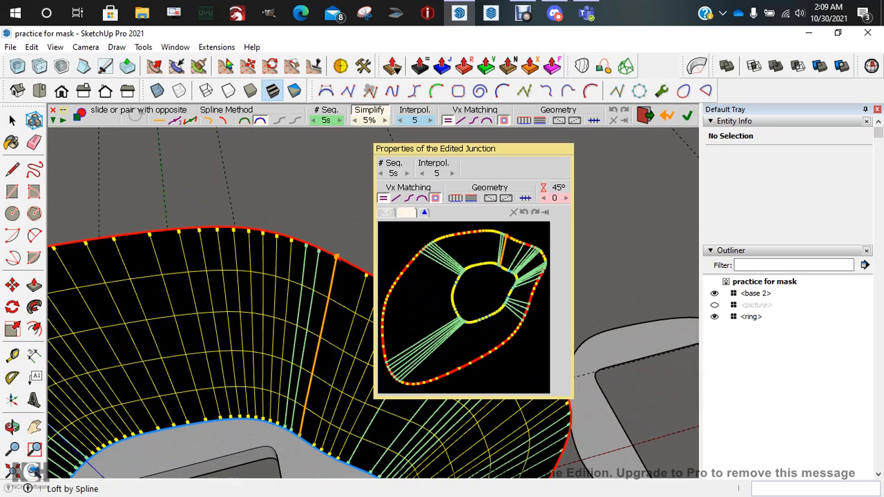
drag(337, 257, 353, 265)
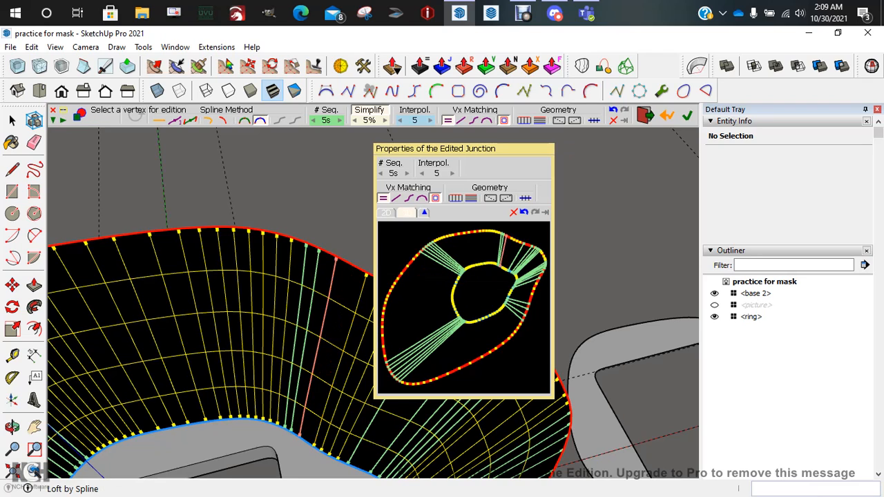
scroll(343, 297, down, 6)
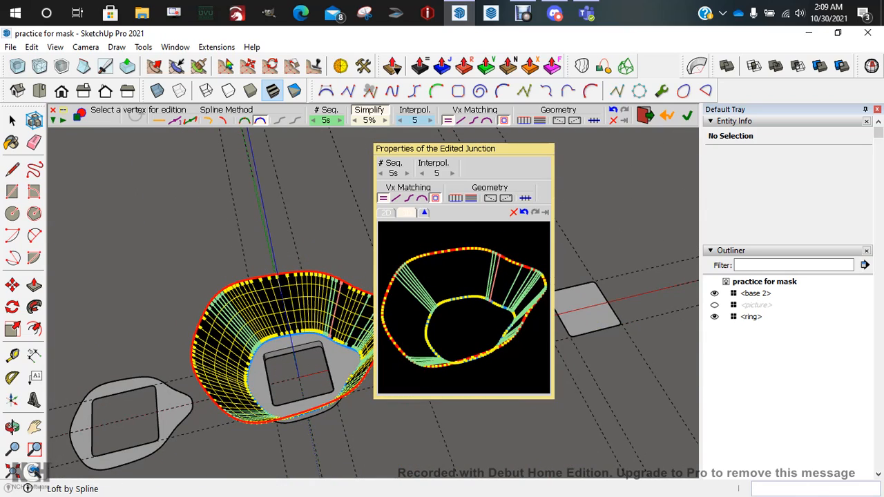
key(space)
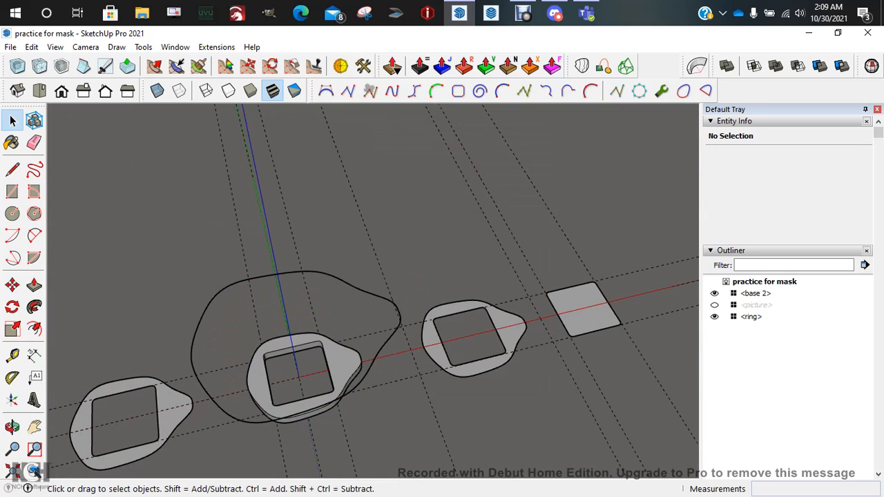
Generate the Curviloft Loft by Spline preview between the ring outline and the base's upper outer contour.
middle_drag(387, 311, 346, 262)
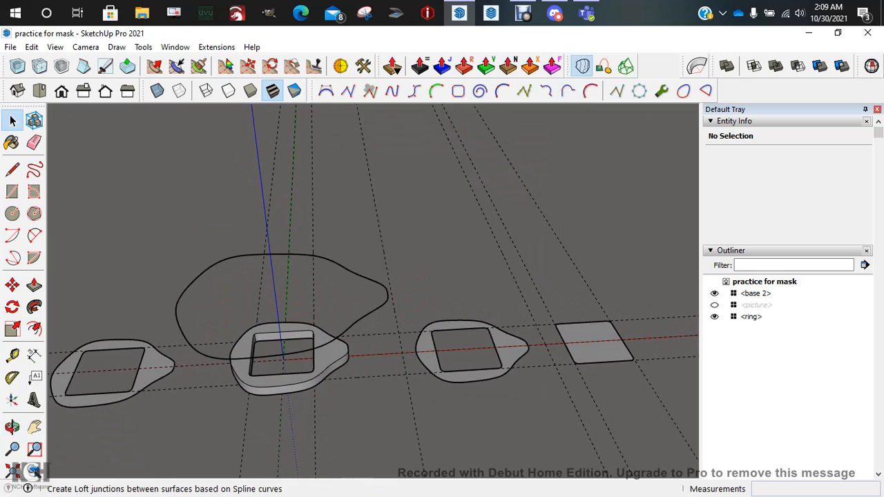
click(326, 90)
click(383, 293)
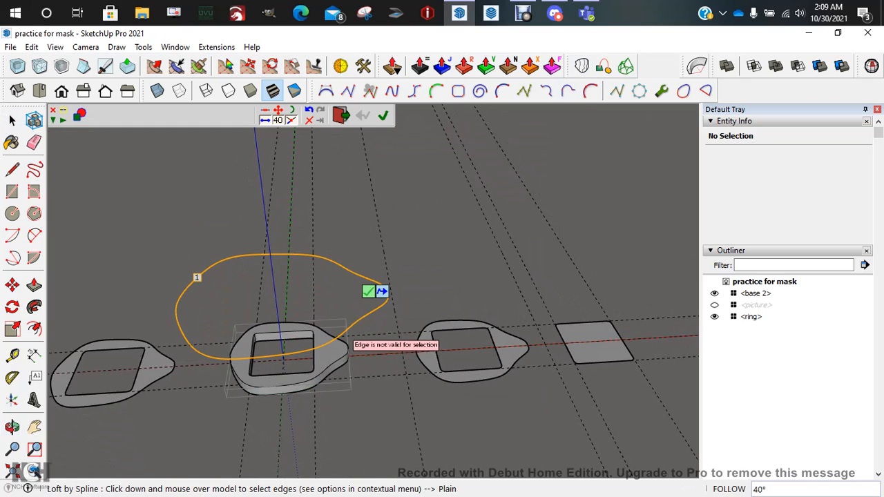
click(350, 333)
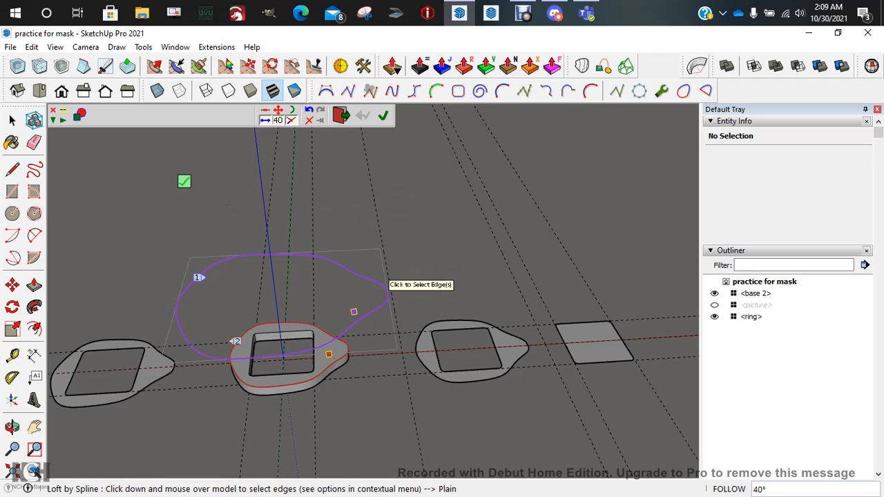
click(381, 284)
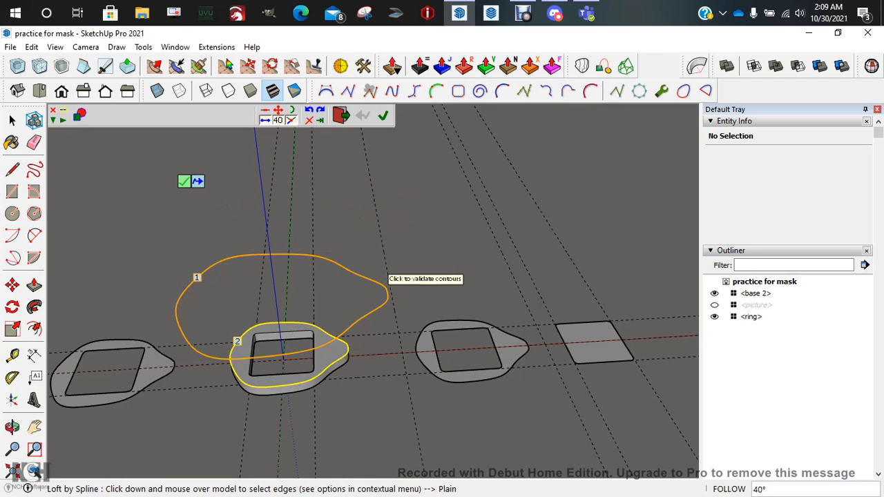
scroll(364, 311, down, 1)
click(184, 181)
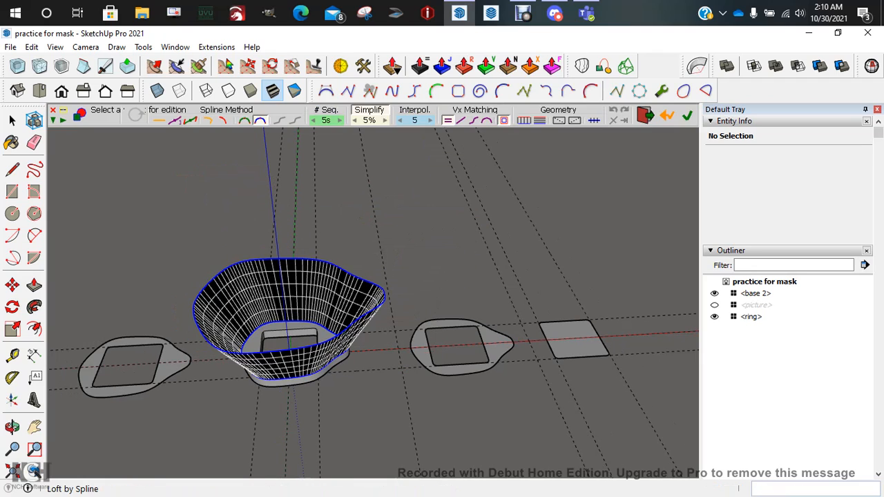
Try generating the loft surface with the initial spline method, and go back to editing its junctions.
middle_drag(325, 297, 315, 238)
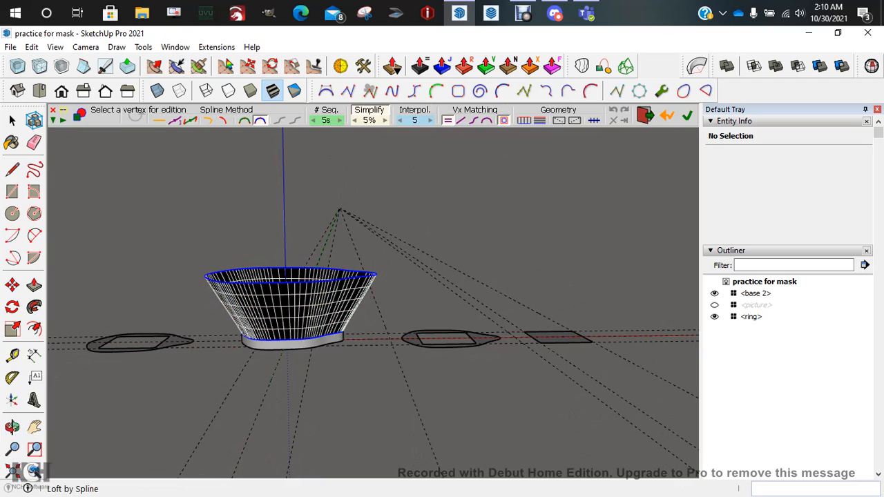
key(Return)
middle_drag(311, 238, 342, 242)
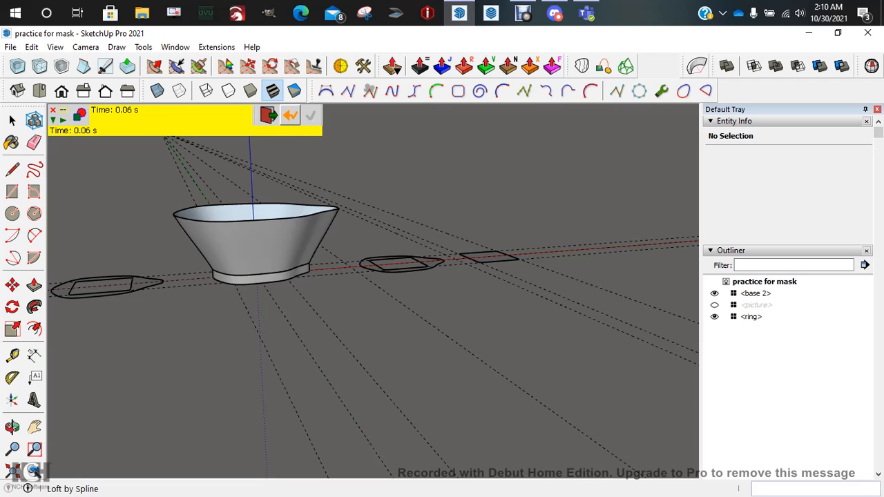
click(291, 115)
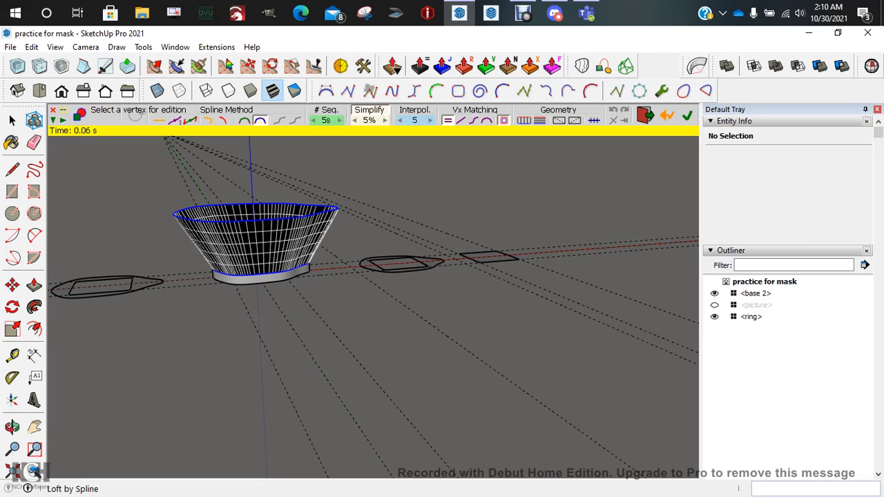
middle_drag(345, 235, 325, 331)
shift+middle_drag(132, 252, 255, 244)
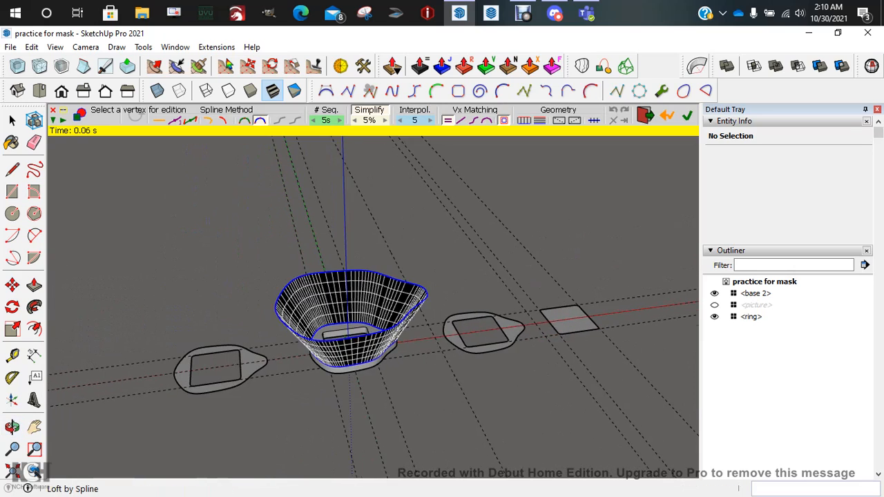
scroll(255, 244, up, 1)
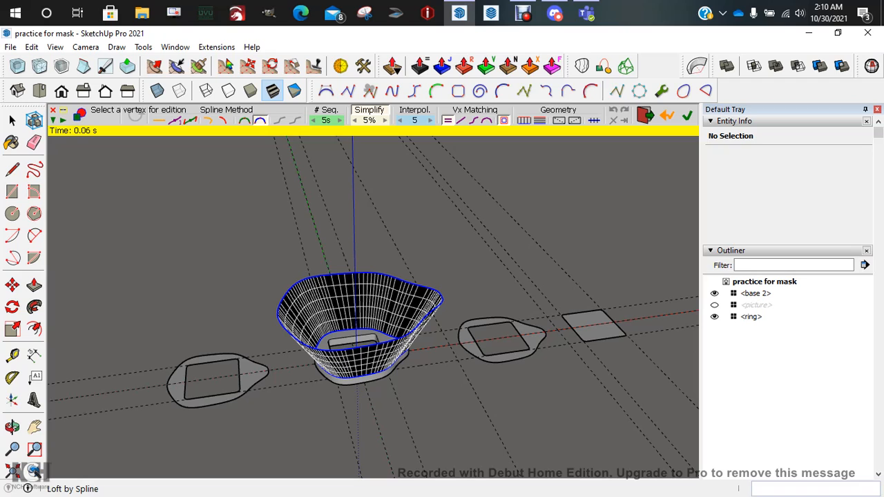
Try several alternative spline methods on the loft preview, including the straight-line junction.
click(245, 121)
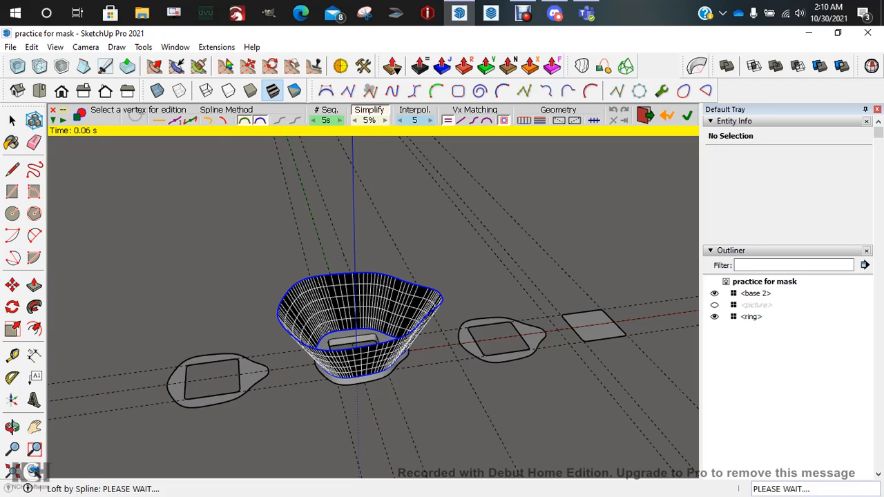
middle_drag(266, 242, 251, 205)
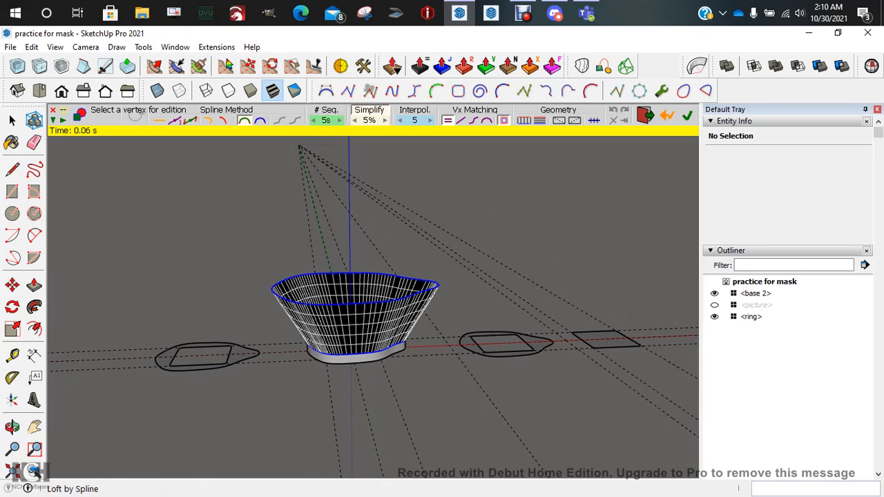
click(222, 120)
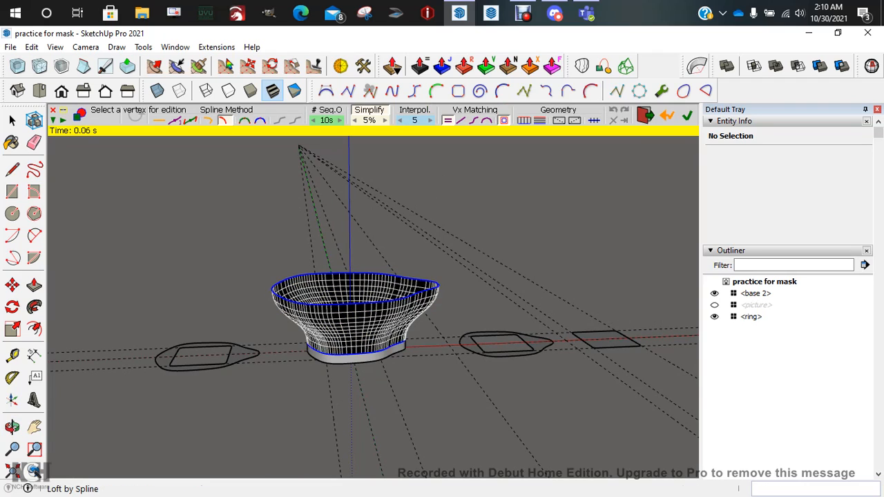
middle_drag(257, 239, 261, 183)
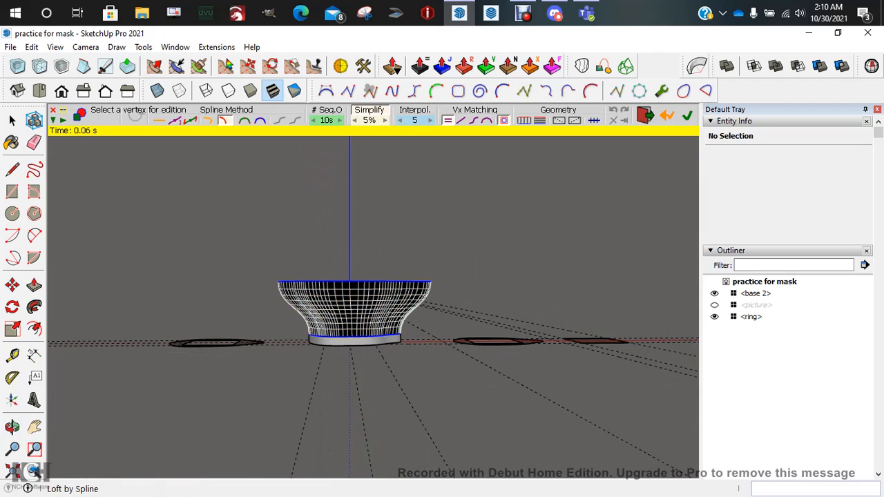
click(208, 121)
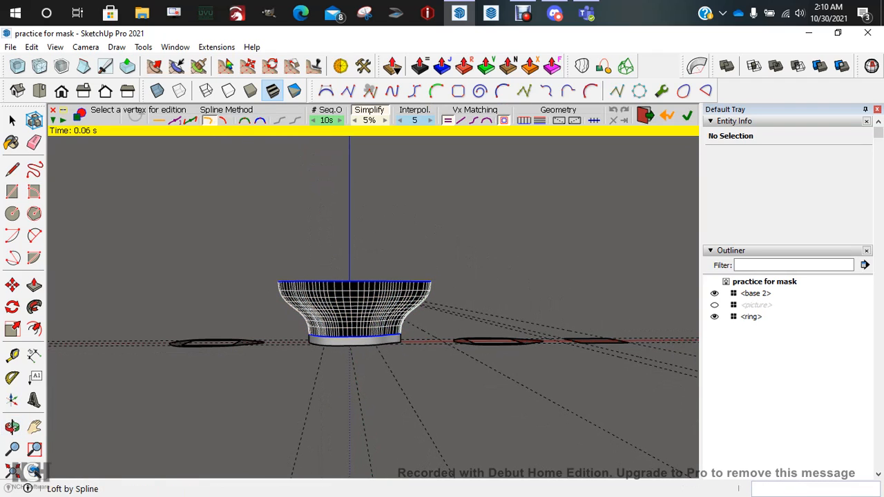
click(191, 121)
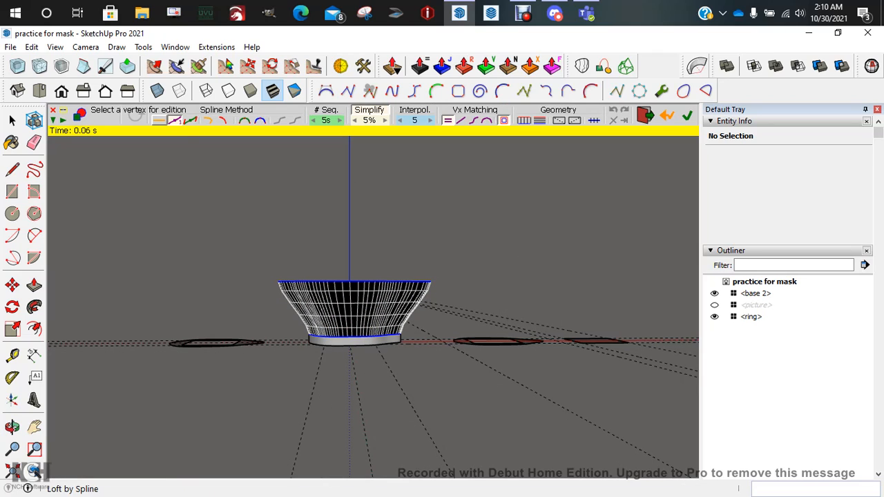
click(159, 121)
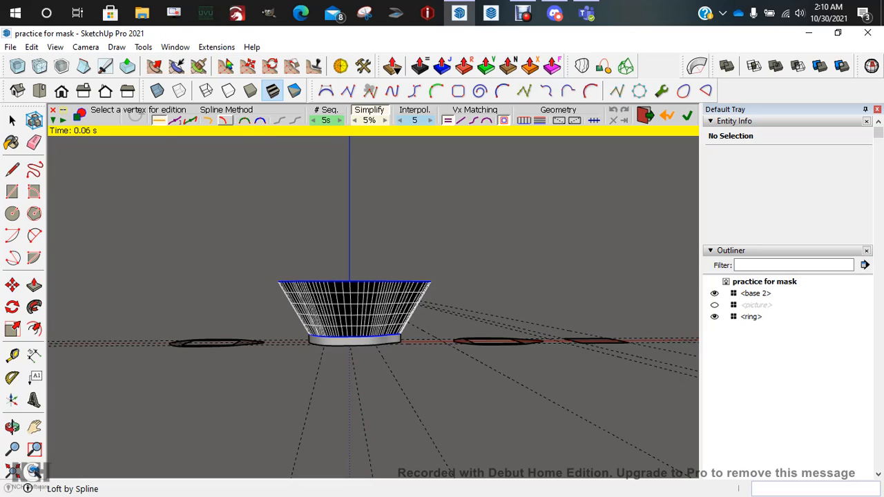
Set the loft's spline method to the orthogonal curve that gives the wall an S-shaped flare.
click(222, 122)
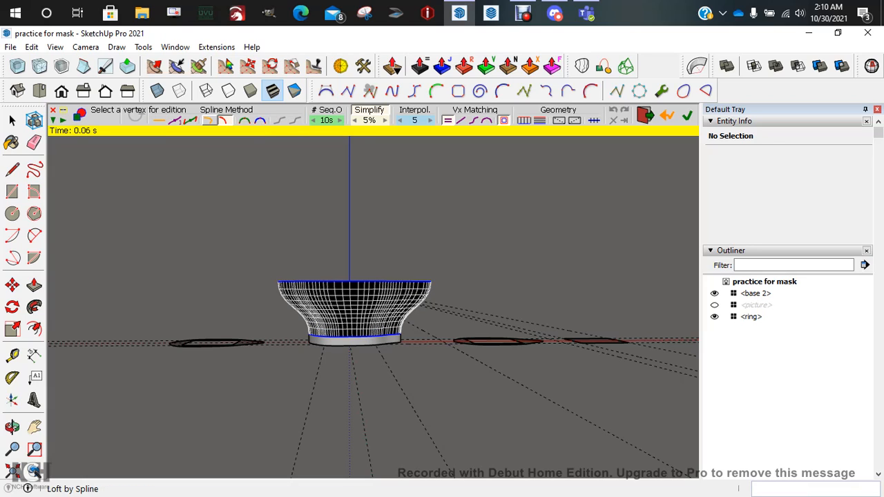
click(207, 121)
click(224, 122)
middle_drag(387, 228, 378, 232)
middle_drag(360, 190, 349, 255)
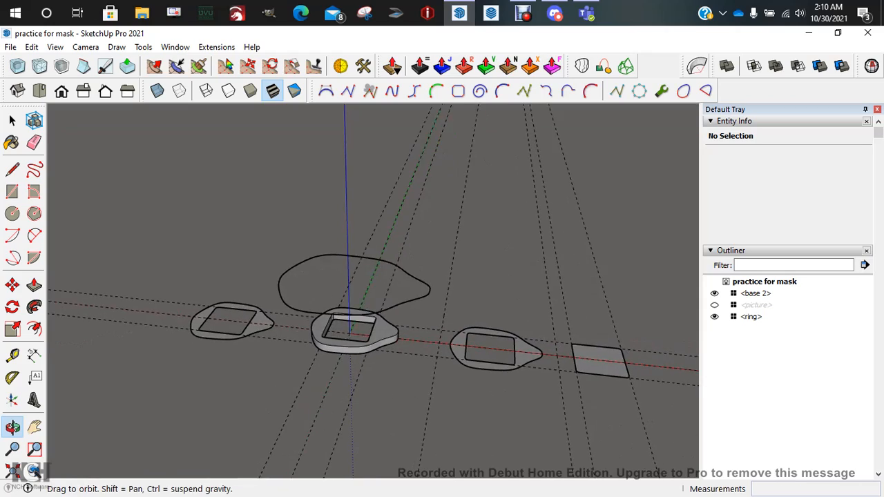
scroll(350, 254, up, 7)
scroll(349, 254, down, 4)
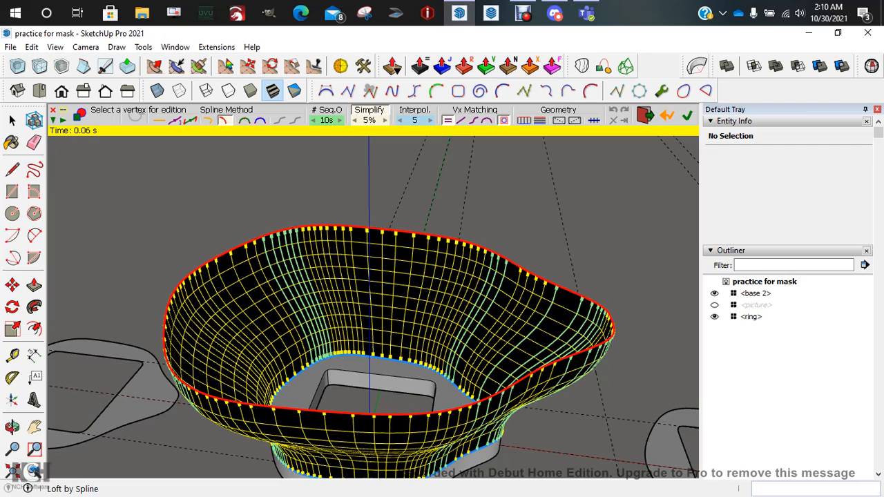
Try loft segment counts of 15, 20 and 5, and set the count back to 10.
click(339, 120)
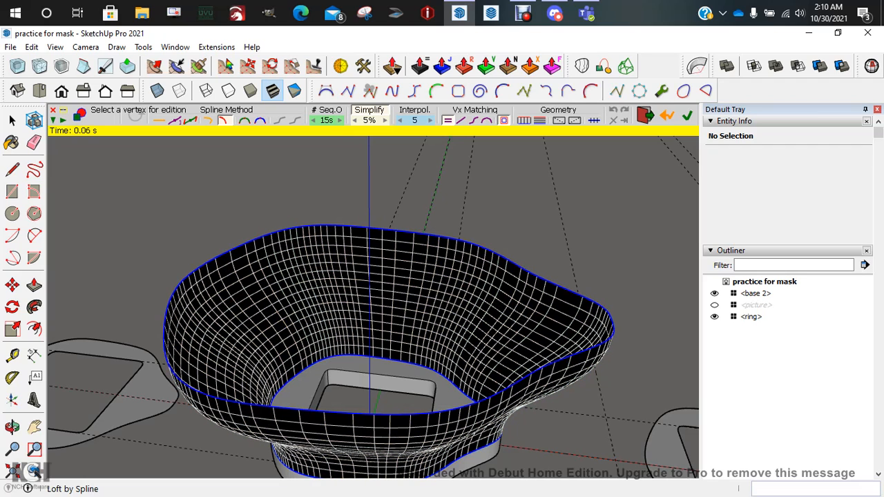
click(339, 120)
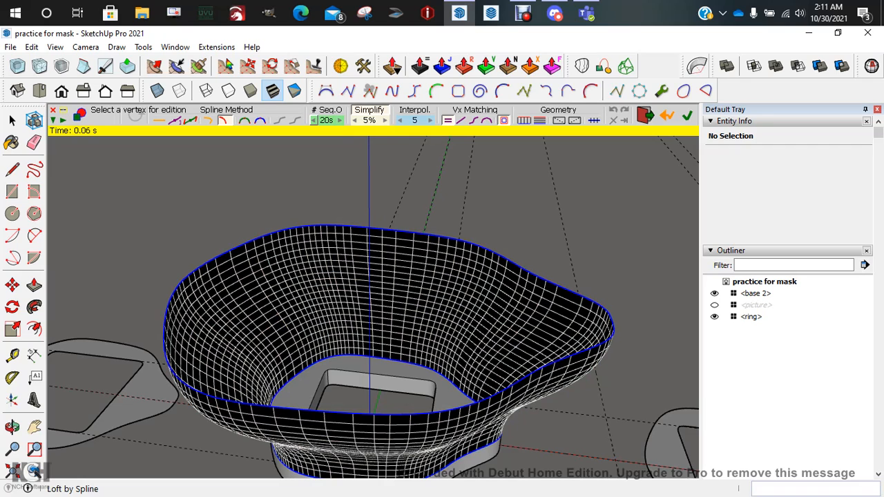
click(315, 120)
click(315, 120)
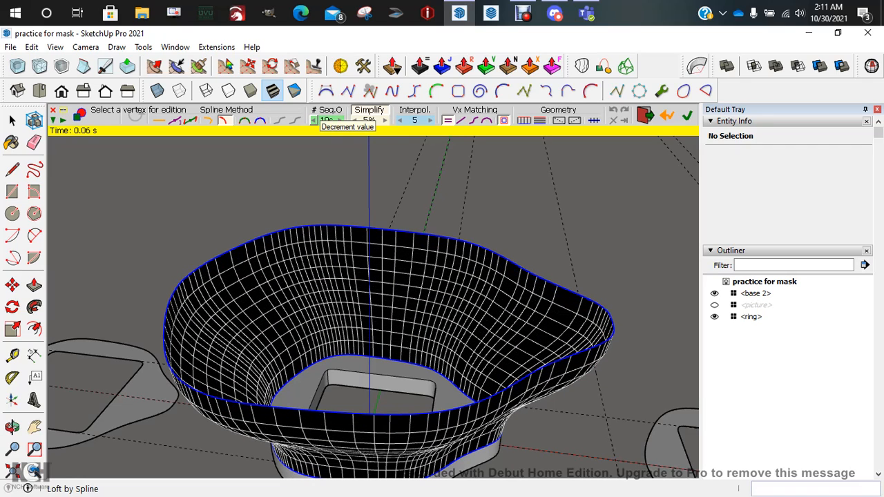
click(314, 120)
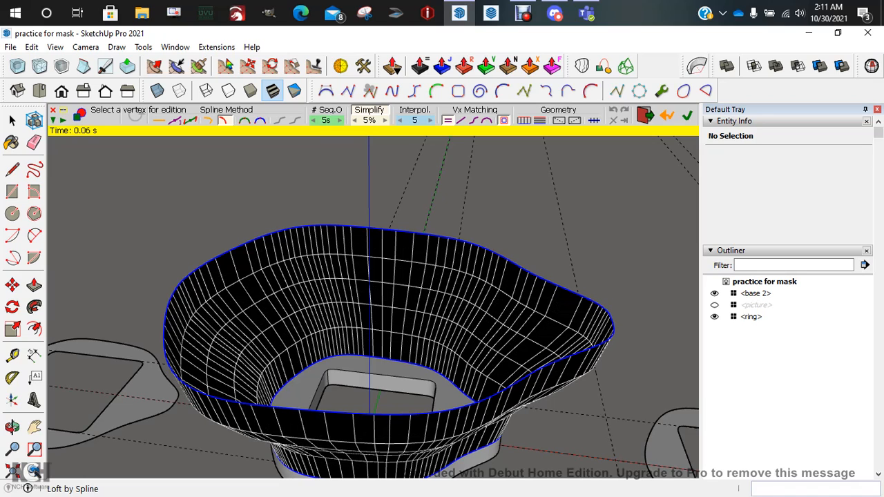
middle_drag(377, 276, 379, 228)
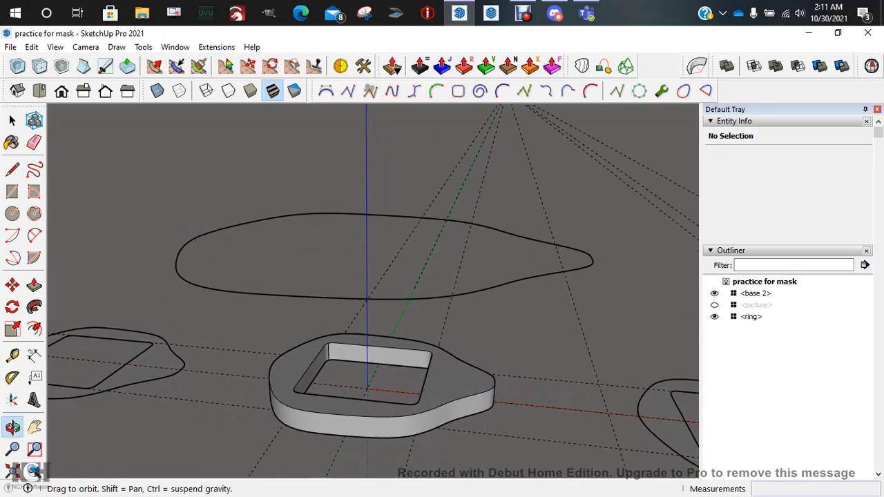
click(340, 120)
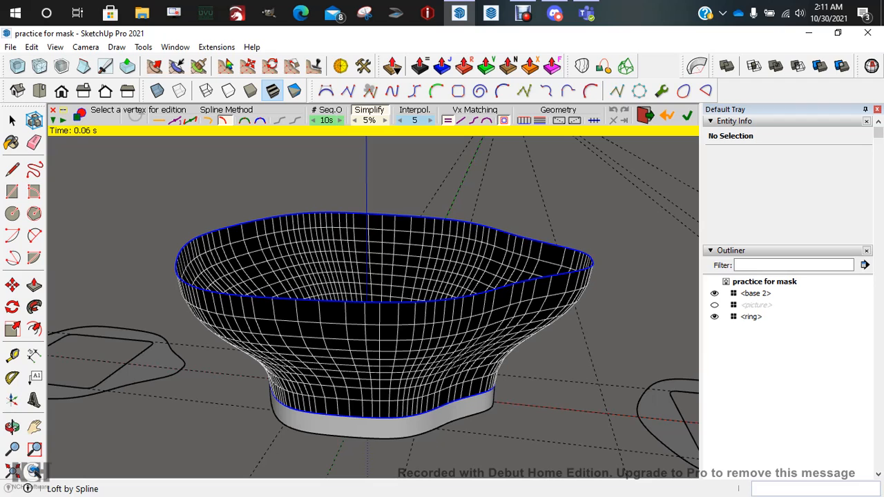
Try the edges-only geometry option for the loft junction, and switch it off again.
middle_drag(366, 297, 366, 345)
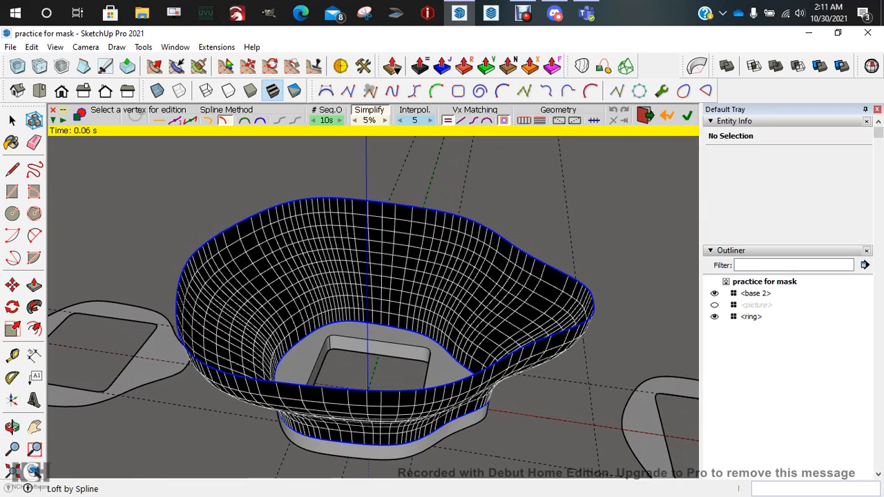
click(524, 120)
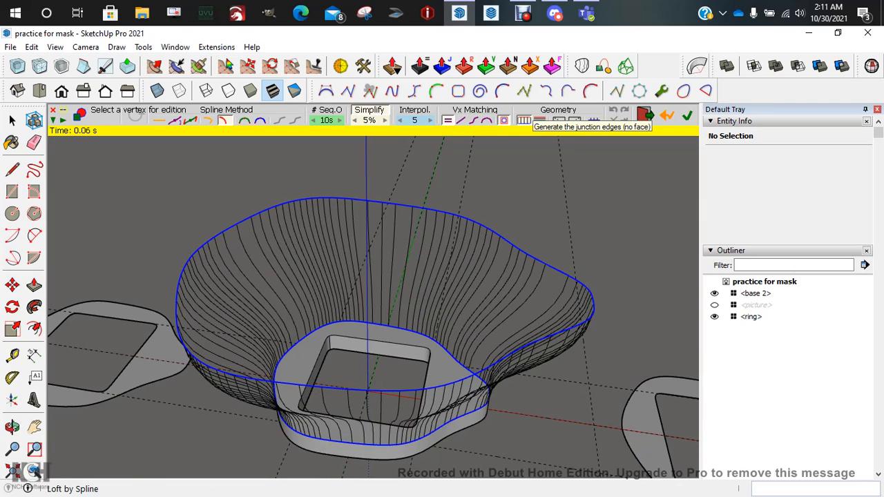
click(524, 120)
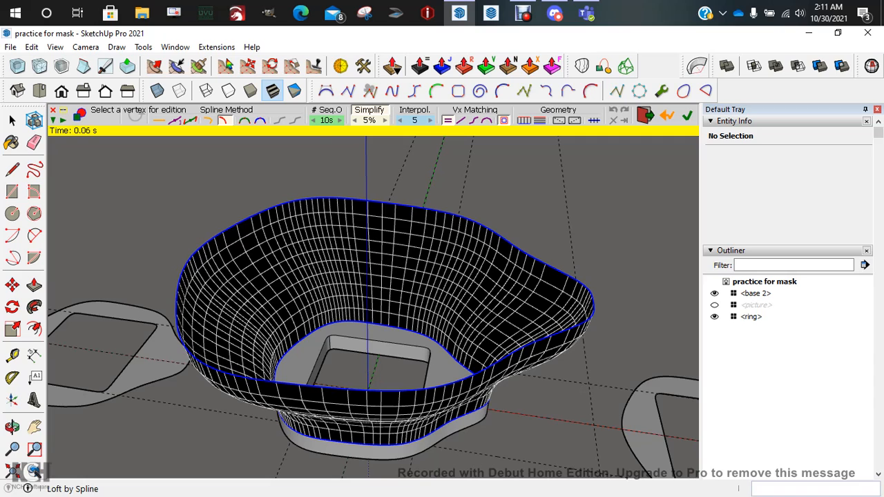
Validate the S-curved loft to create its surface between the base and the ring, and exit the loft tool.
key(Return)
scroll(311, 276, down, 1)
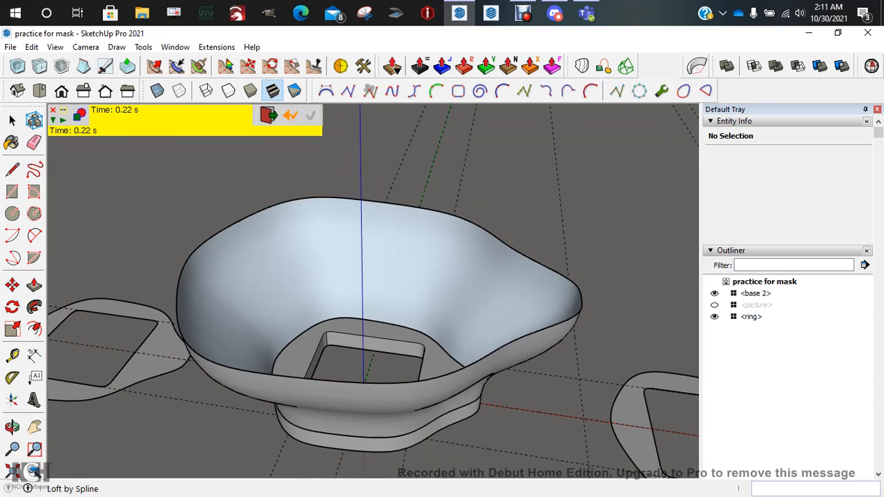
middle_drag(310, 276, 278, 210)
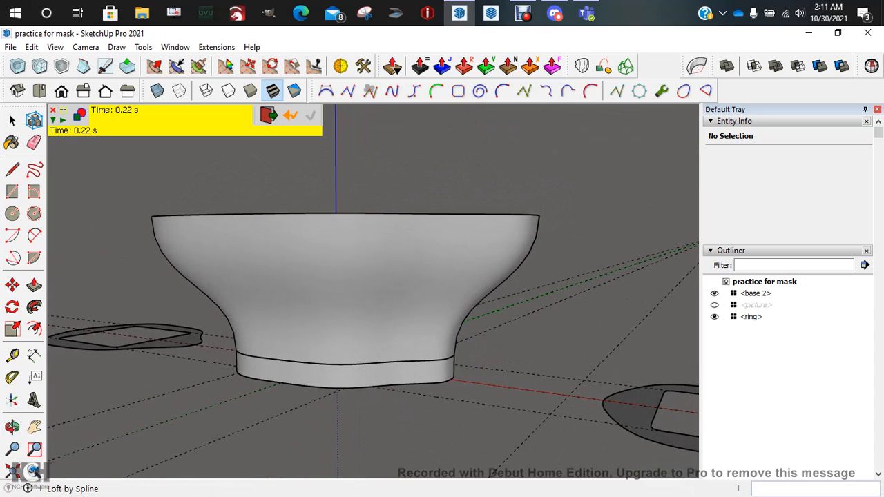
middle_drag(387, 228, 301, 249)
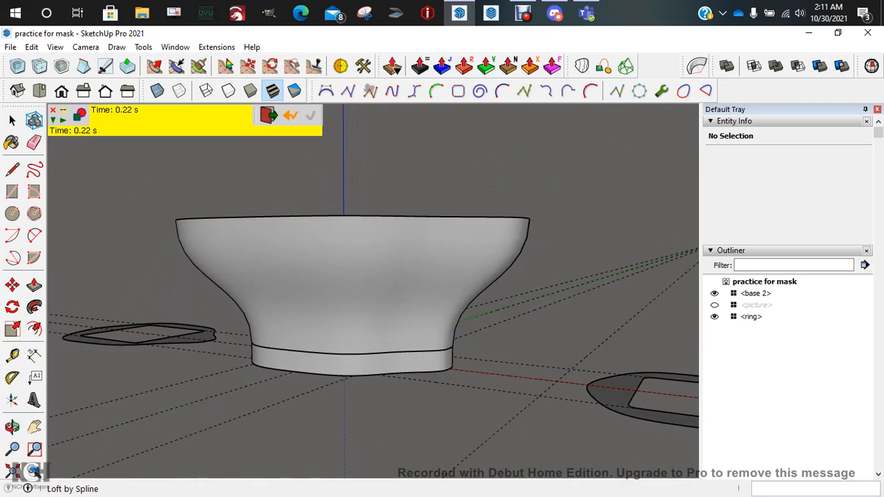
scroll(373, 293, down, 1)
click(269, 116)
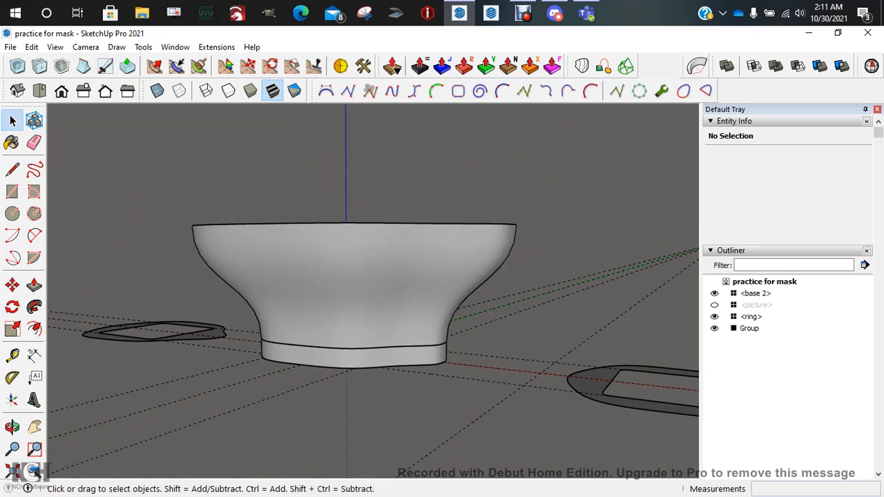
Open the S-curved loft group for editing, with its inner surface in view.
middle_drag(310, 290, 362, 304)
click(362, 256)
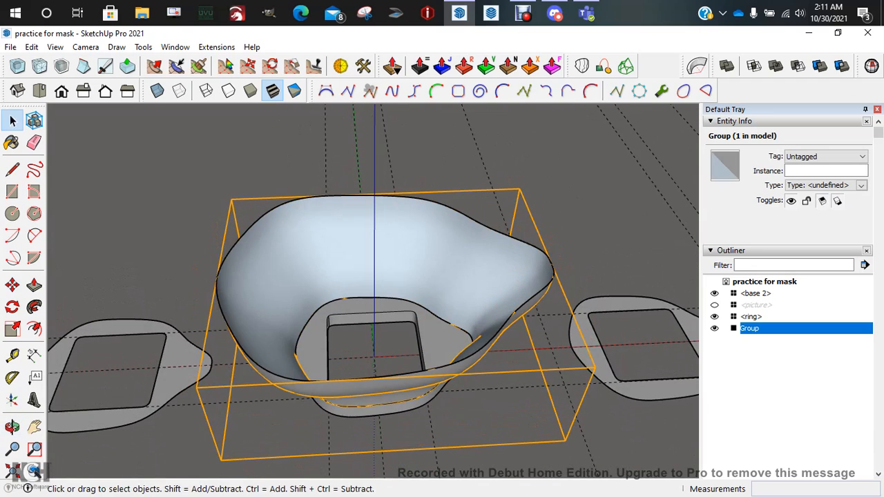
key(Return)
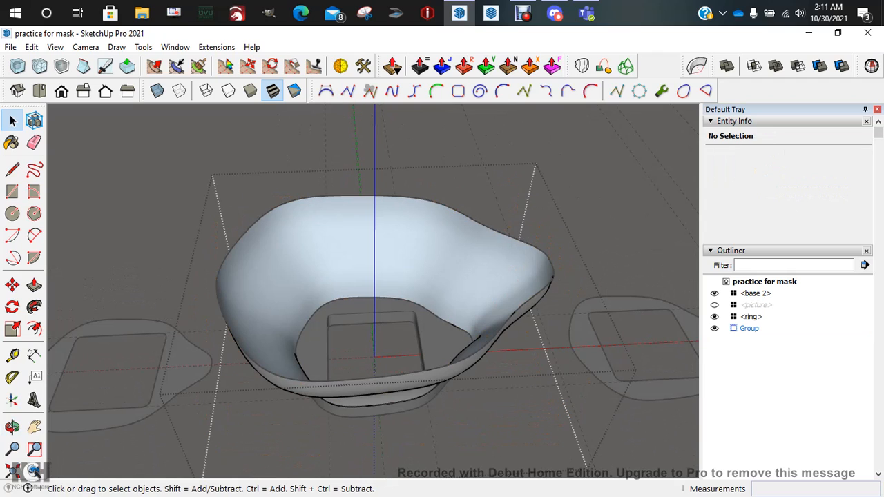
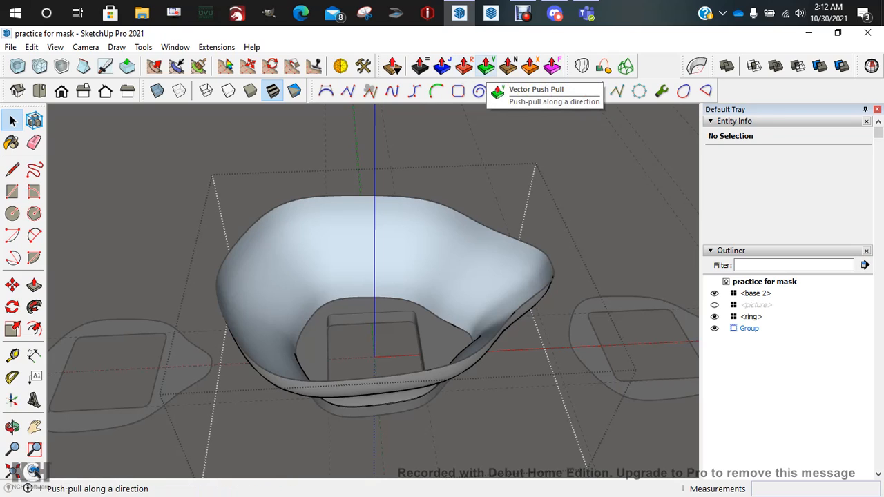
Try thickening the loft surface with Round Push Pull at a 1.5 m offset, and undo it.
click(464, 66)
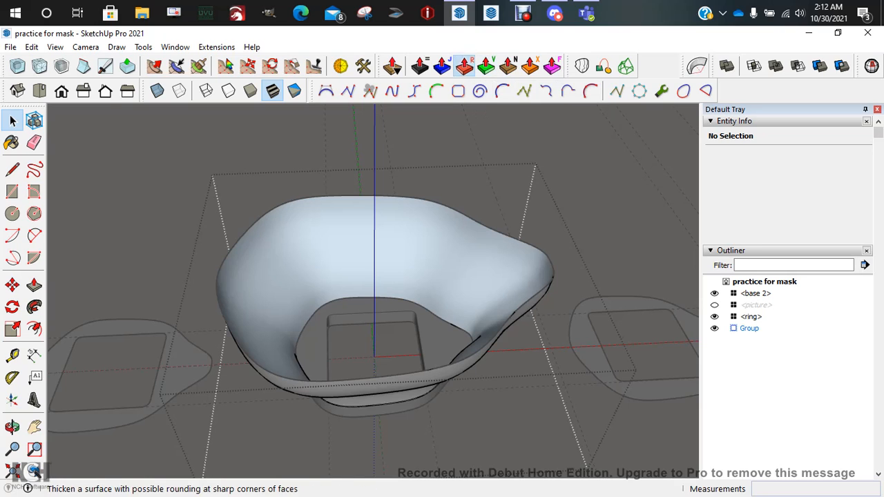
click(409, 244)
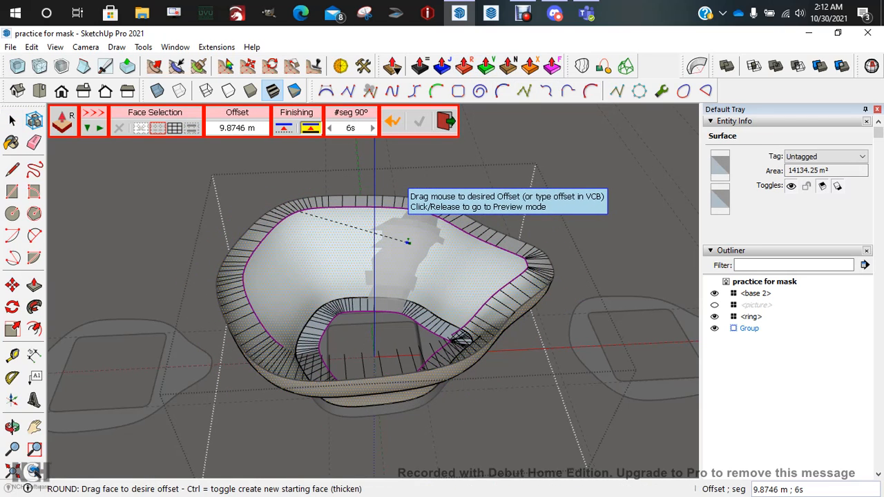
text(1.5)
key(Return)
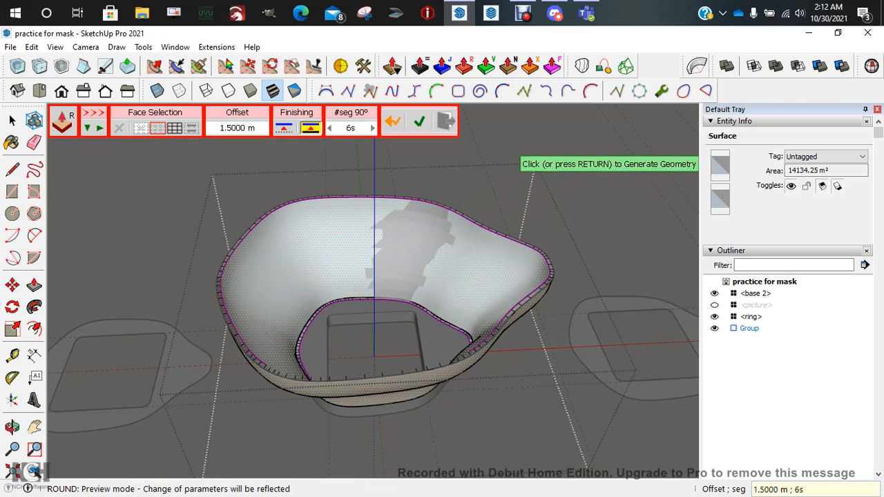
key(Return)
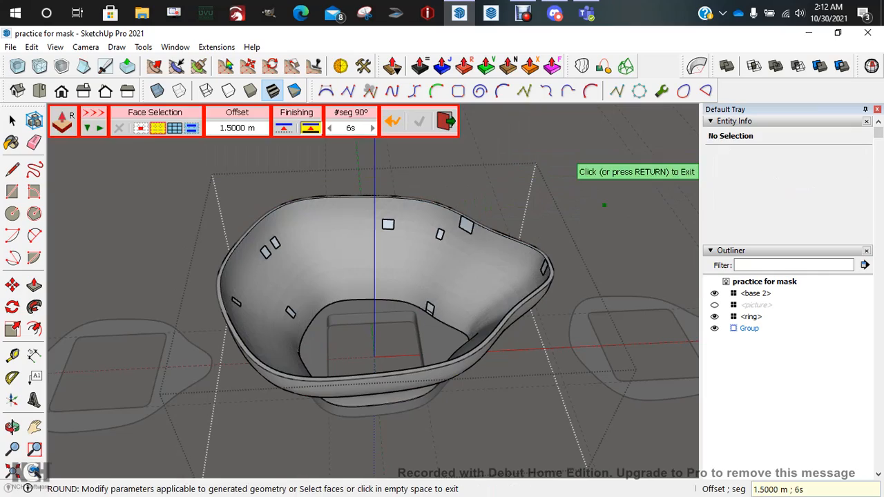
middle_drag(596, 222, 461, 277)
scroll(473, 295, up, 5)
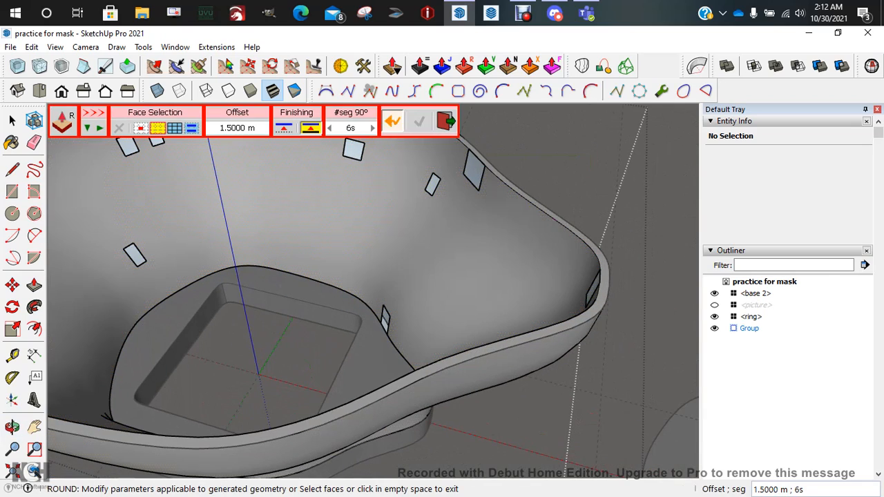
click(392, 123)
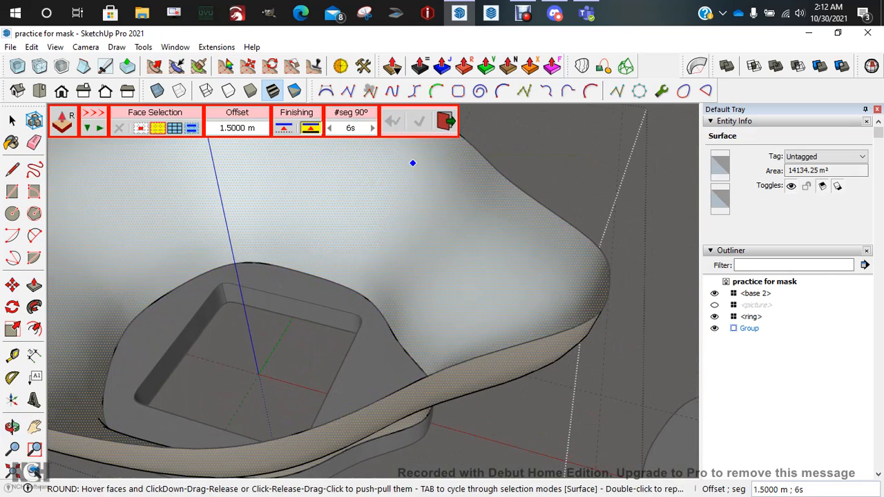
scroll(413, 165, down, 5)
middle_drag(486, 151, 501, 194)
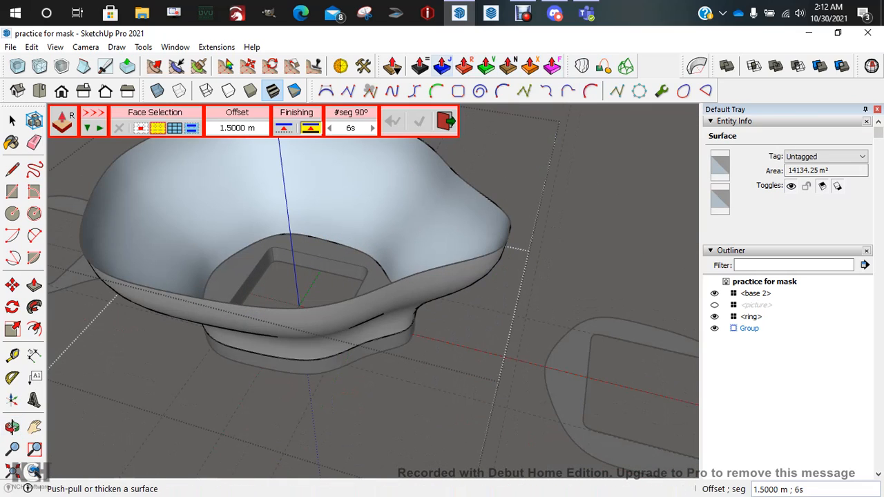
Try Joint Push Pull with a 1.5 m offset on the loft surface, undo it, and leave the tool.
click(442, 66)
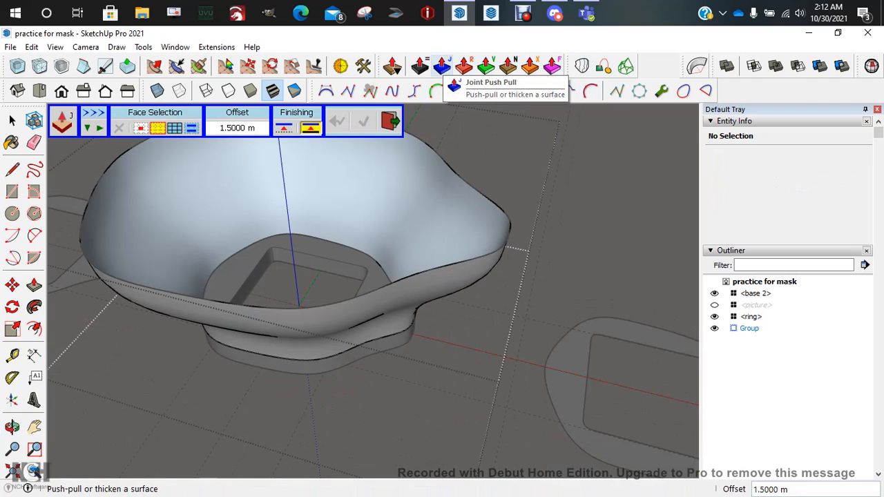
click(399, 186)
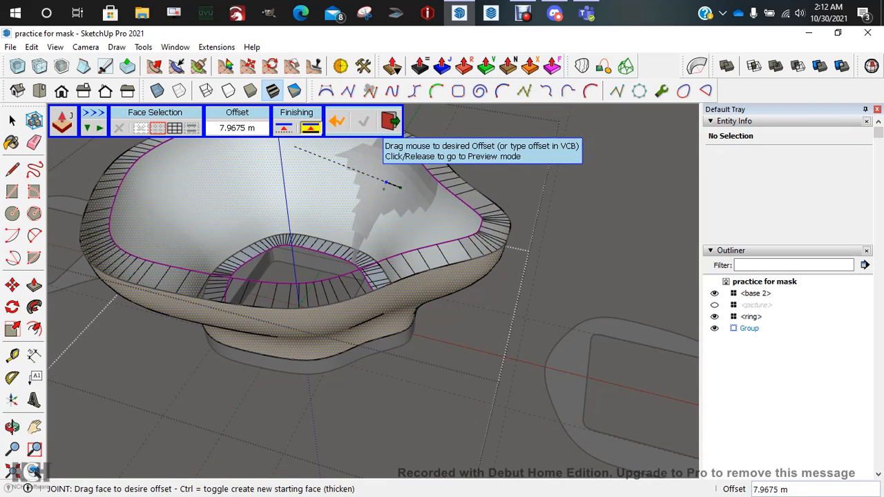
text(1,)
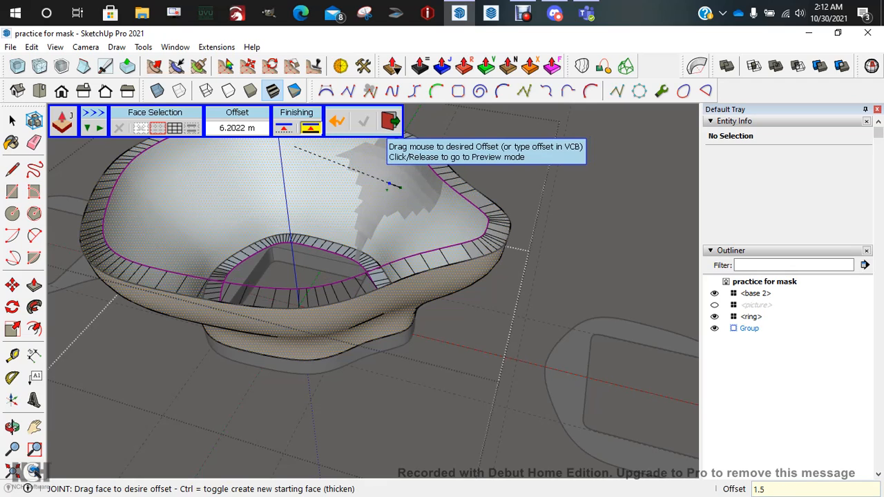
text(5)
key(Return)
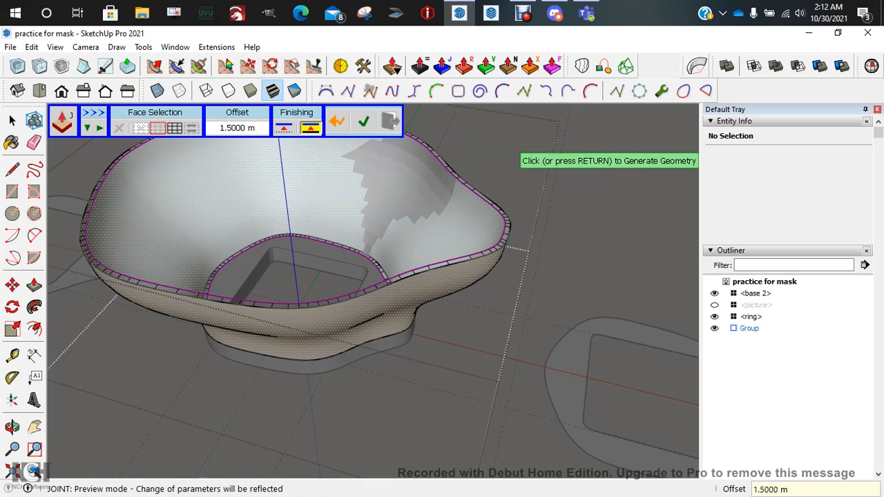
click(523, 185)
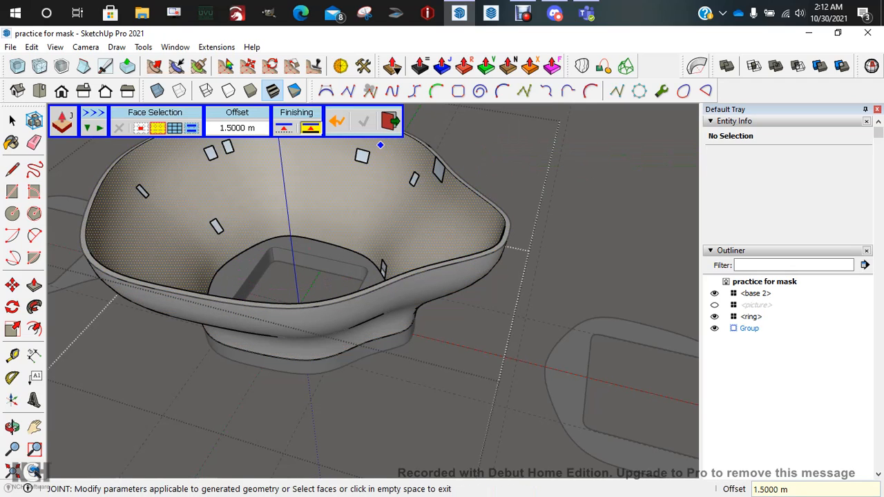
click(336, 121)
click(336, 121)
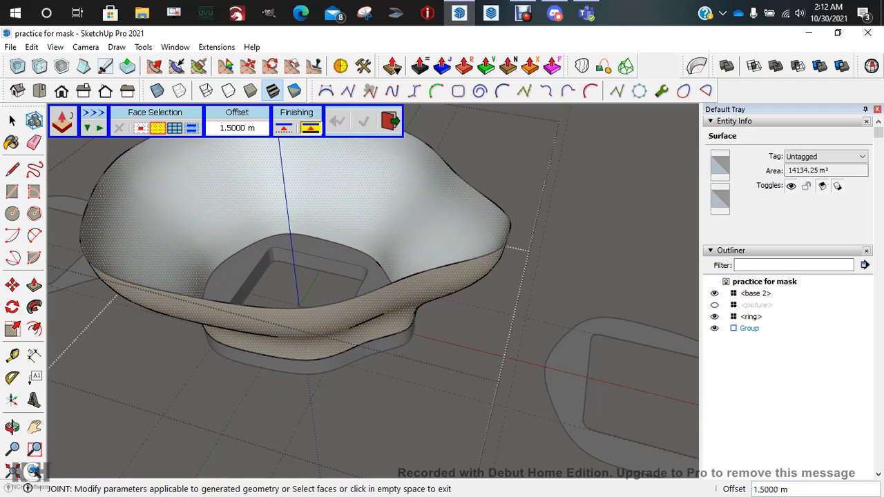
click(336, 122)
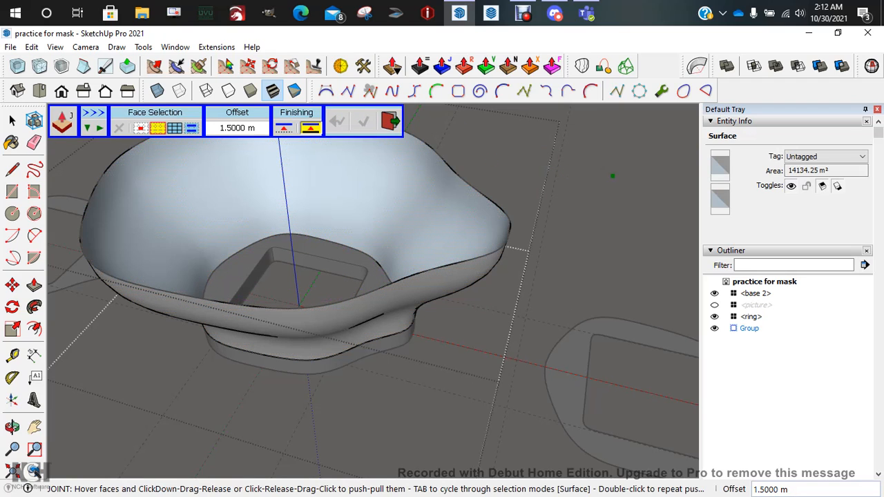
click(390, 121)
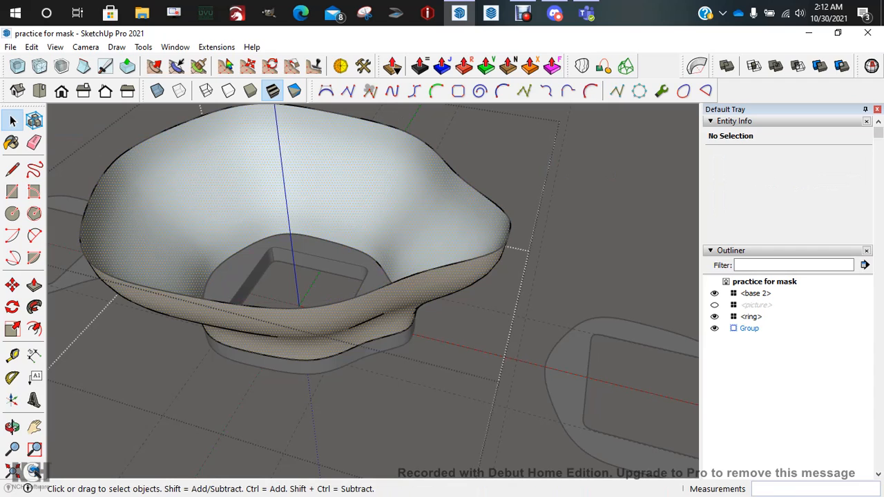
Select the whole loft surface, thicken it by 1.5 m with the Thicken tool, and exit the tool and the group.
click(615, 221)
double_click(339, 187)
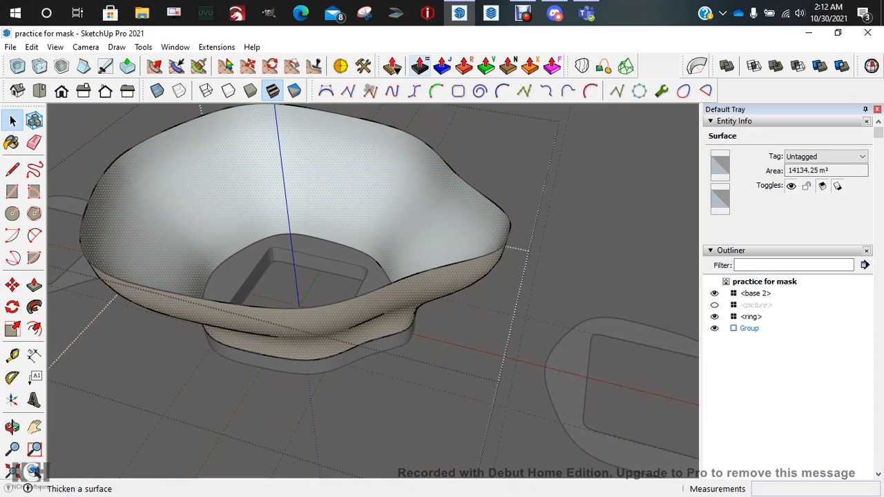
click(272, 91)
click(363, 181)
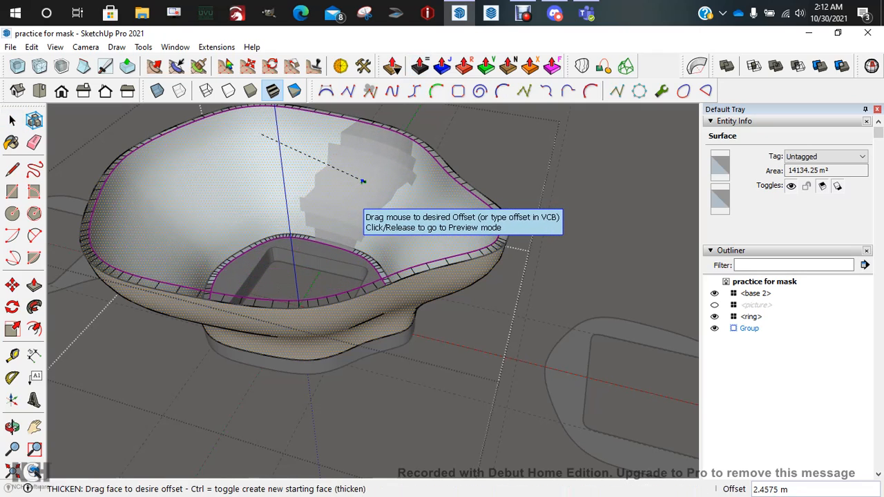
text(1.5)
key(Return)
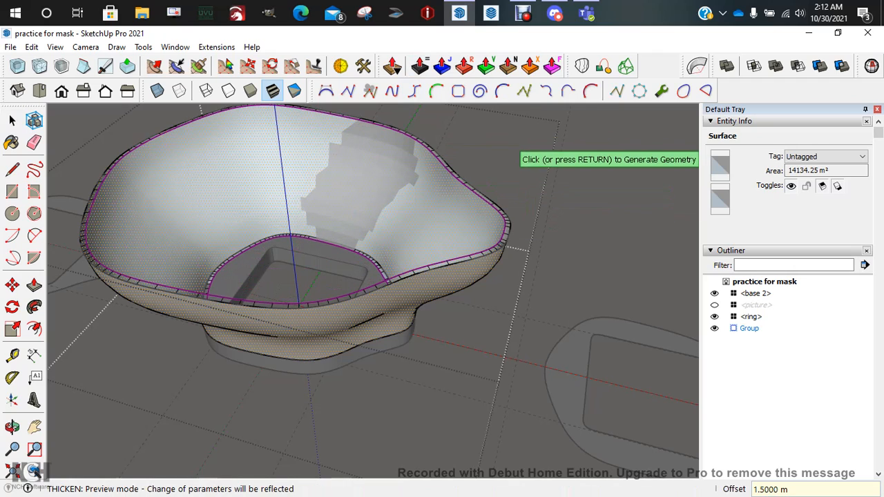
key(Return)
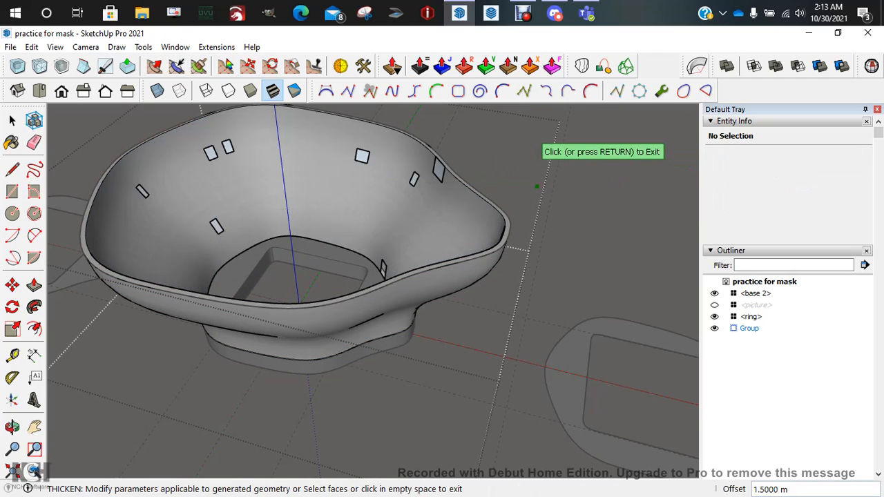
middle_drag(473, 180, 579, 194)
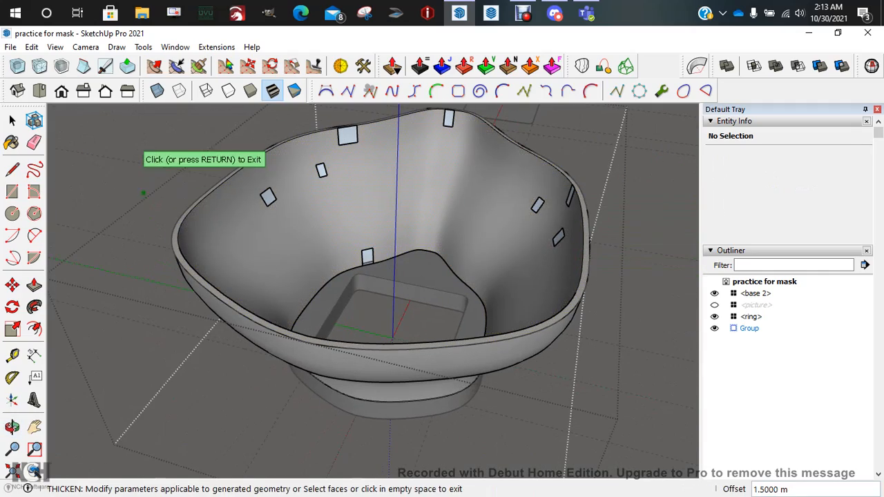
click(126, 162)
click(127, 162)
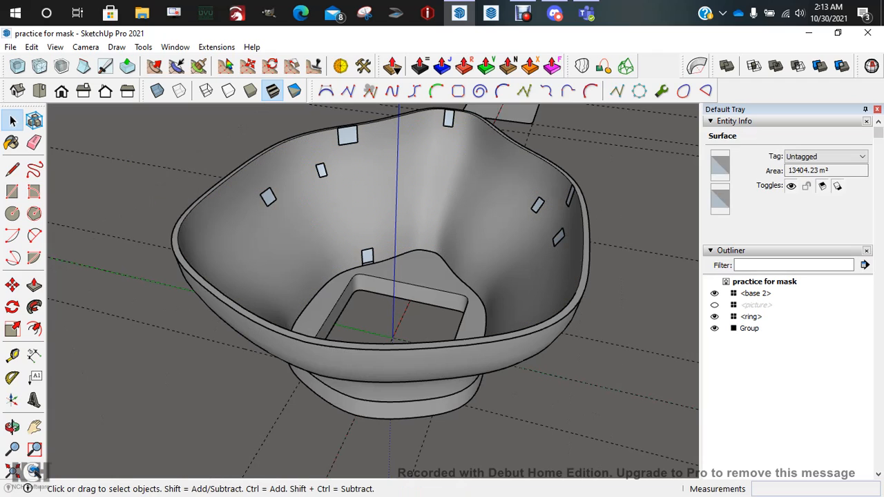
Reopen the thickened group and fill the four holes in the inner wall's far side with a diagonal line across each.
middle_drag(159, 193, 377, 223)
middle_drag(456, 201, 287, 256)
scroll(278, 261, up, 3)
double_click(287, 256)
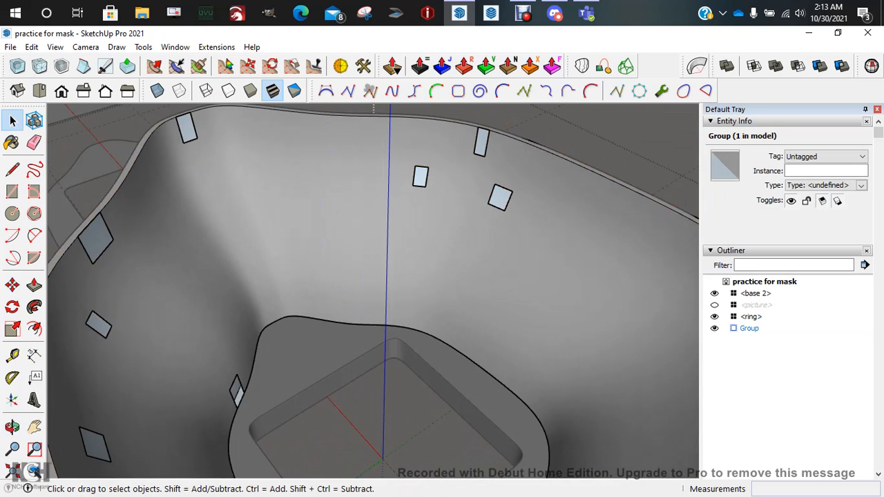
key(l)
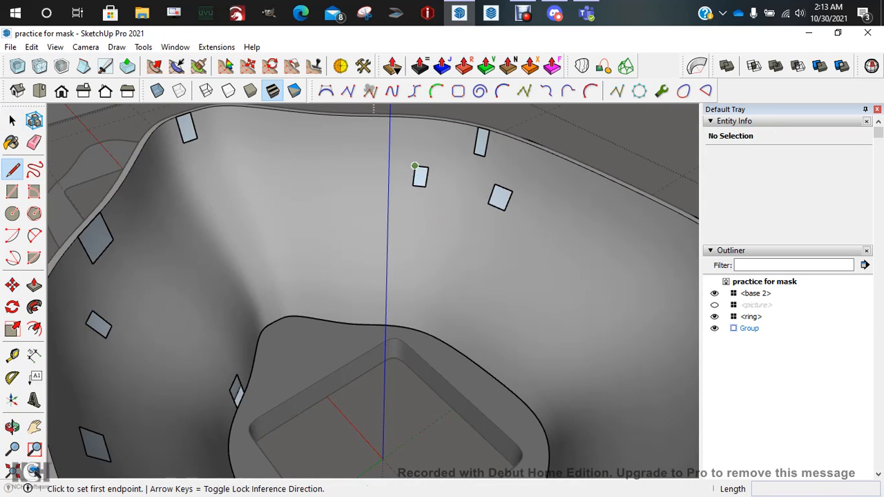
drag(415, 166, 425, 186)
click(494, 185)
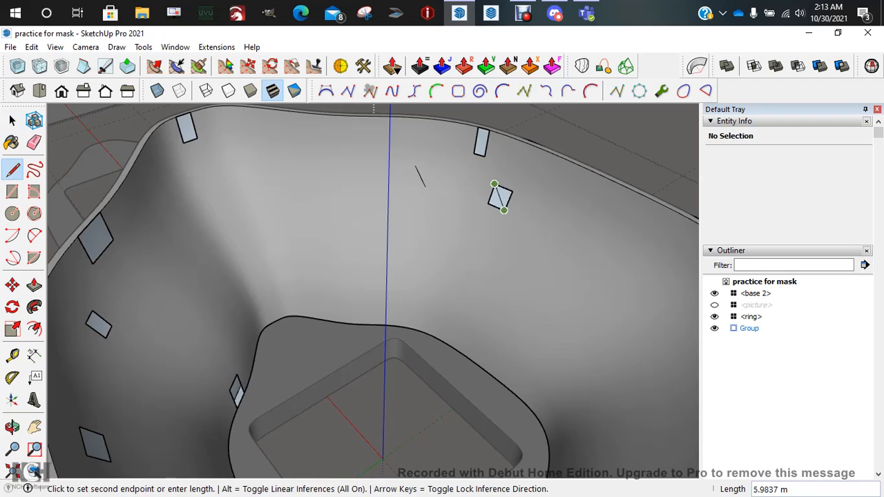
click(504, 211)
click(478, 128)
click(485, 156)
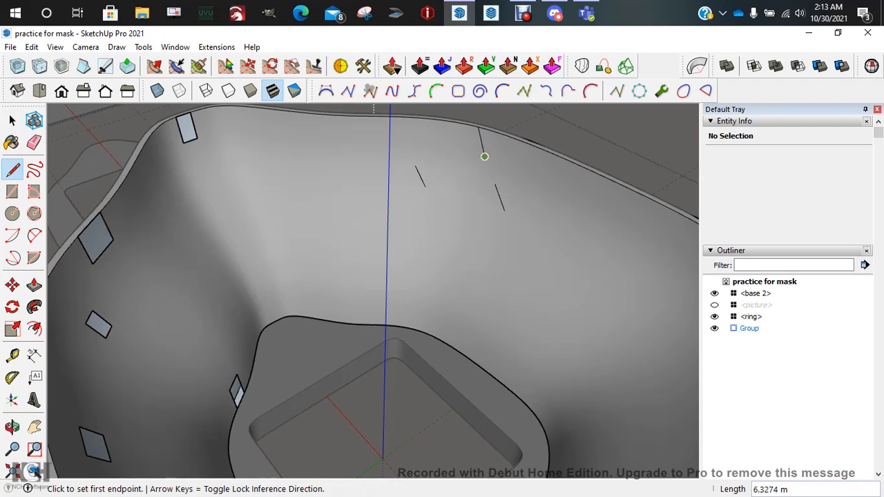
click(175, 117)
click(197, 138)
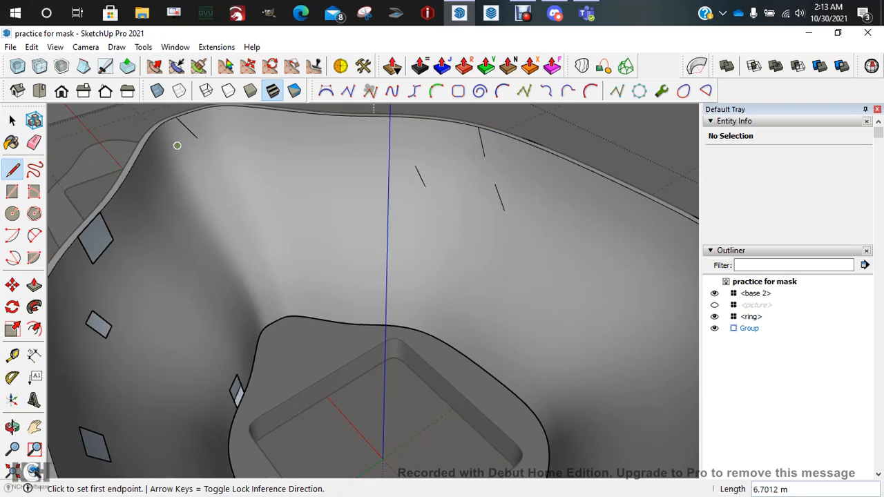
Fill the four holes on the adjoining side of the inner wall by drawing a corner-to-corner line across each.
click(100, 212)
click(94, 263)
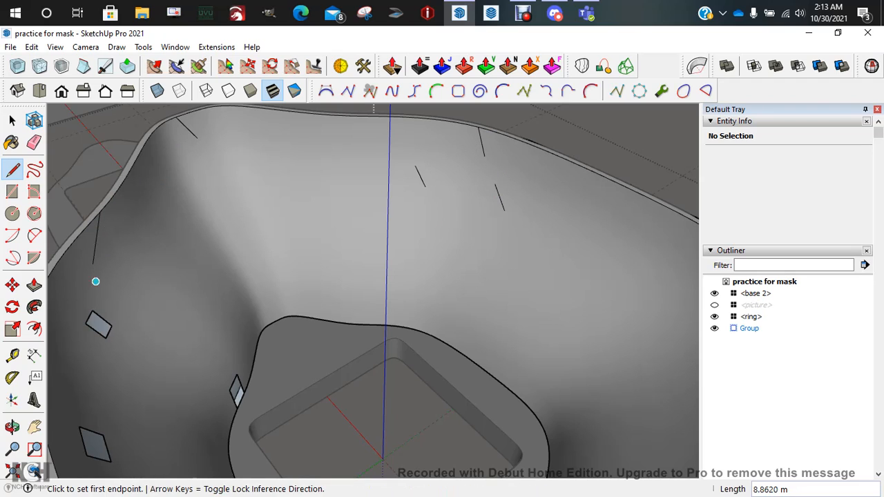
click(91, 311)
click(105, 338)
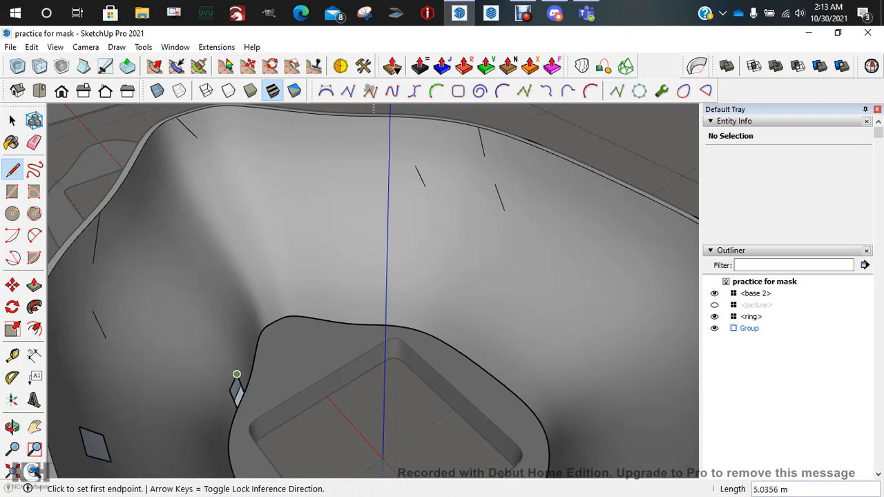
click(236, 374)
click(236, 408)
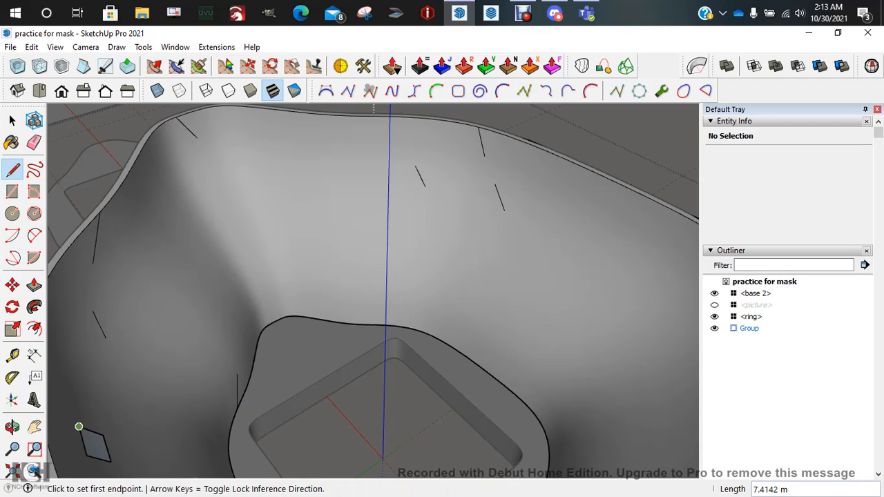
click(79, 427)
click(111, 462)
Fill the four remaining open holes in the inner wall by drawing a corner-to-corner line across each, and leave the Line tool.
scroll(210, 343, down, 5)
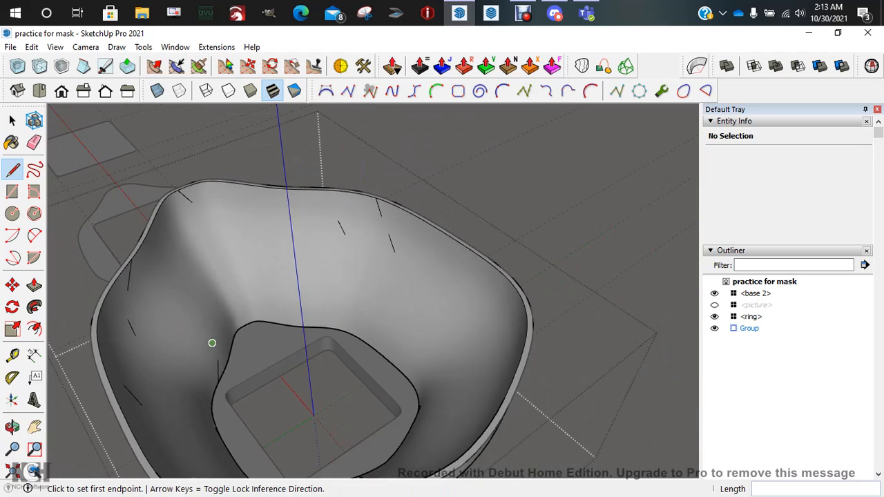
middle_drag(154, 396, 532, 277)
scroll(600, 242, up, 1)
shift+middle_drag(600, 241, 442, 221)
scroll(422, 213, up, 6)
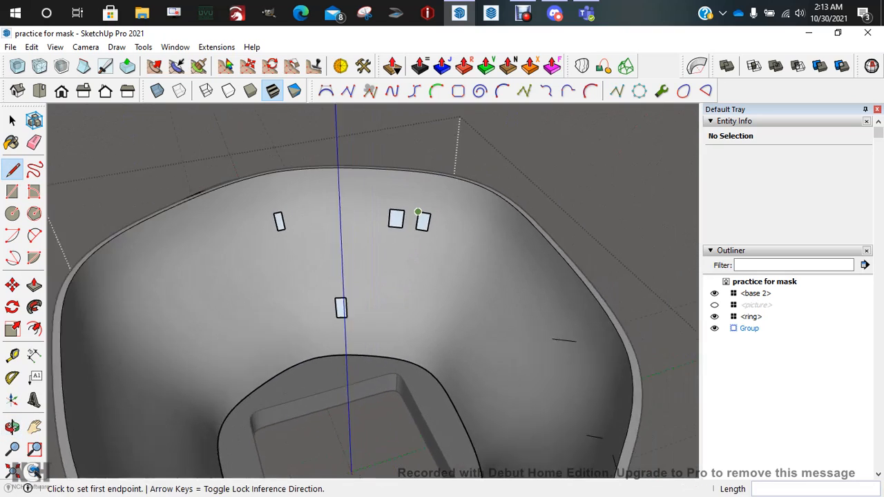
click(369, 203)
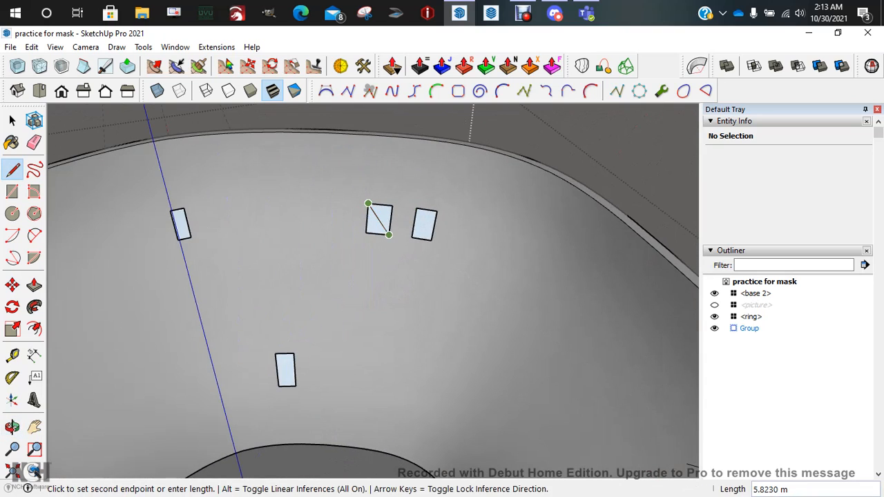
click(389, 233)
click(416, 207)
click(431, 241)
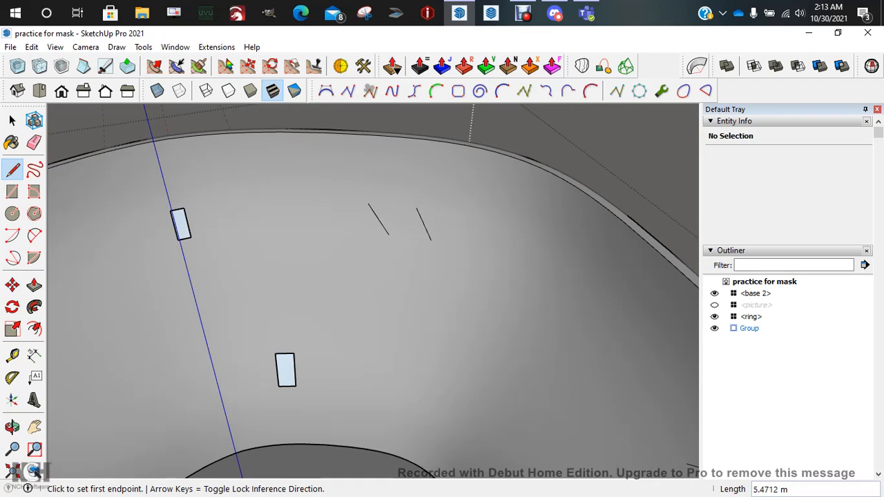
click(276, 354)
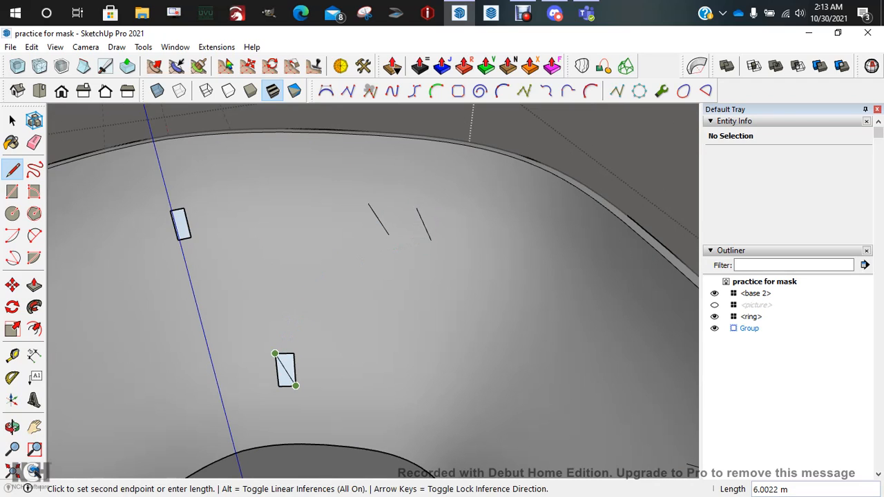
click(296, 385)
click(171, 210)
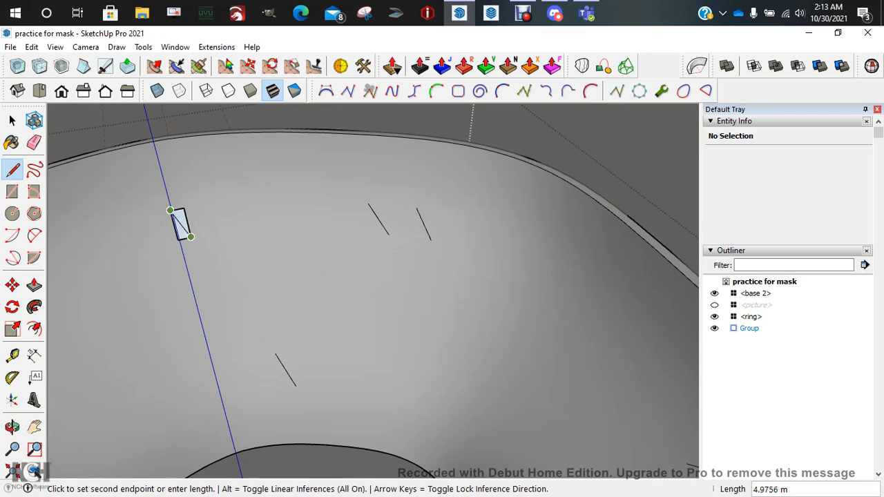
click(190, 237)
key(space)
scroll(190, 237, down, 10)
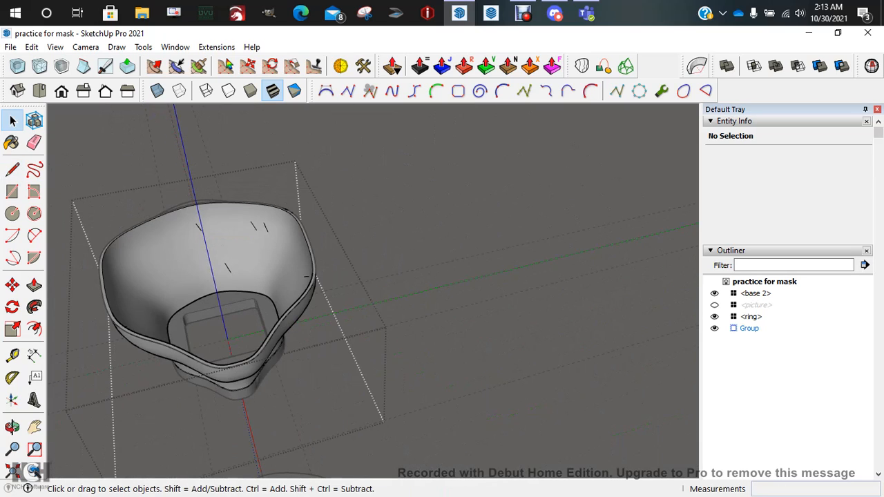
Select the group as a whole, reopen it, and soften the four diagonal patch lines on the facing inner wall with the Eraser.
click(208, 230)
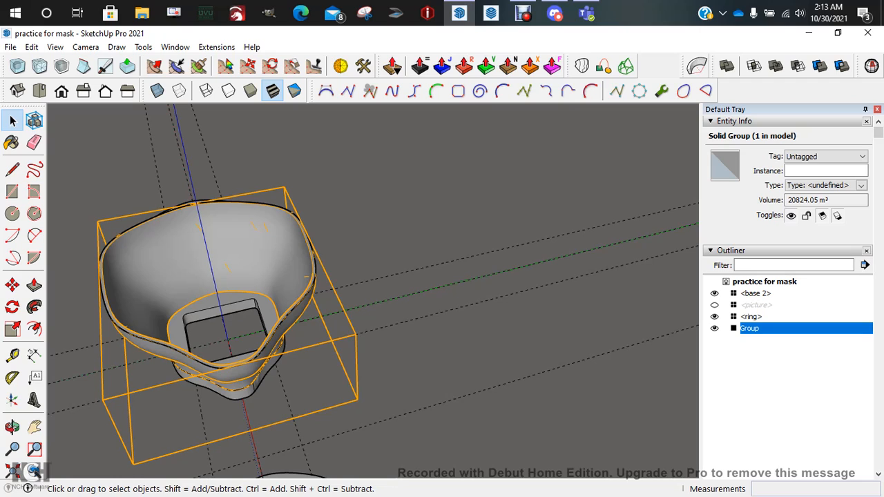
double_click(231, 232)
scroll(233, 233, up, 4)
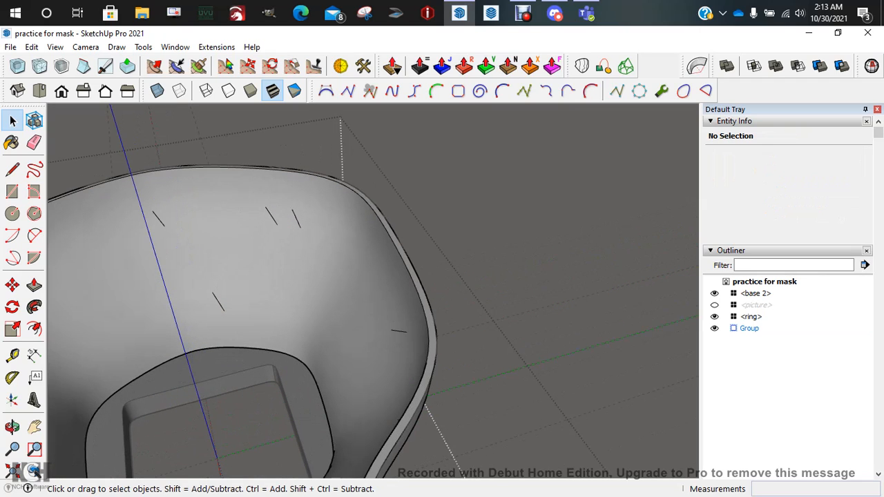
key(e)
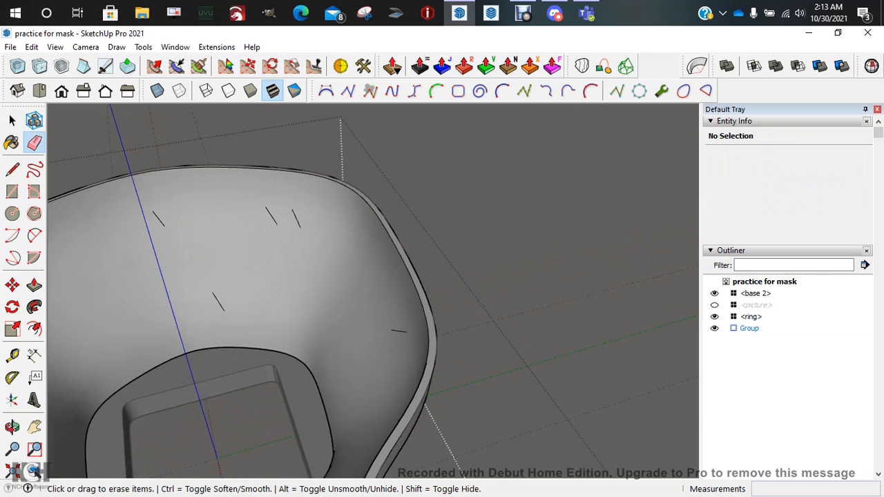
key(ctrl)
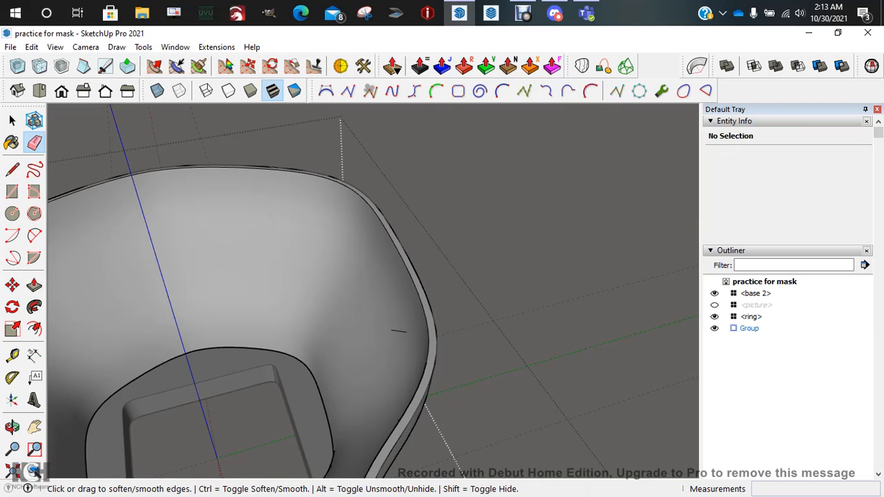
Soften the diagonal patch lines on the adjoining sides of the inner wall with the Eraser.
scroll(331, 261, down, 5)
middle_drag(331, 261, 209, 182)
scroll(209, 182, up, 5)
scroll(197, 200, up, 5)
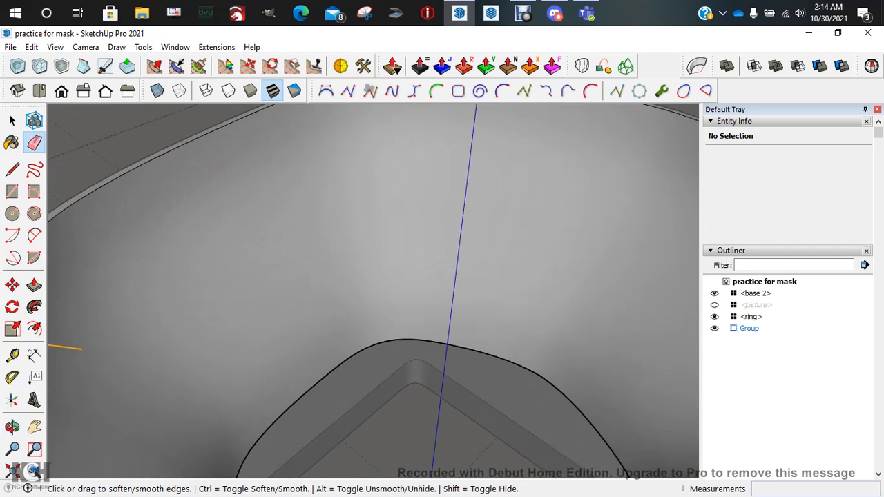
scroll(389, 270, up, 1)
mouse_move(331, 266)
middle_down()
mouse_move(456, 257)
mouse_move(381, 276)
mouse_move(431, 305)
middle_up()
scroll(389, 257, down, 5)
scroll(255, 273, up, 4)
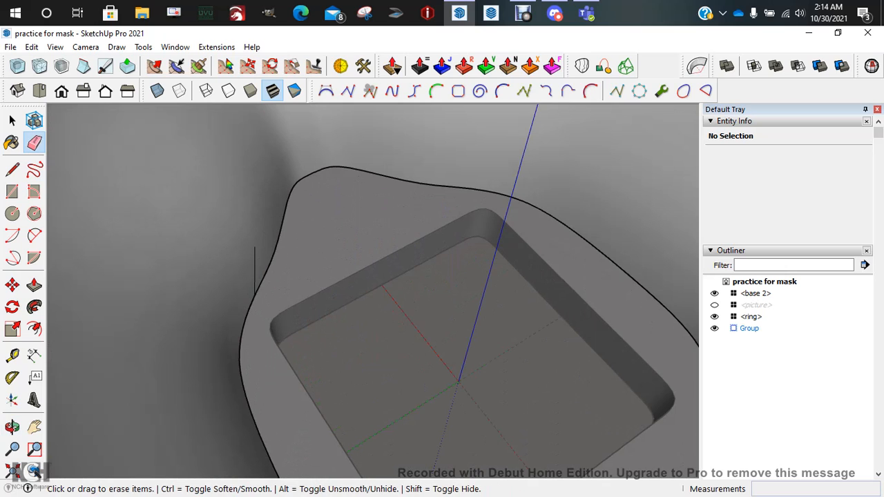
Soften the remaining patch lines beside the base opening and along the pointed end's rim, and exit the group.
key(ctrl)
key(ctrl)
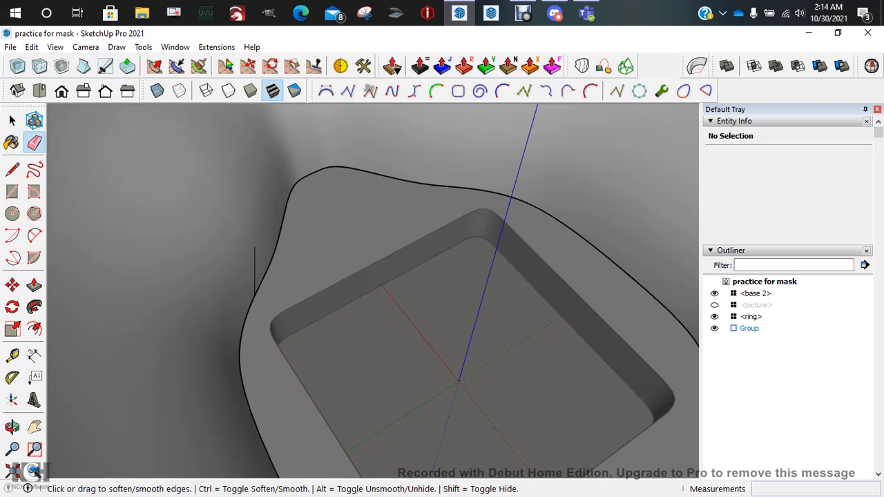
scroll(228, 240, down, 3)
middle_drag(228, 239, 266, 283)
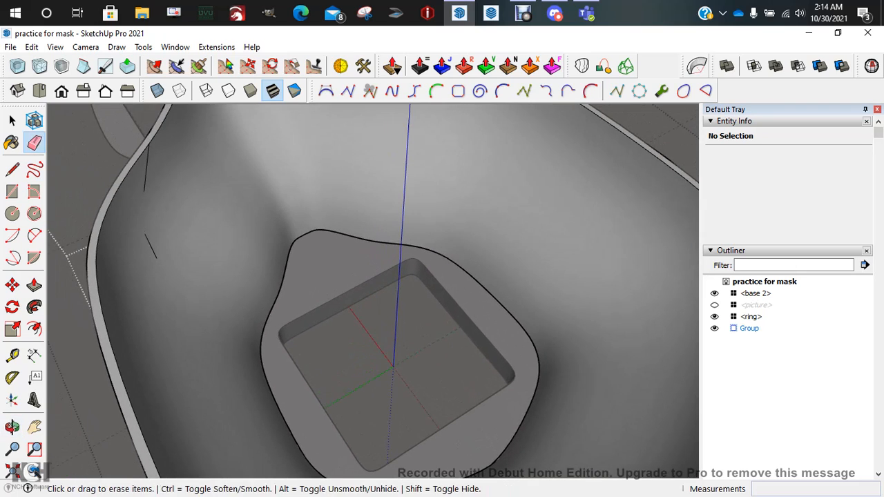
key(ctrl)
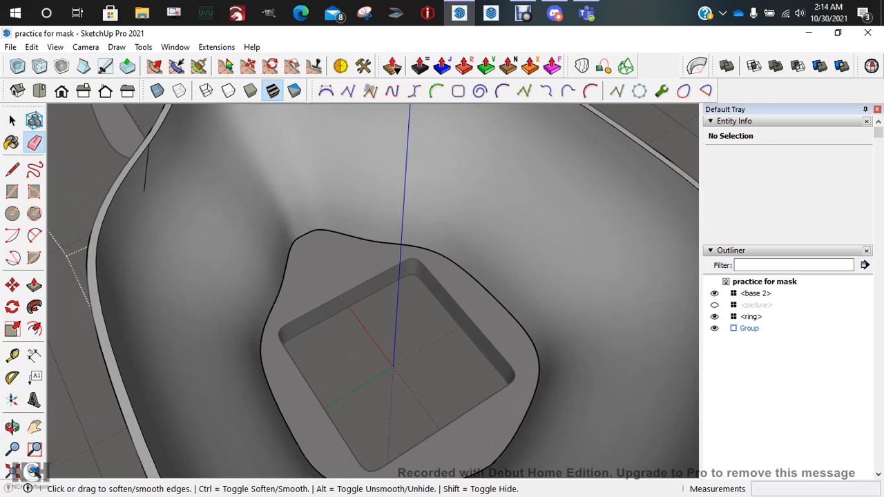
scroll(241, 242, down, 7)
mouse_move(242, 243)
middle_down()
mouse_move(177, 257)
mouse_move(242, 208)
middle_up()
scroll(196, 190, up, 6)
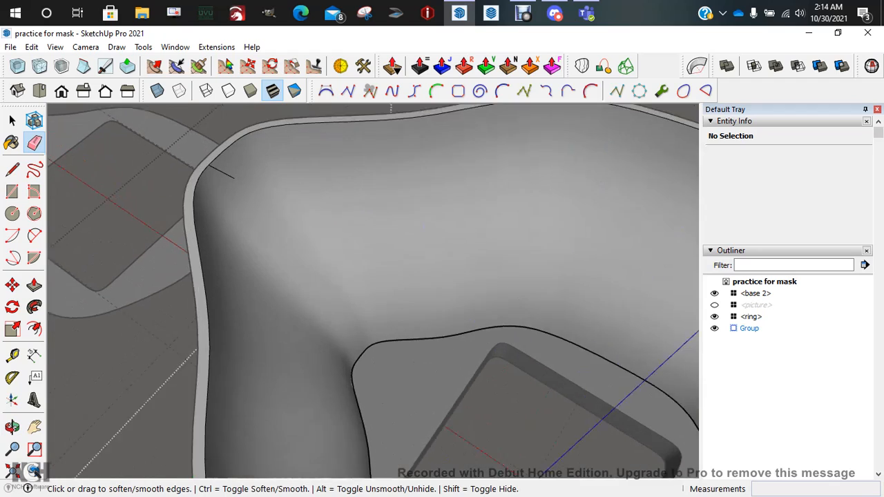
scroll(228, 166, down, 6)
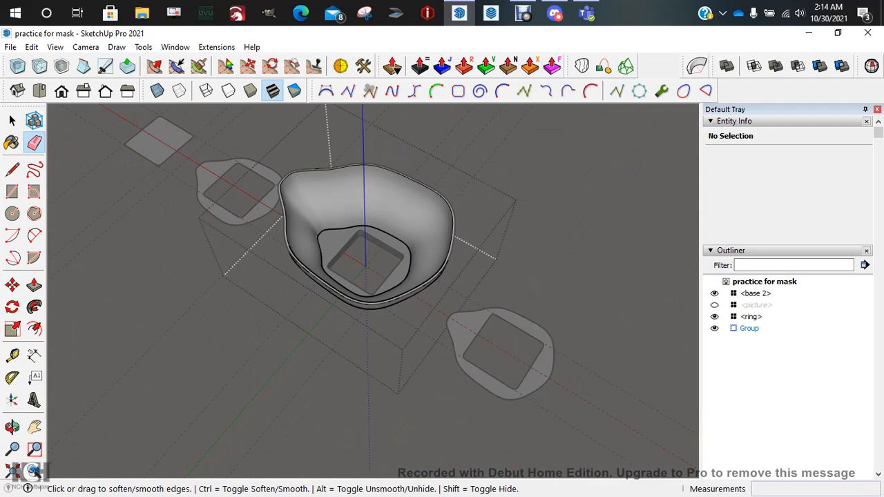
key(space)
key(Escape)
Examine the finished mask's outer wall, underside opening and rim from all around.
mouse_move(415, 276)
middle_down()
mouse_move(284, 256)
mouse_move(239, 273)
middle_up()
middle_drag(473, 266, 439, 149)
scroll(399, 200, up, 5)
scroll(305, 200, down, 5)
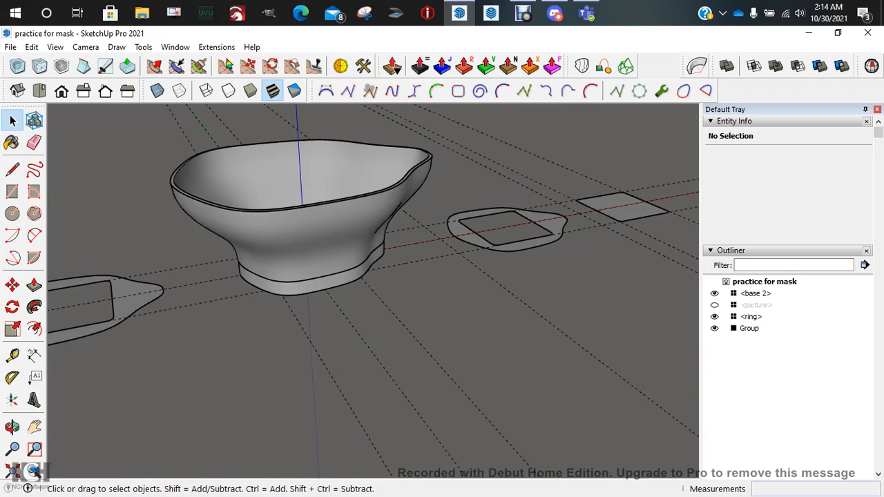
shift+middle_drag(305, 201, 324, 290)
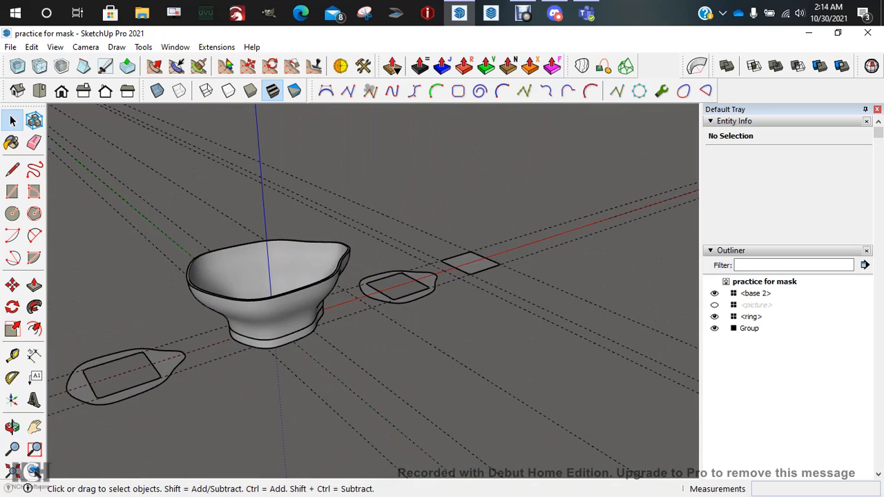
middle_drag(359, 311, 311, 225)
middle_drag(311, 277, 331, 224)
scroll(277, 223, up, 5)
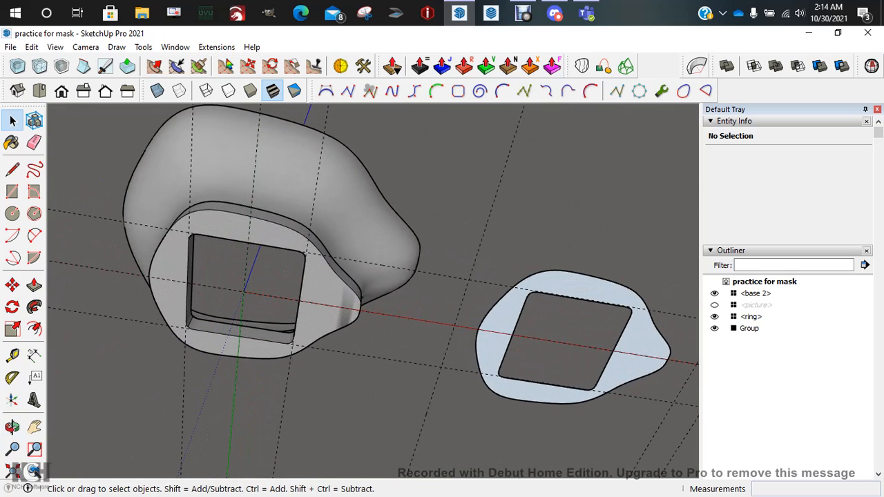
scroll(286, 211, down, 5)
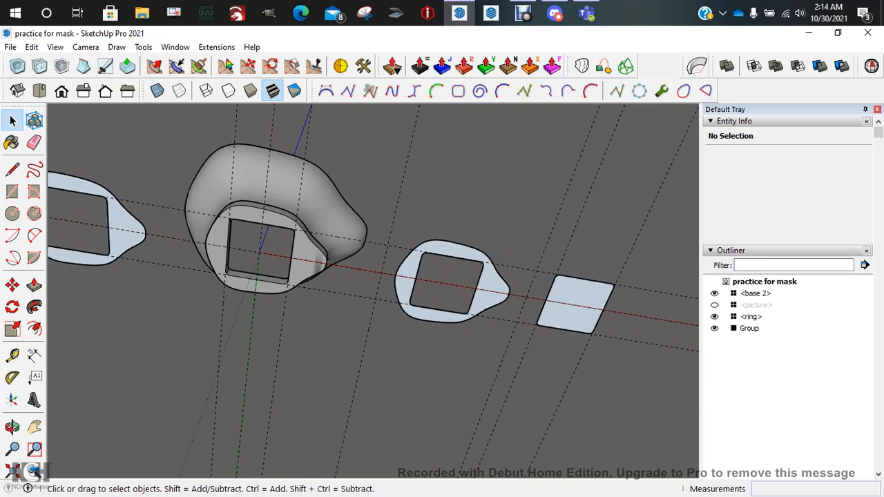
middle_drag(286, 211, 290, 297)
mouse_move(290, 242)
middle_down()
mouse_move(289, 307)
mouse_move(290, 250)
mouse_move(366, 308)
mouse_move(370, 286)
mouse_move(290, 261)
mouse_move(394, 255)
middle_up()
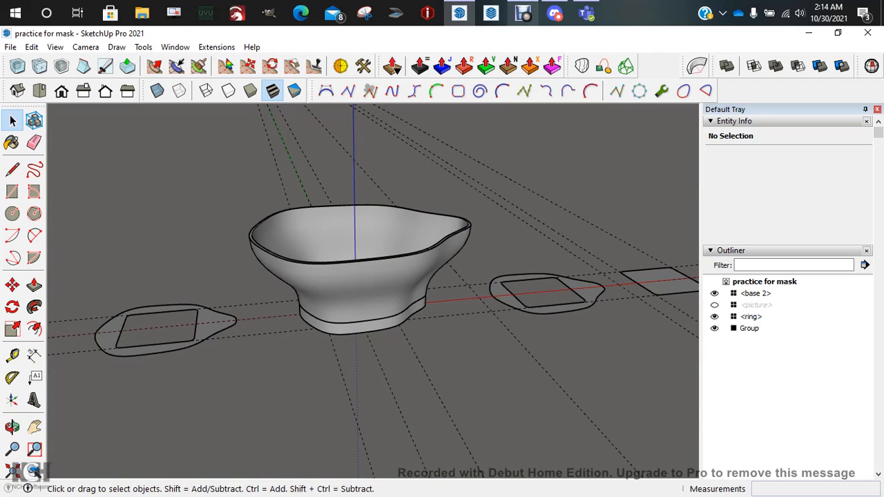